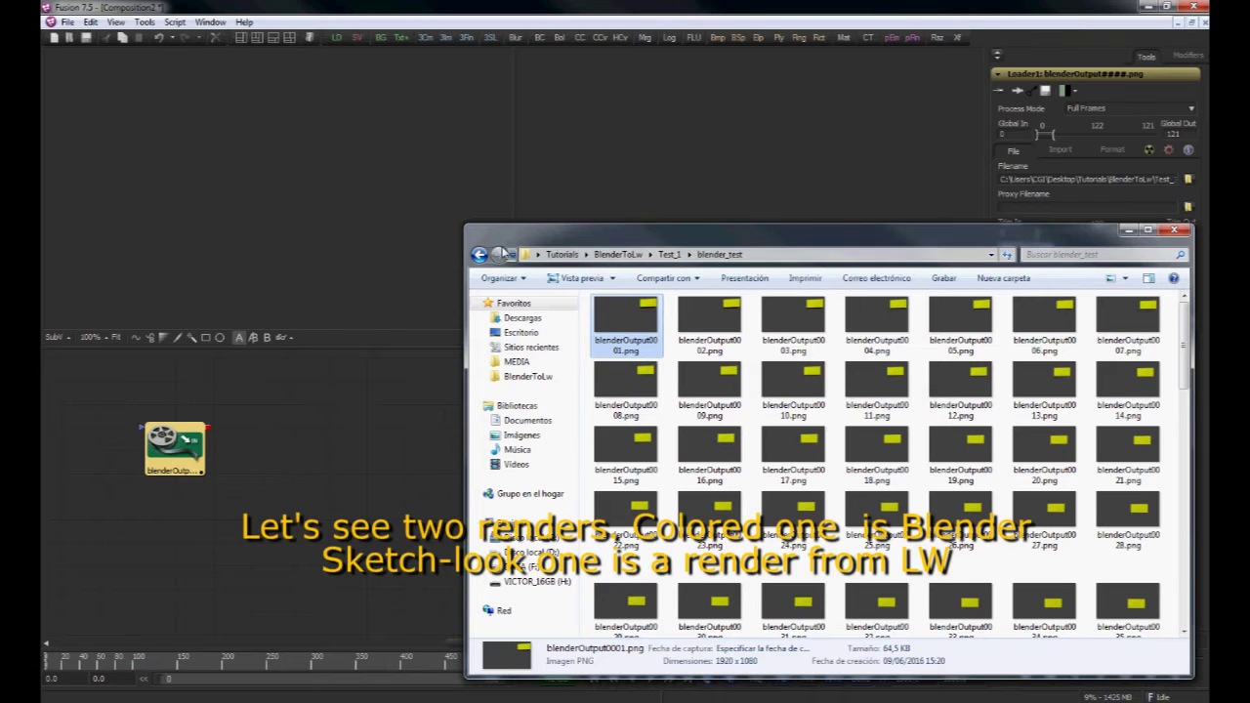
Step: Add the test_rgb EXR sequence from the lw_test folder to the flow as a second loader
{"action": "left_click", "coordinate": [479, 255]}
{"action": "double_click", "coordinate": [628, 332]}
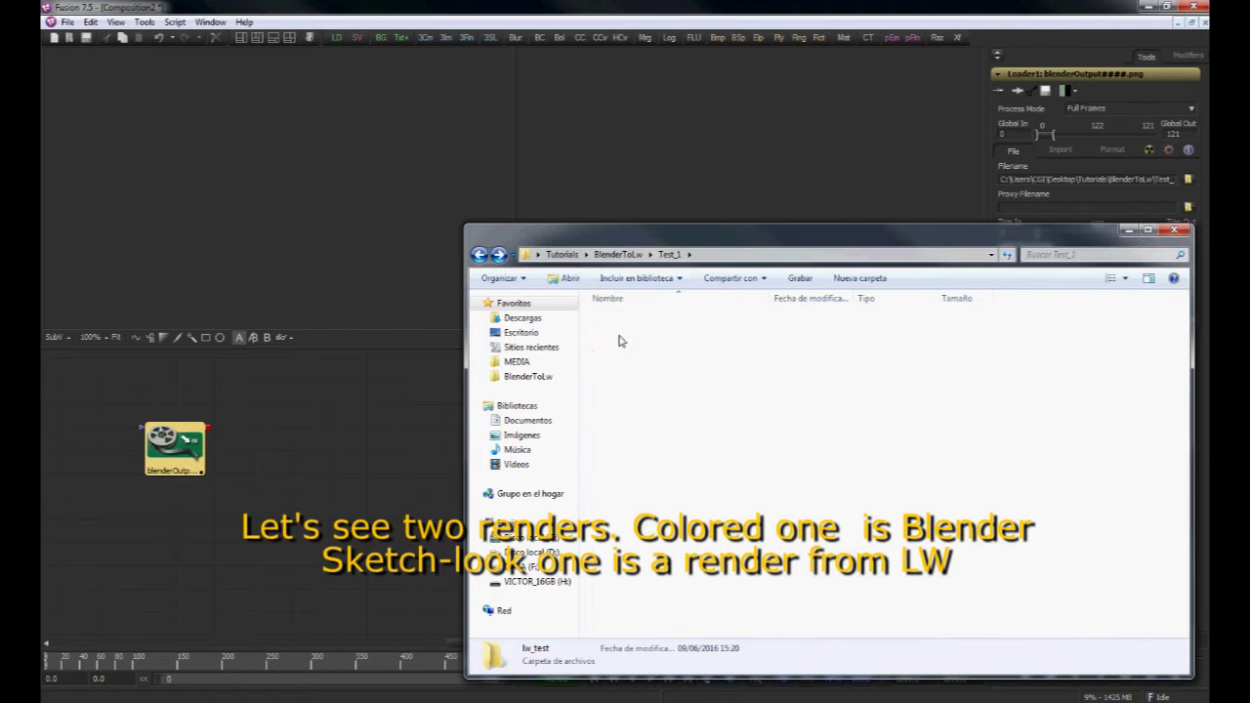
{"action": "left_click_drag", "start_coordinate": [628, 333], "coordinate": [418, 435]}
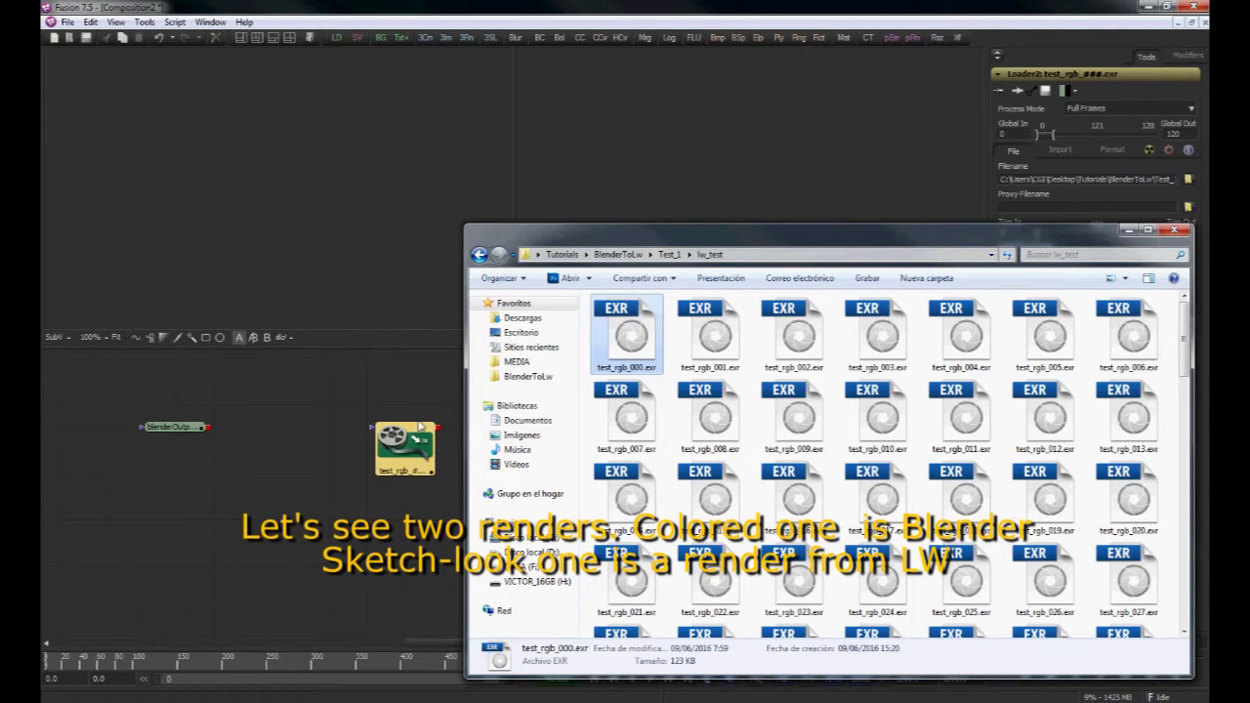
{"action": "left_click", "coordinate": [349, 451]}
Step: Show the test_rgb loader in the first viewer, fitted to view, and place its node below the blenderOutput loader
{"action": "left_click", "coordinate": [405, 430]}
{"action": "key", "text": "1"}
{"action": "left_click", "coordinate": [115, 322]}
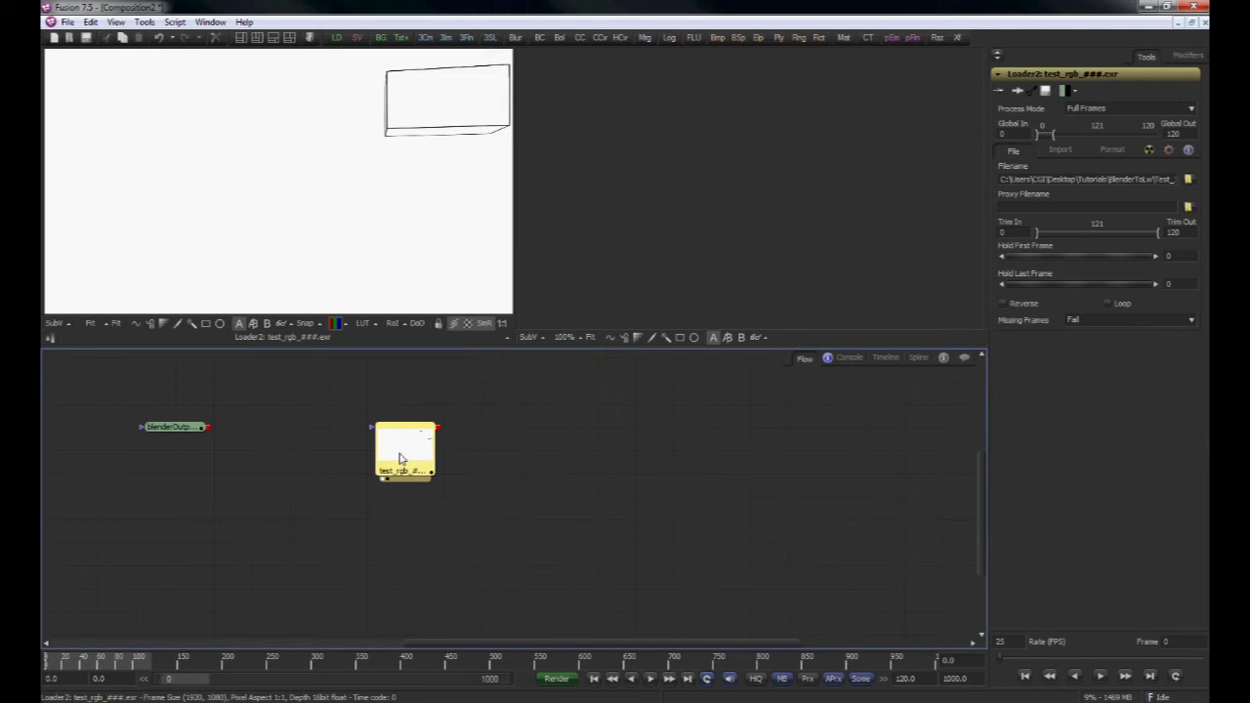
{"action": "left_click_drag", "start_coordinate": [433, 444], "coordinate": [204, 515]}
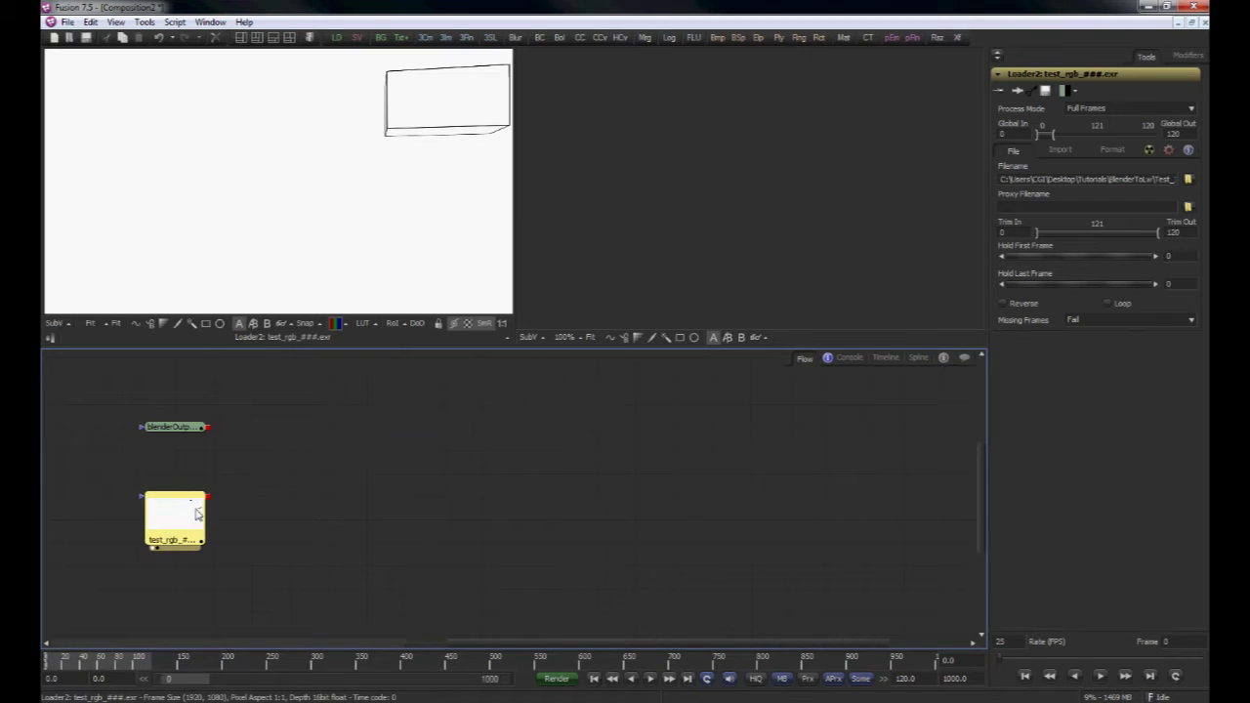
Step: Scrub through the test_rgb sequence and render it with the Preview configuration
{"action": "left_click_drag", "start_coordinate": [73, 663], "coordinate": [129, 662]}
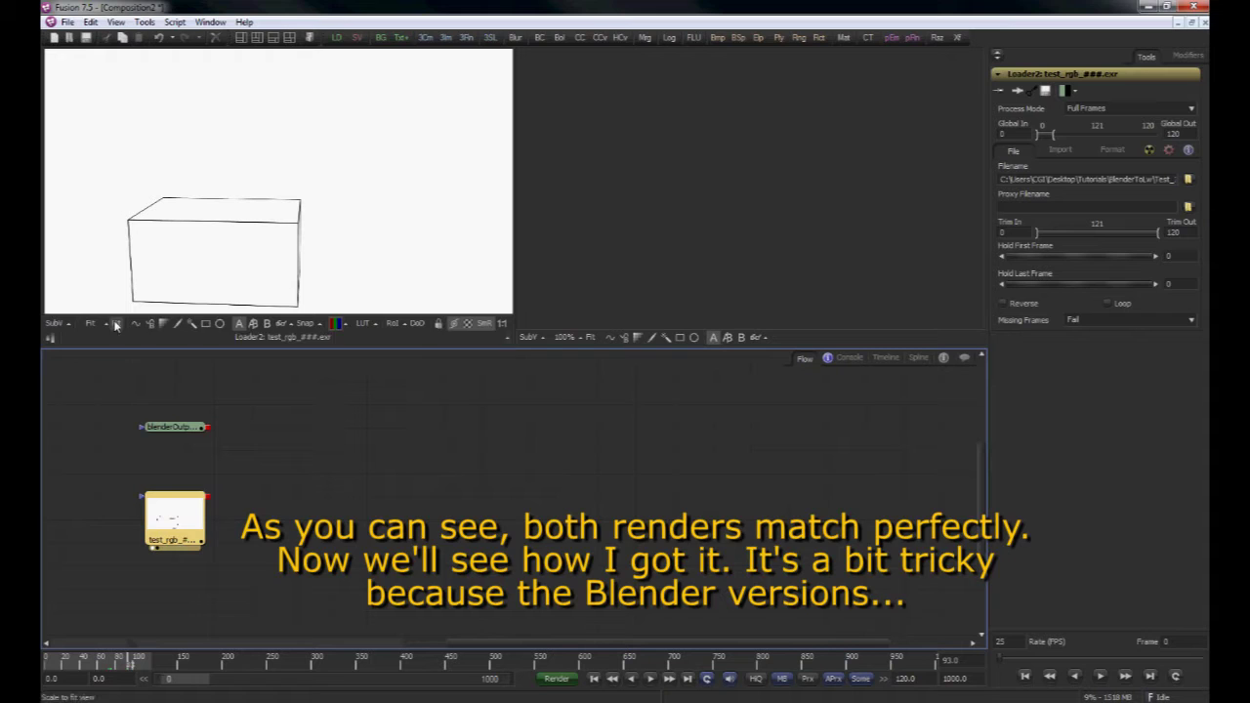
{"action": "left_click_drag", "start_coordinate": [56, 665], "coordinate": [103, 665]}
{"action": "left_click", "coordinate": [556, 678]}
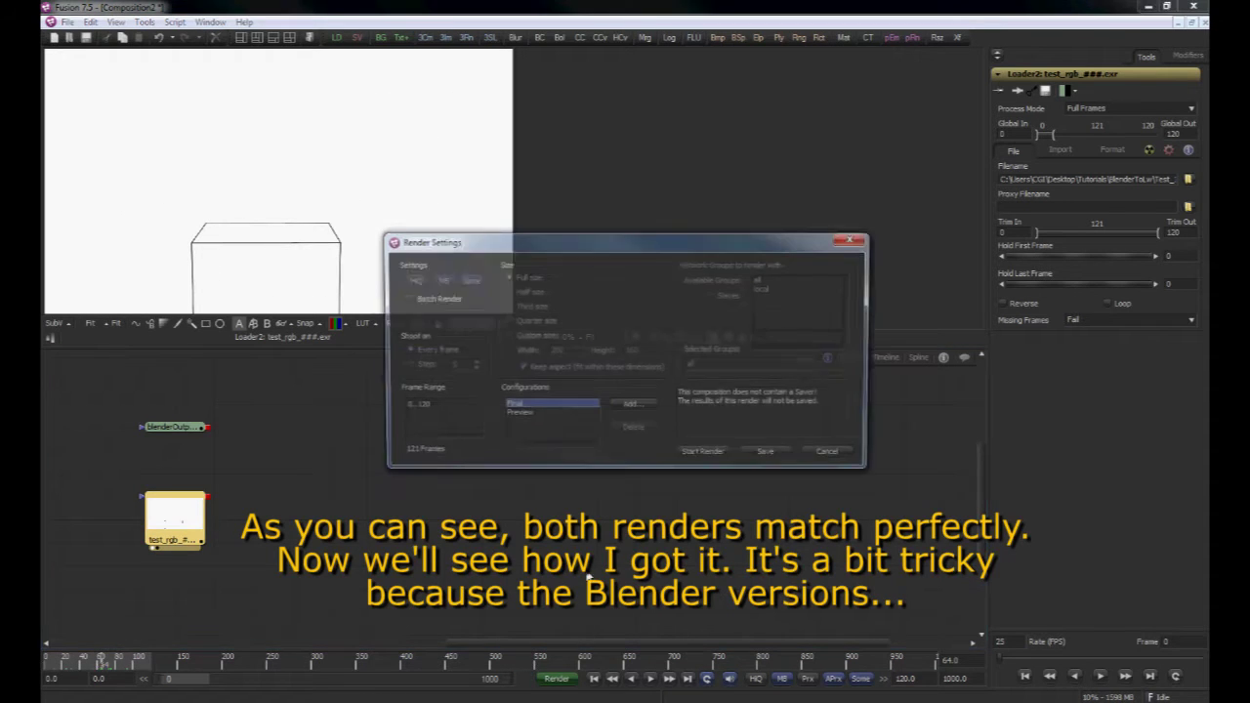
{"action": "left_click", "coordinate": [534, 414]}
{"action": "left_click", "coordinate": [704, 455]}
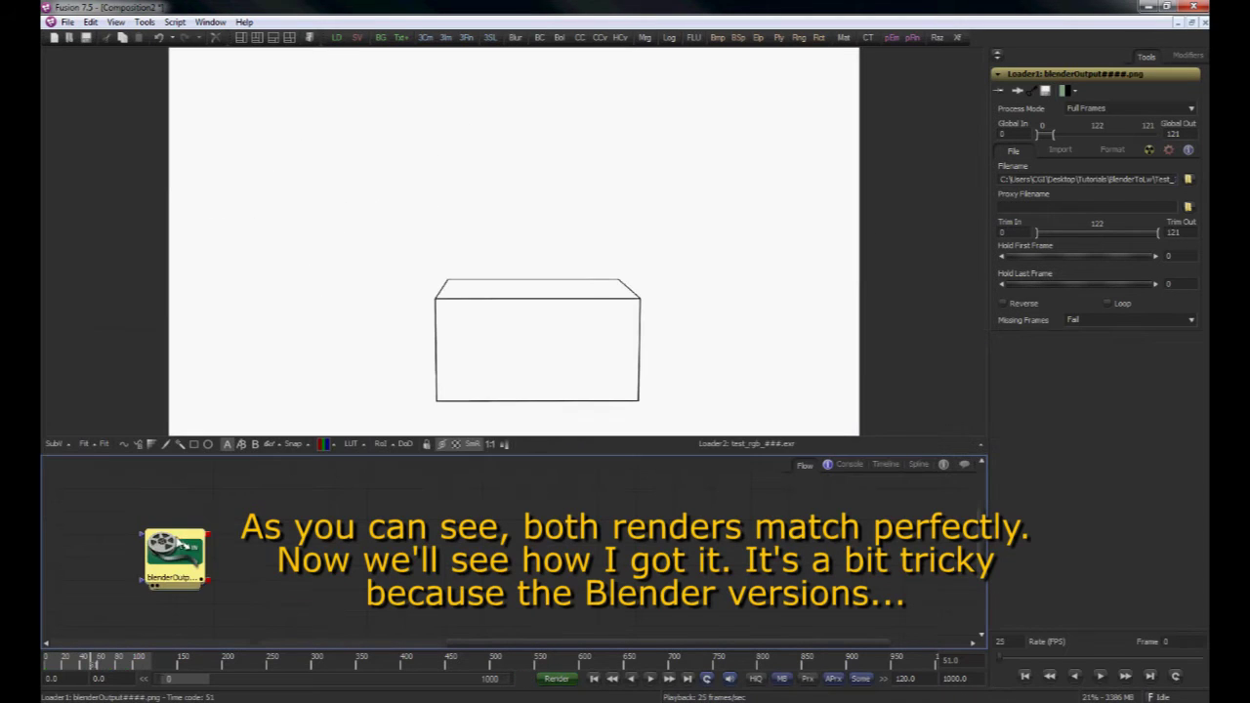
Step: Display the blenderOutput sequence in the viewer, render it with the Preview configuration and play it back
{"action": "mouse_move", "coordinate": [187, 578]}
{"action": "left_mouse_down"}
{"action": "mouse_move", "coordinate": [187, 533]}
{"action": "mouse_move", "coordinate": [264, 287]}
{"action": "left_mouse_up"}
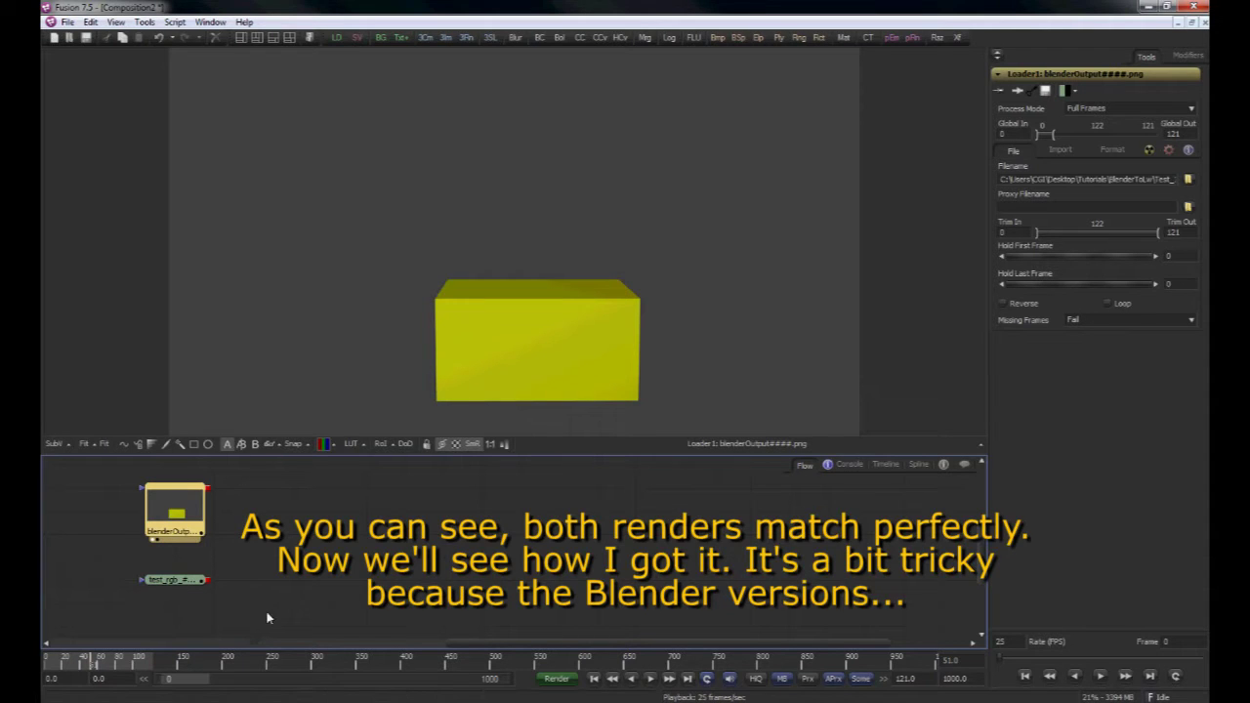
{"action": "left_click", "coordinate": [550, 677]}
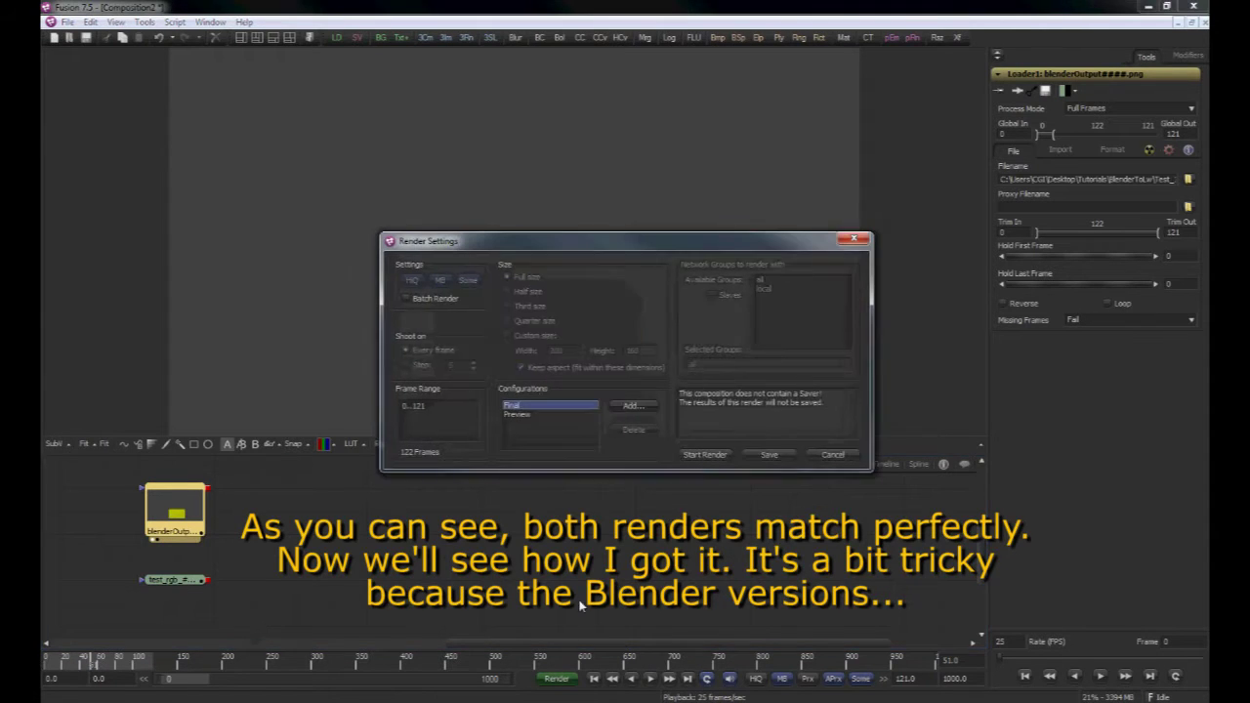
{"action": "left_click", "coordinate": [516, 415]}
{"action": "left_click", "coordinate": [704, 454]}
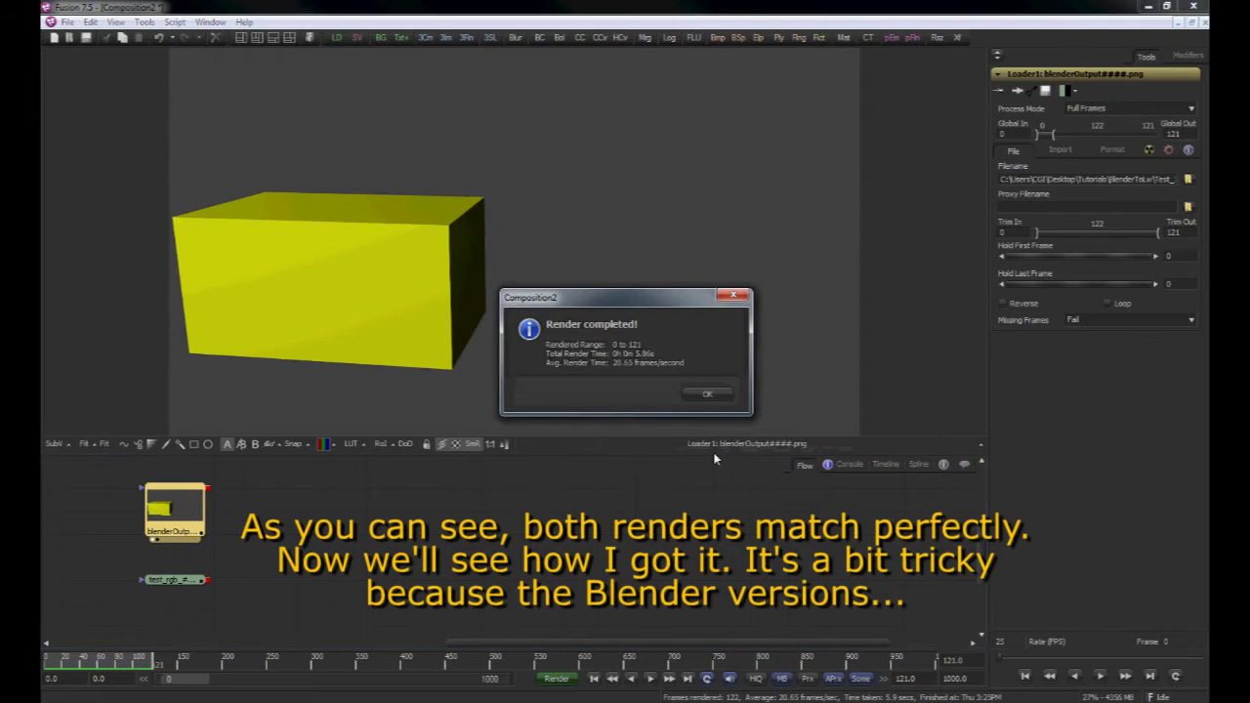
{"action": "left_click", "coordinate": [707, 394]}
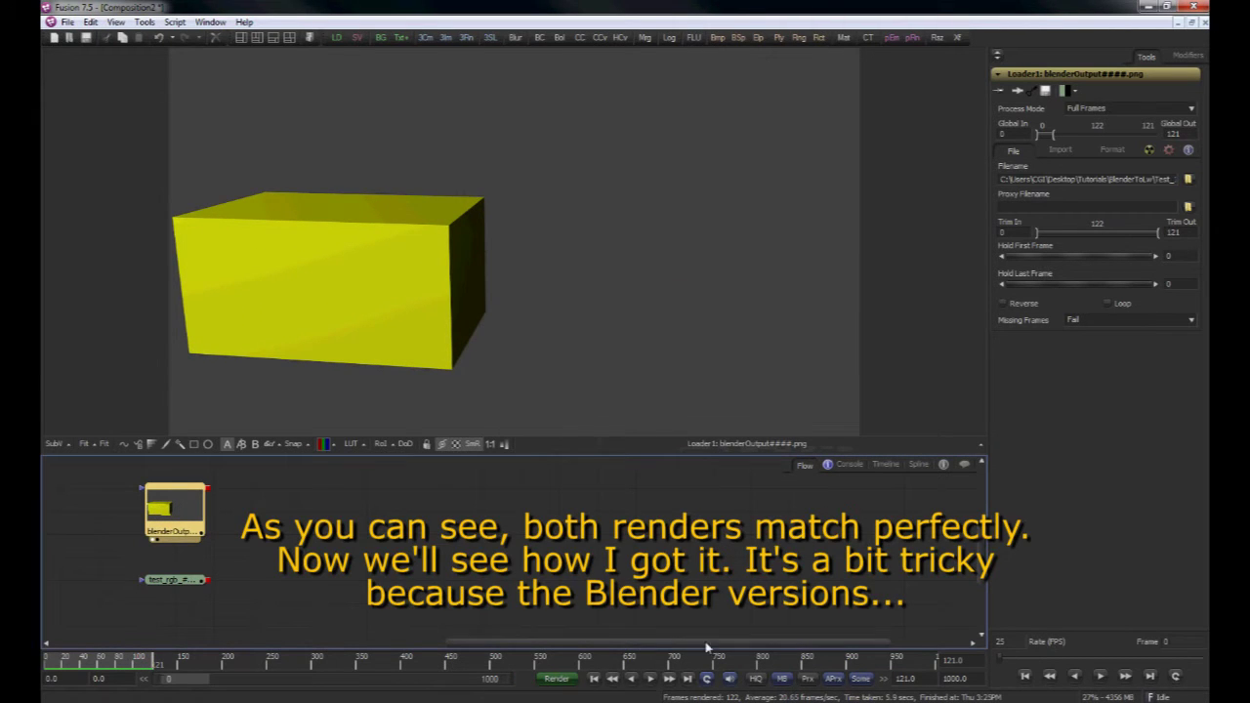
{"action": "left_click", "coordinate": [652, 679]}
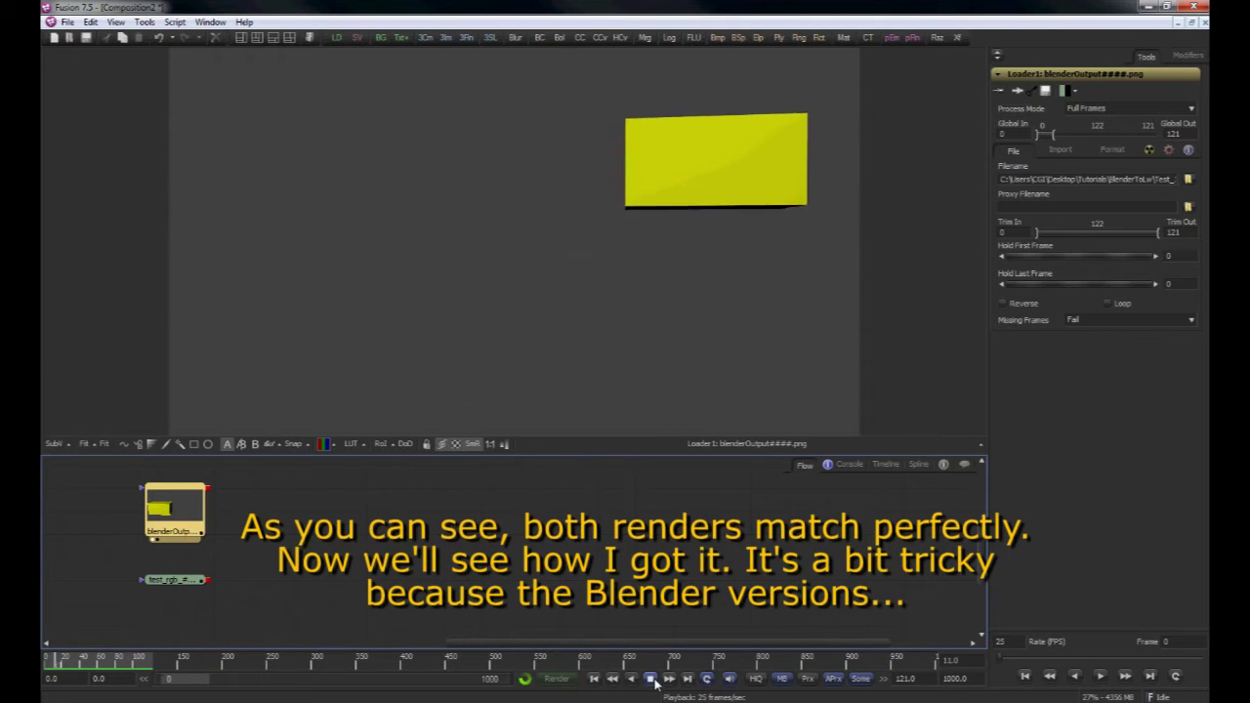
{"action": "left_click", "coordinate": [652, 681]}
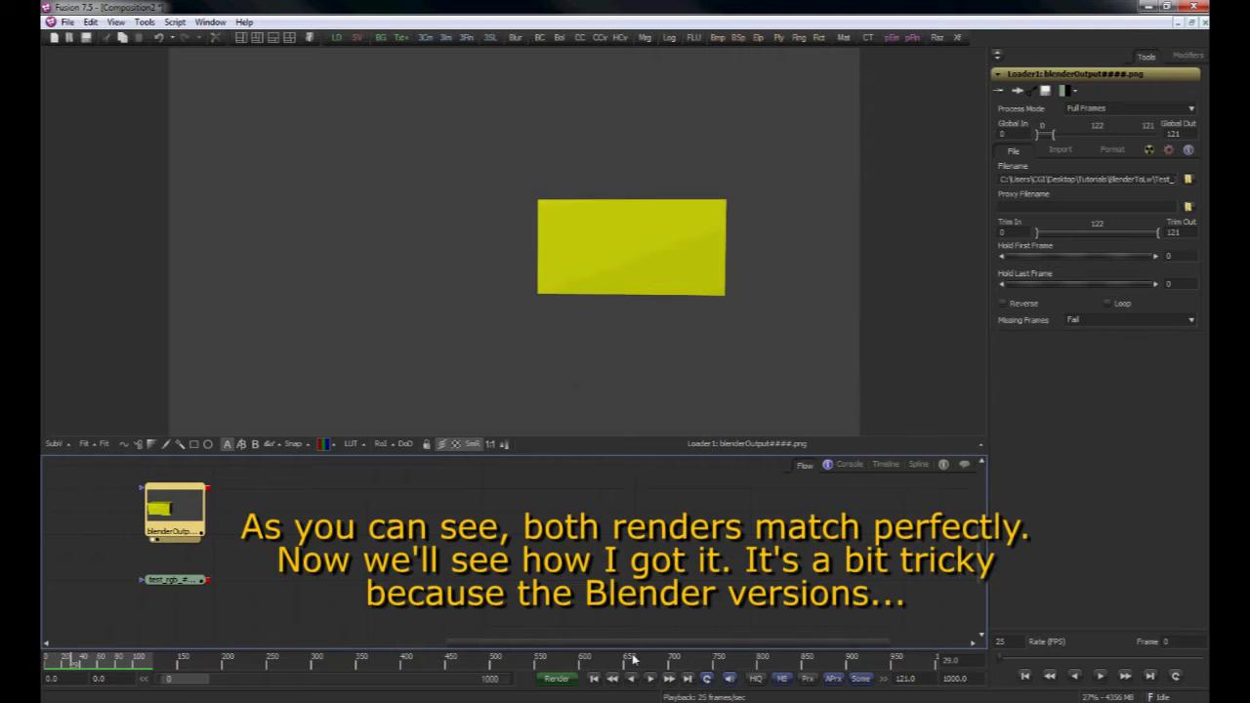
Step: Enable the viewer's A/B split with test_rgb on the B side and angle the split line across the box
{"action": "left_click", "coordinate": [177, 580]}
{"action": "left_click", "coordinate": [242, 444]}
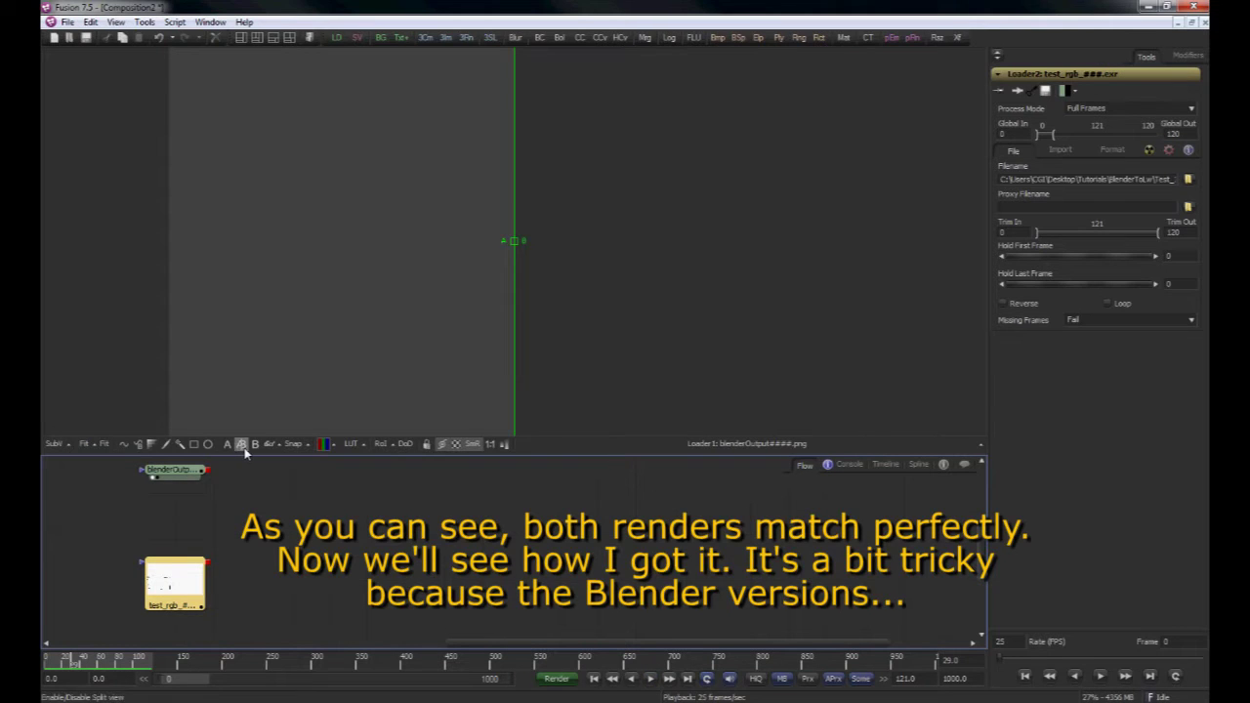
{"action": "left_click_drag", "start_coordinate": [177, 561], "coordinate": [598, 276]}
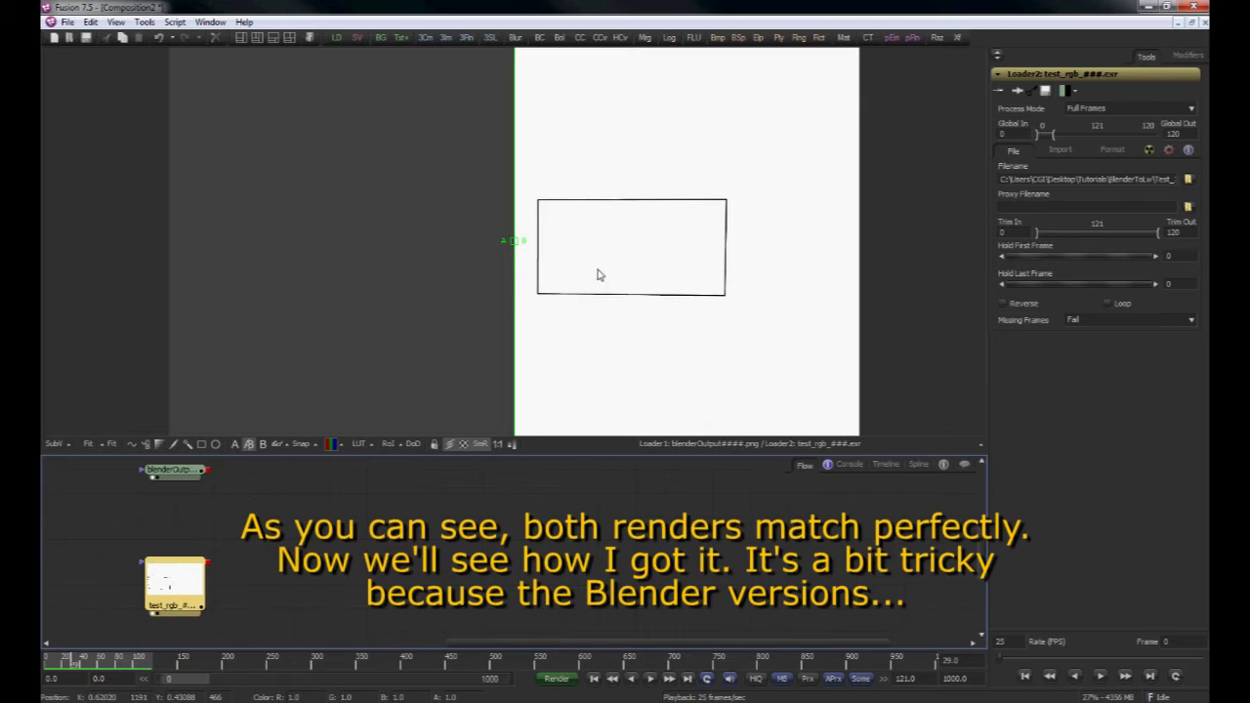
{"action": "left_click_drag", "start_coordinate": [517, 175], "coordinate": [589, 240]}
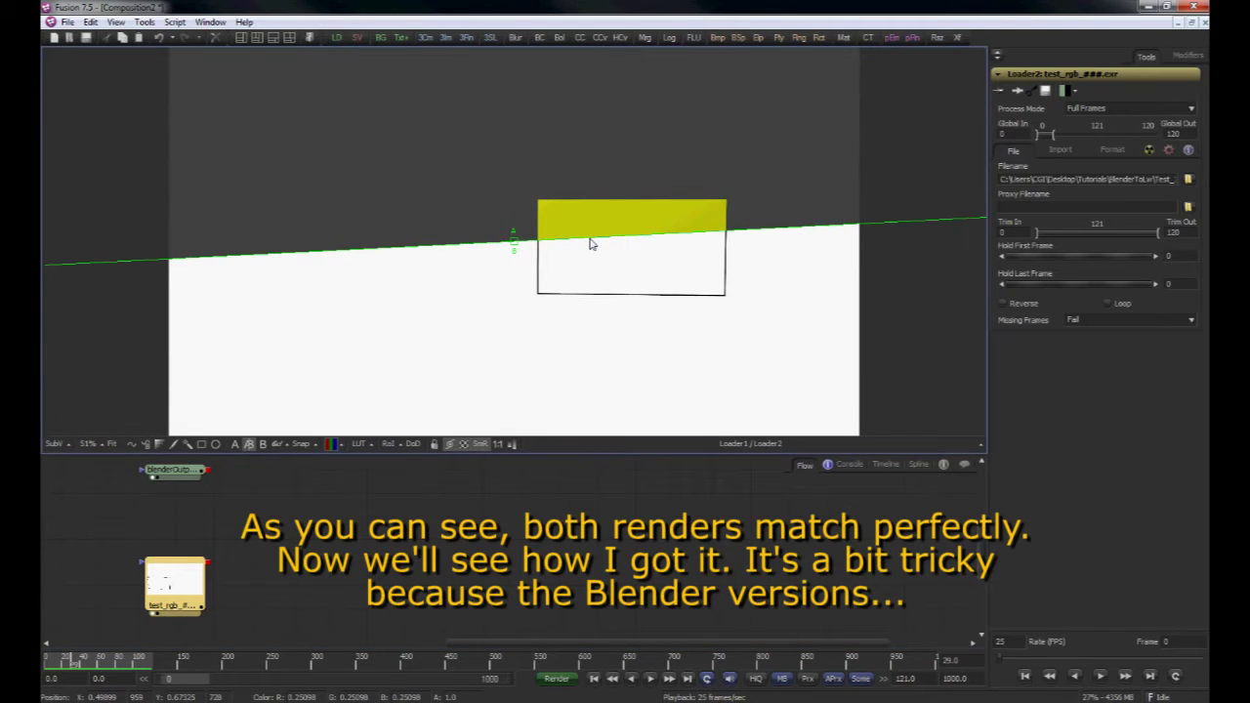
Step: Examine how the box edges of both renders line up along the split, close up and again at frame 88
{"action": "right_click", "coordinate": [717, 256]}
{"action": "left_click", "coordinate": [700, 251]}
{"action": "scroll", "coordinate": [700, 251], "scroll_direction": "up", "scroll_amount": 3}
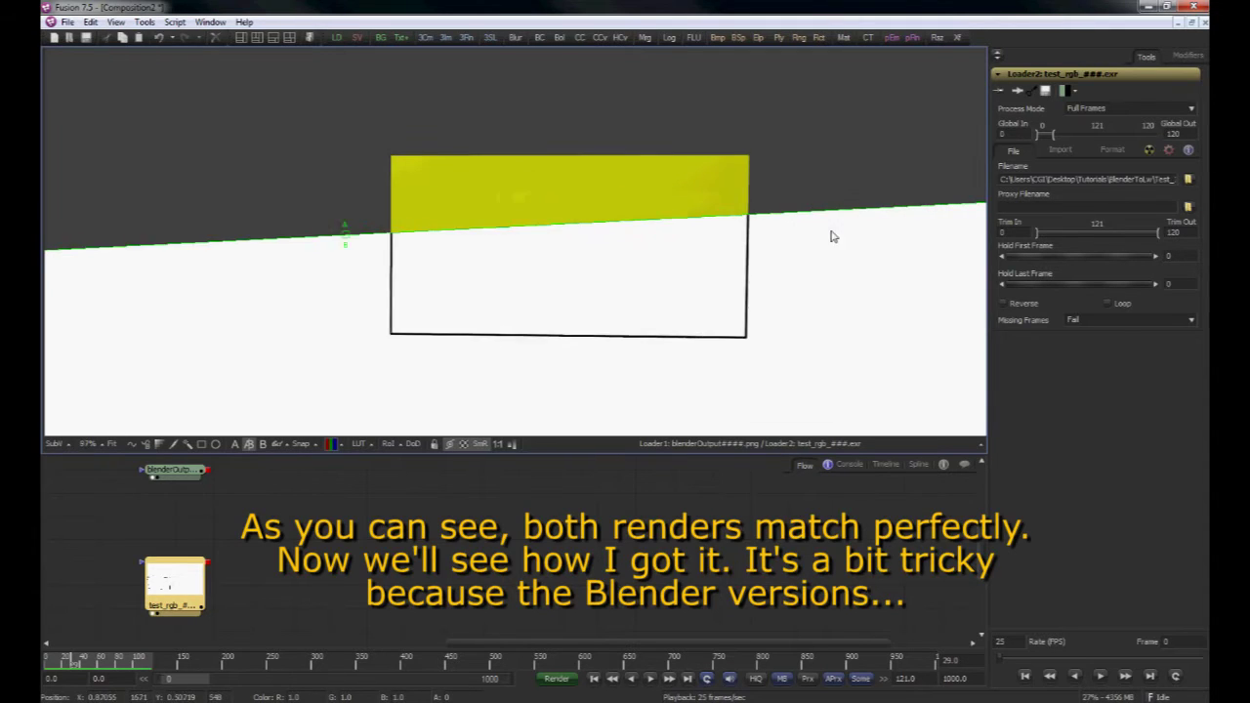
{"action": "scroll", "coordinate": [833, 237], "scroll_direction": "up", "scroll_amount": 3}
{"action": "left_click_drag", "start_coordinate": [872, 172], "coordinate": [797, 159]}
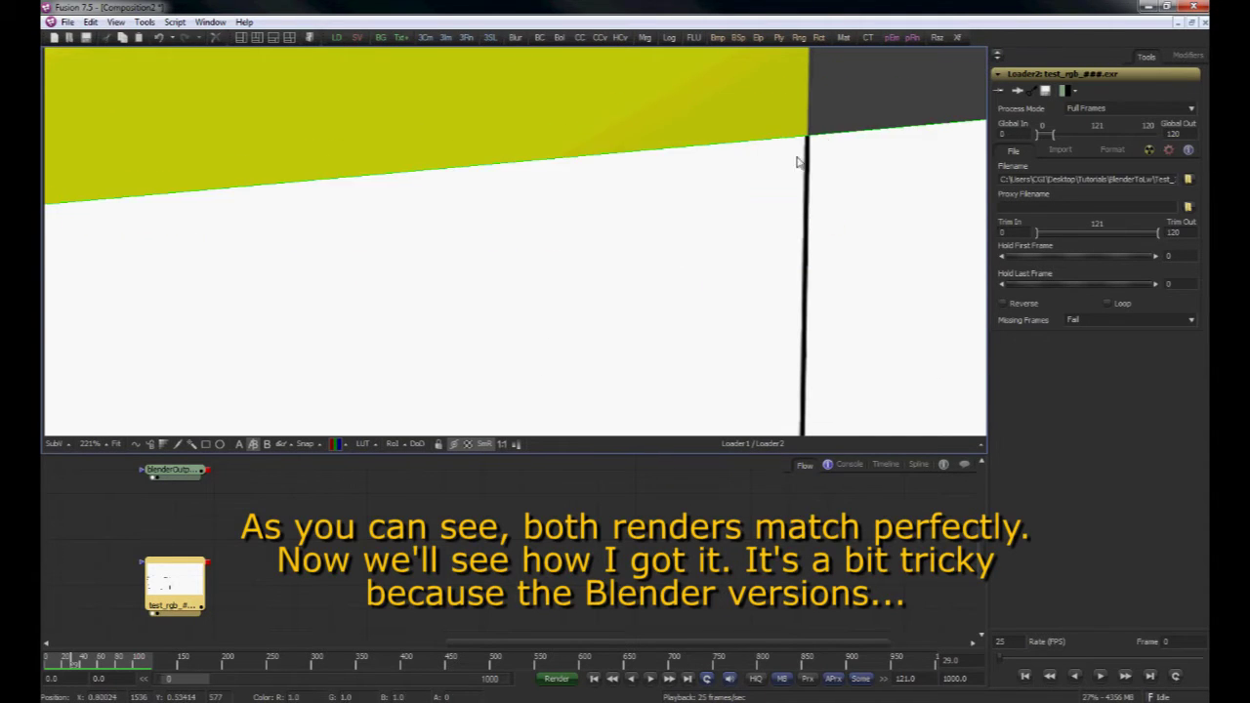
{"action": "scroll", "coordinate": [394, 231], "scroll_direction": "down", "scroll_amount": 5}
{"action": "scroll", "coordinate": [468, 310], "scroll_direction": "up", "scroll_amount": 2}
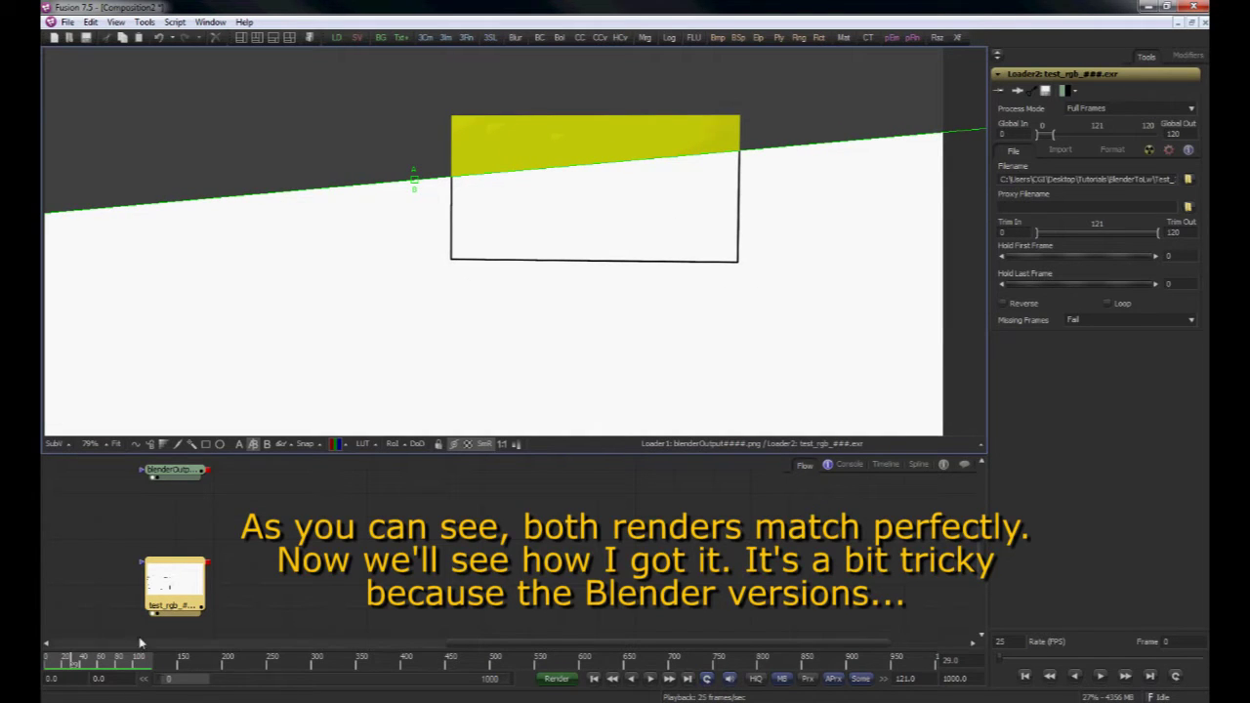
{"action": "left_click", "coordinate": [124, 664]}
{"action": "left_click_drag", "start_coordinate": [182, 204], "coordinate": [314, 384]}
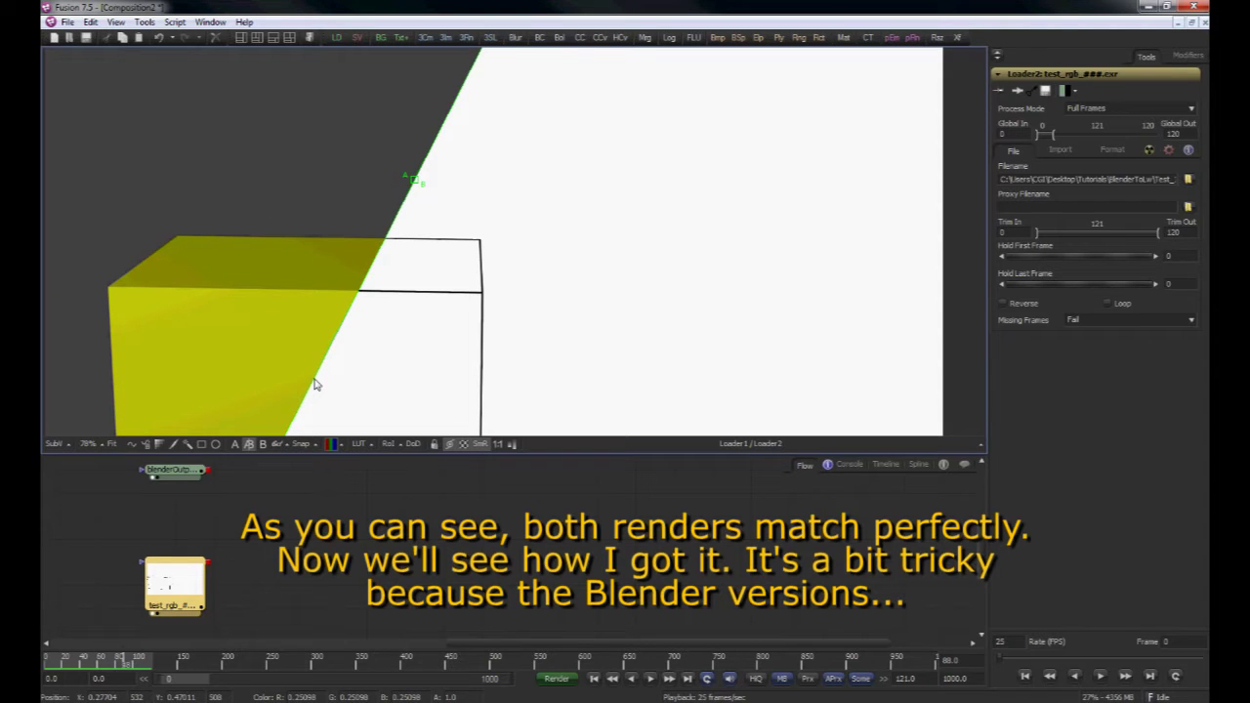
Step: Merge the blenderOutput render over the test_rgb render and show the merge result in the viewer
{"action": "left_click", "coordinate": [183, 472]}
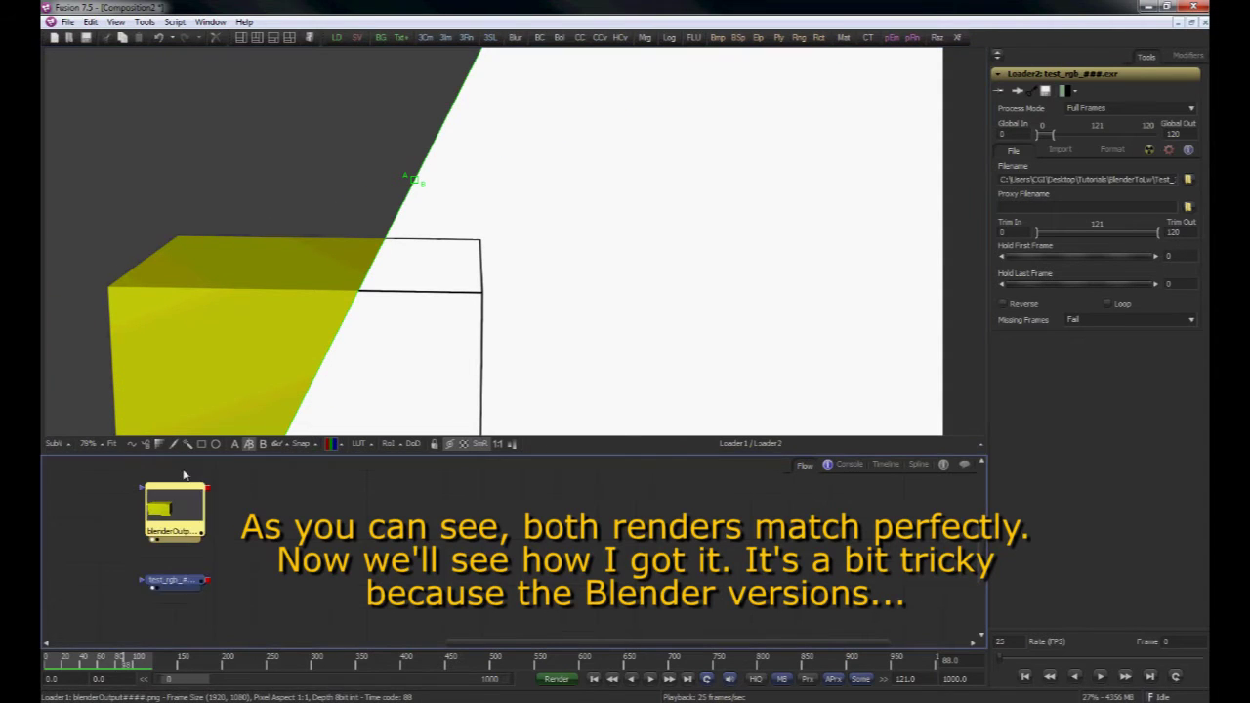
{"action": "left_click", "coordinate": [179, 582]}
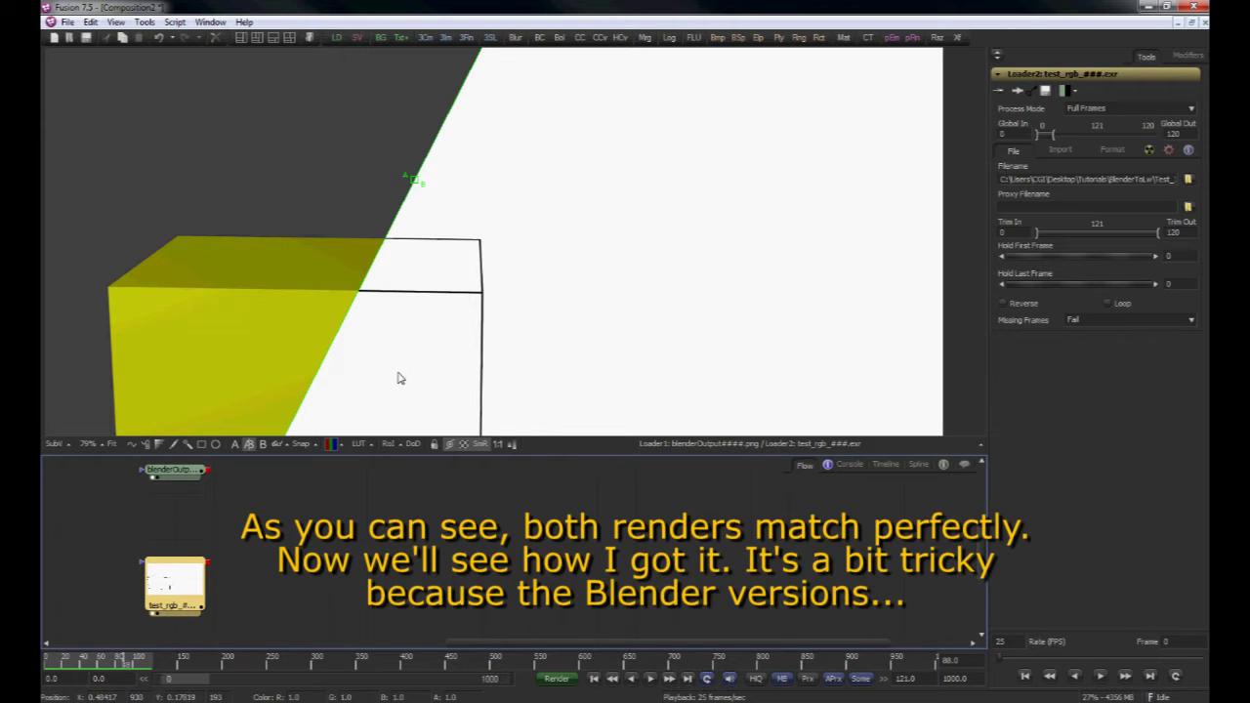
{"action": "left_click_drag", "start_coordinate": [207, 469], "coordinate": [386, 506]}
{"action": "key", "text": "1"}
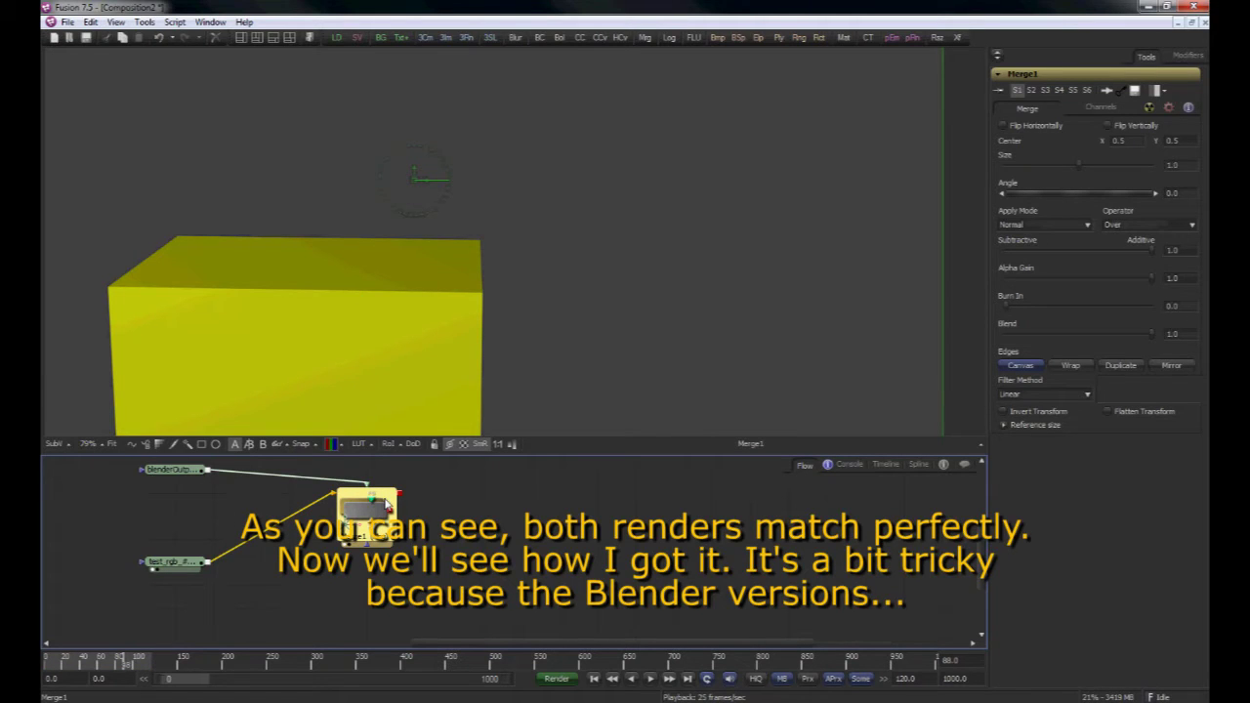
{"action": "left_click", "coordinate": [174, 470]}
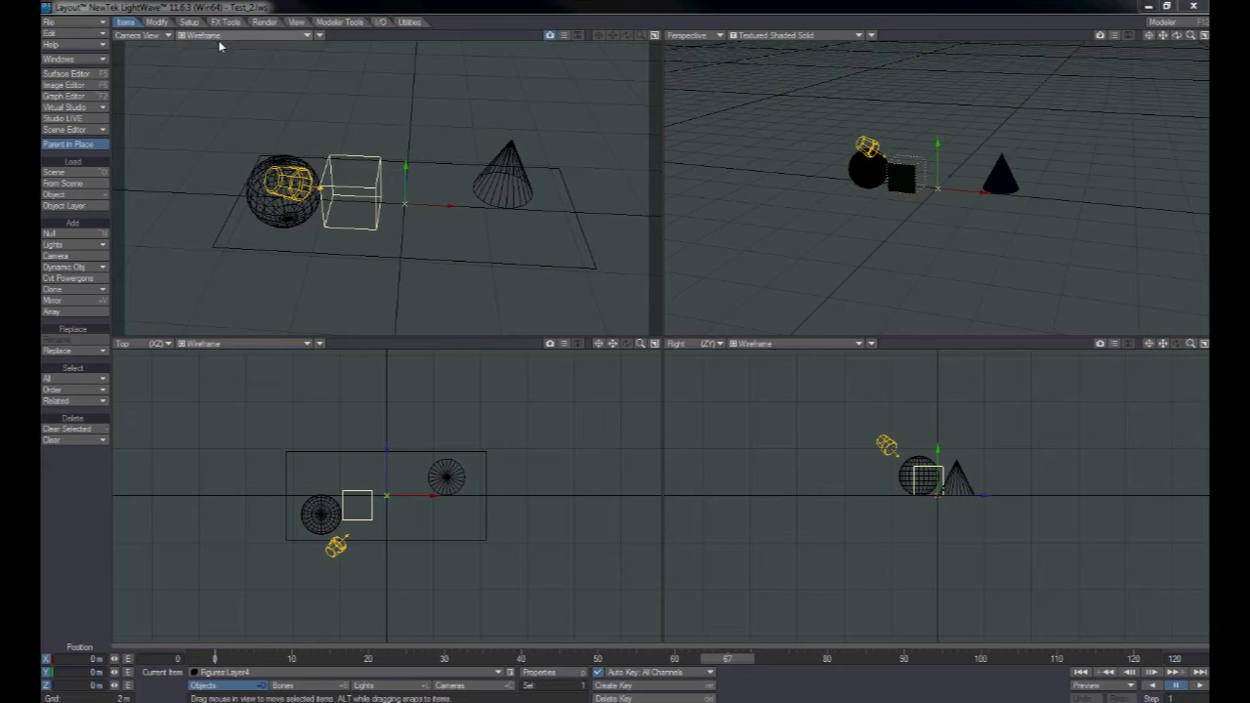
Step: Set the Camera View viewport's shading mode to VPR
{"action": "left_click", "coordinate": [217, 37]}
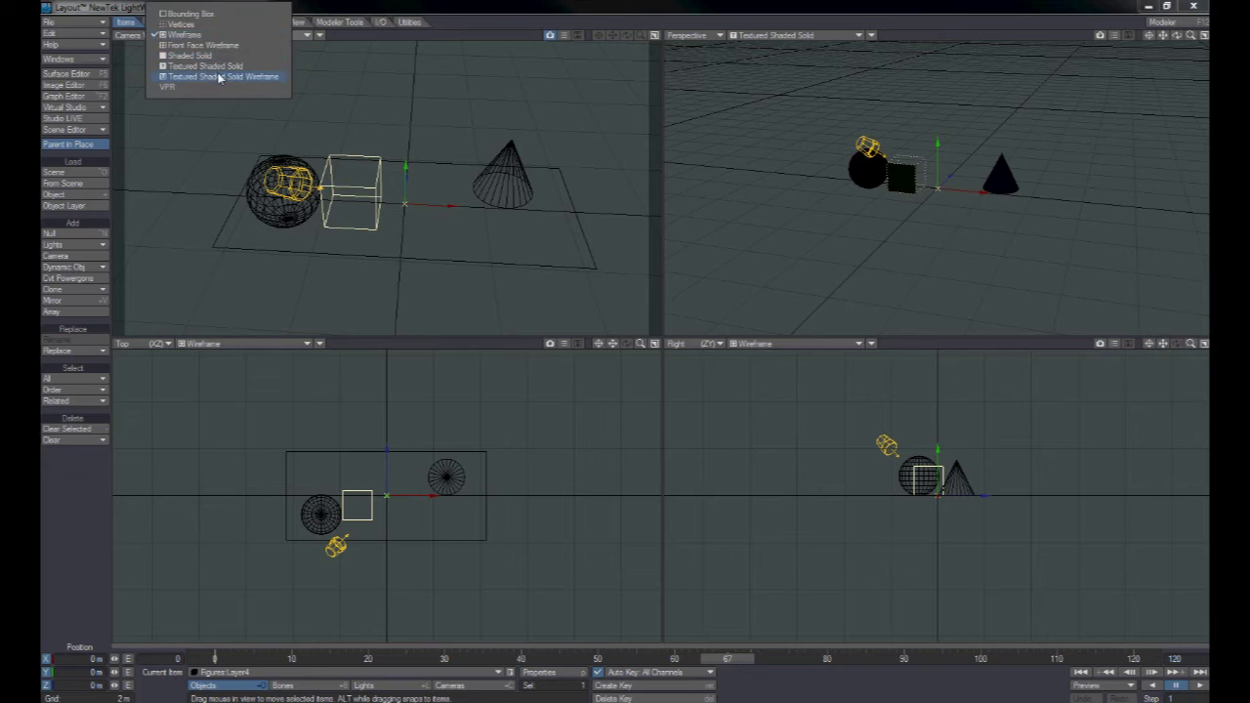
{"action": "left_click", "coordinate": [207, 65]}
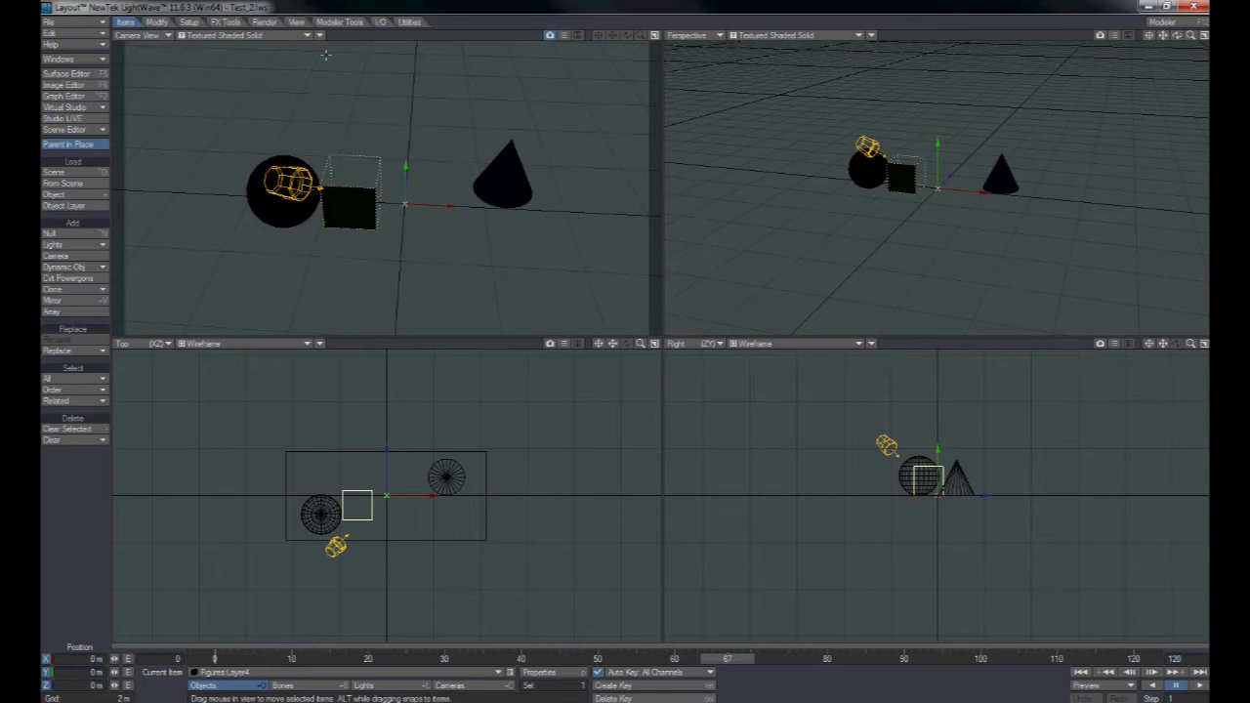
{"action": "left_click", "coordinate": [224, 35]}
{"action": "left_click", "coordinate": [220, 85]}
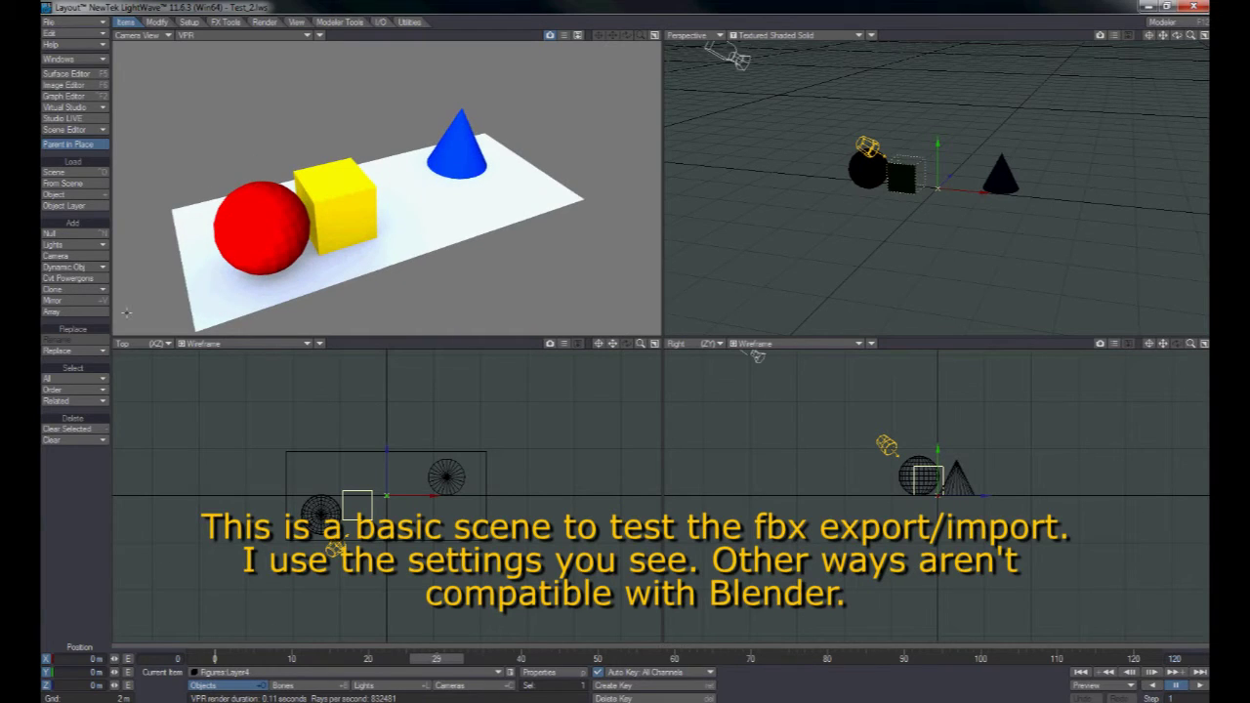
Step: Switch the Top viewport to Perspective and scrub the timeline to review the camera's animated path
{"action": "left_click", "coordinate": [125, 344]}
{"action": "left_click", "coordinate": [129, 407]}
{"action": "left_click_drag", "start_coordinate": [641, 344], "coordinate": [637, 346]}
{"action": "left_click_drag", "start_coordinate": [216, 656], "coordinate": [1118, 658]}
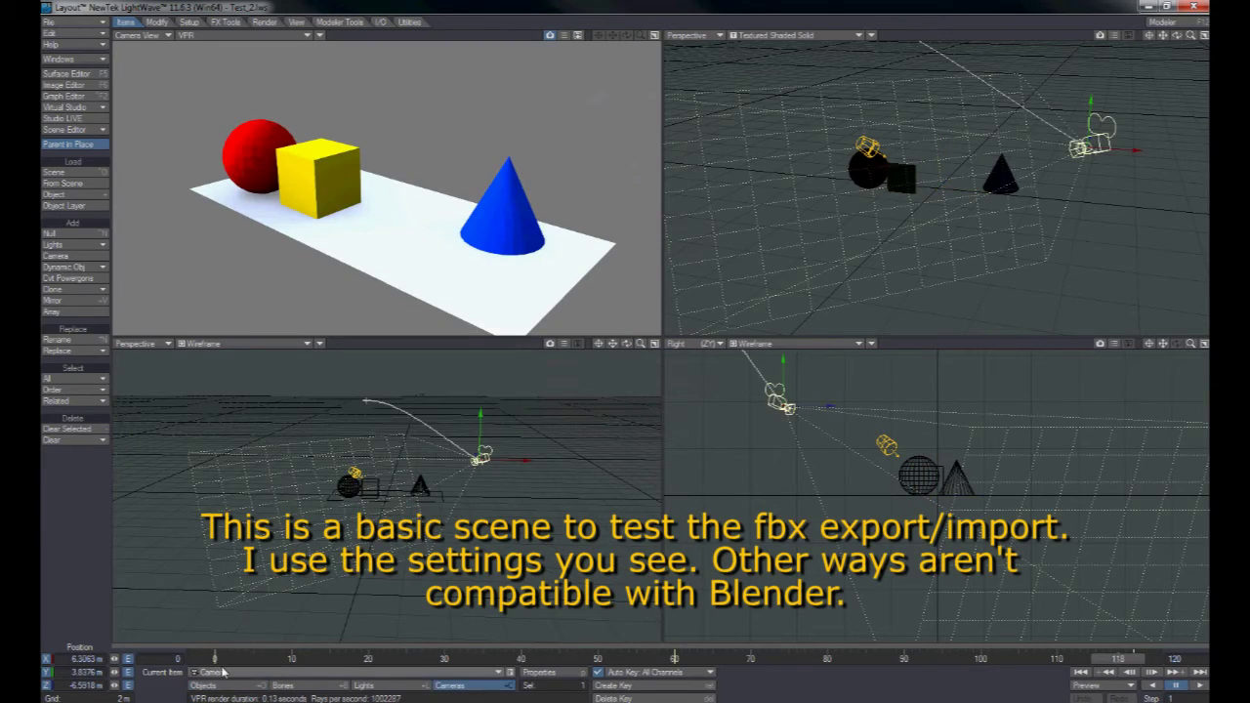
{"action": "left_click_drag", "start_coordinate": [216, 659], "coordinate": [742, 659]}
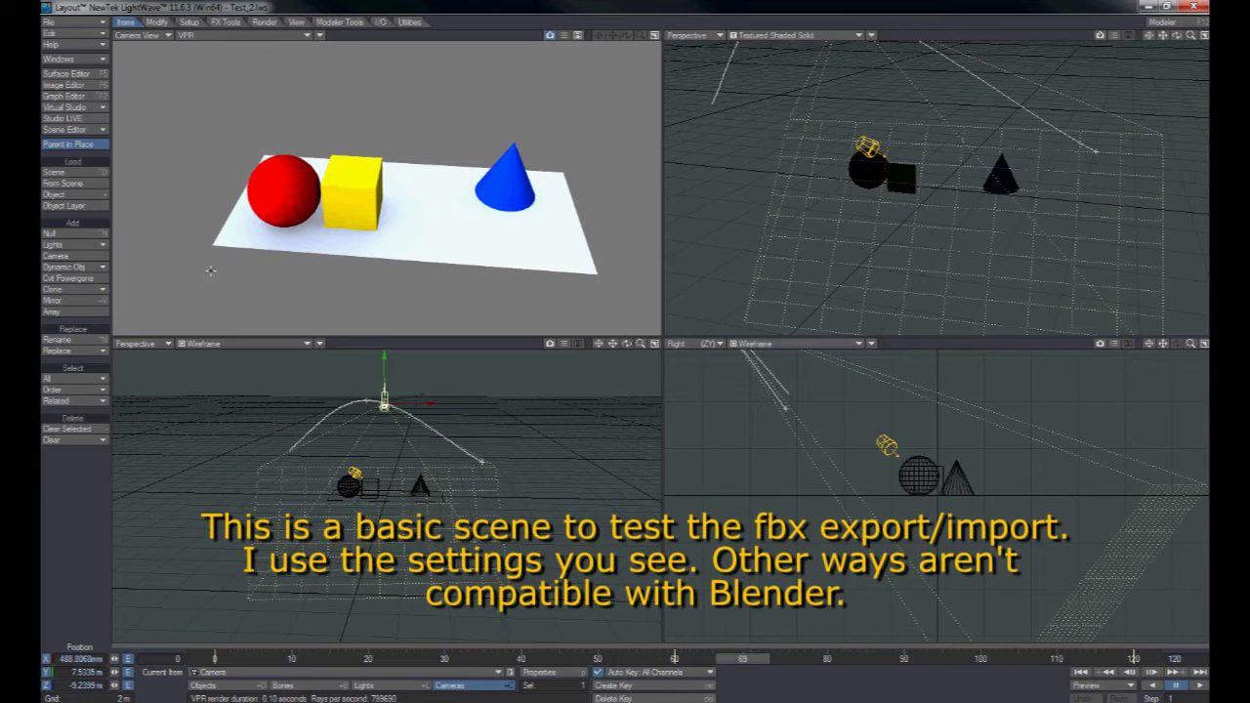
Step: Open the FBX export settings for the scene
{"action": "left_click", "coordinate": [80, 21]}
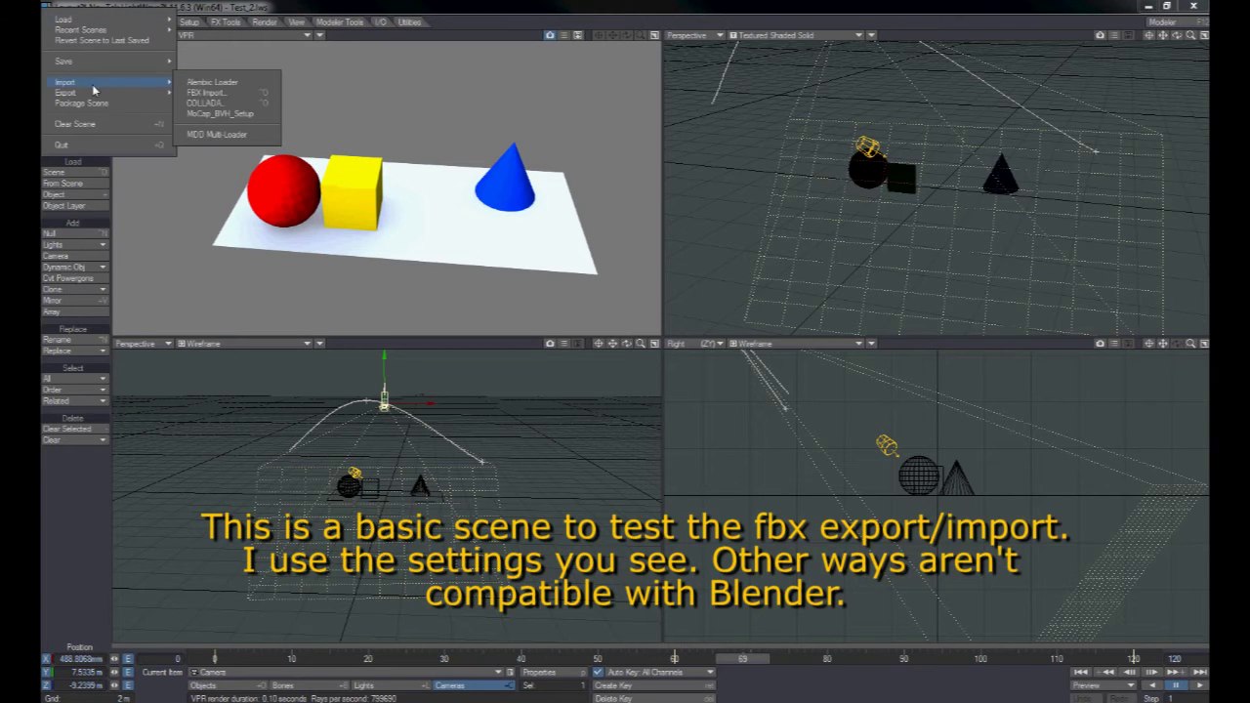
{"action": "mouse_move", "coordinate": [82, 93]}
{"action": "left_click", "coordinate": [244, 97]}
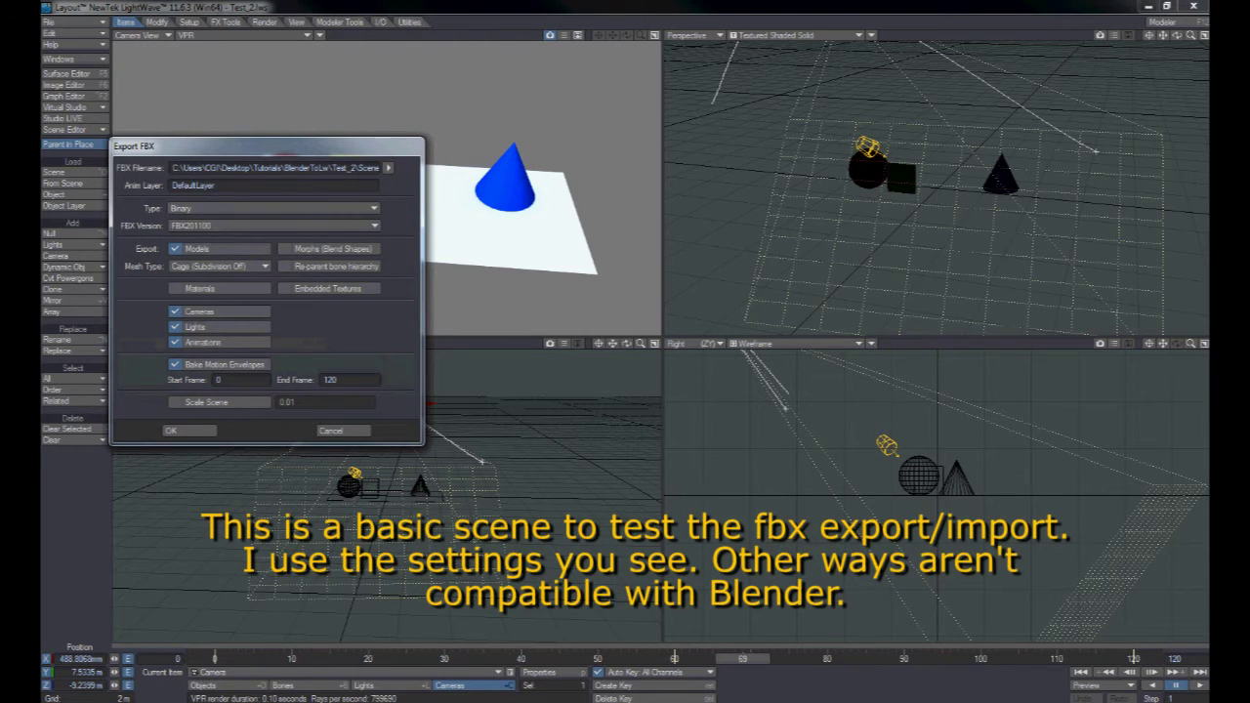
Step: Look through the Scenes, Test_2 and BlenderToLw project folders in the file explorer
{"action": "mouse_move", "coordinate": [146, 702]}
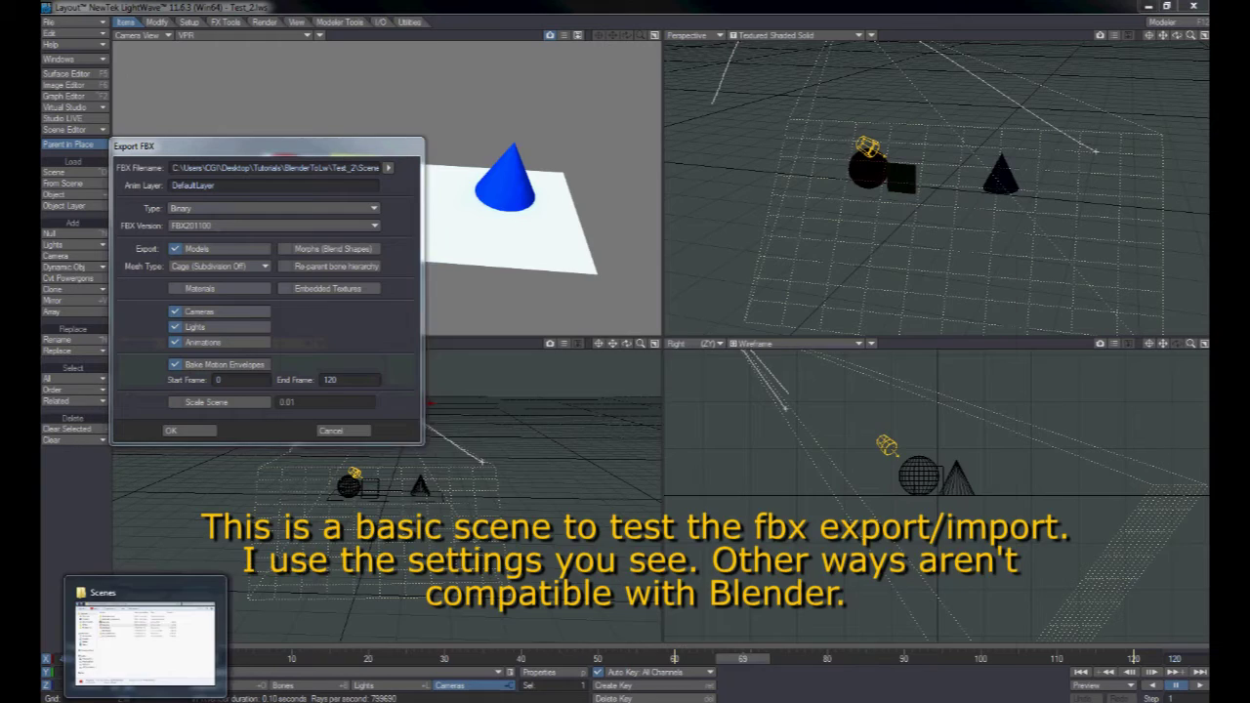
{"action": "left_click", "coordinate": [221, 645]}
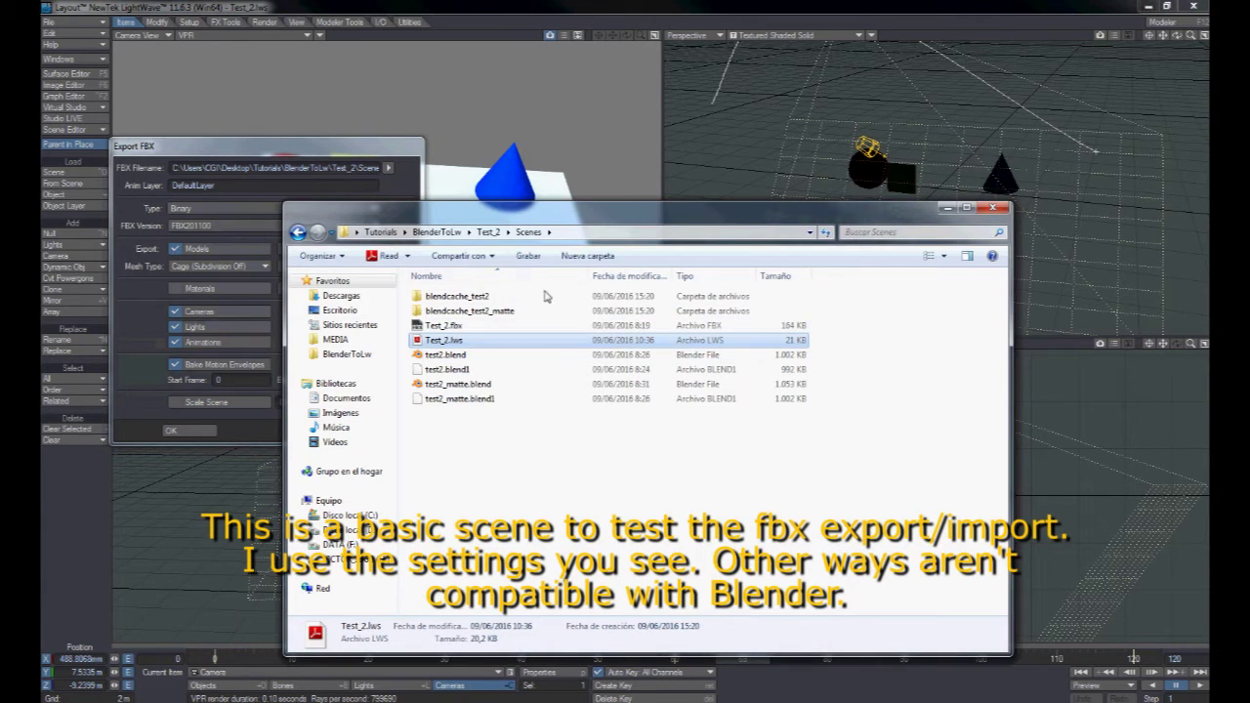
{"action": "left_click", "coordinate": [487, 232]}
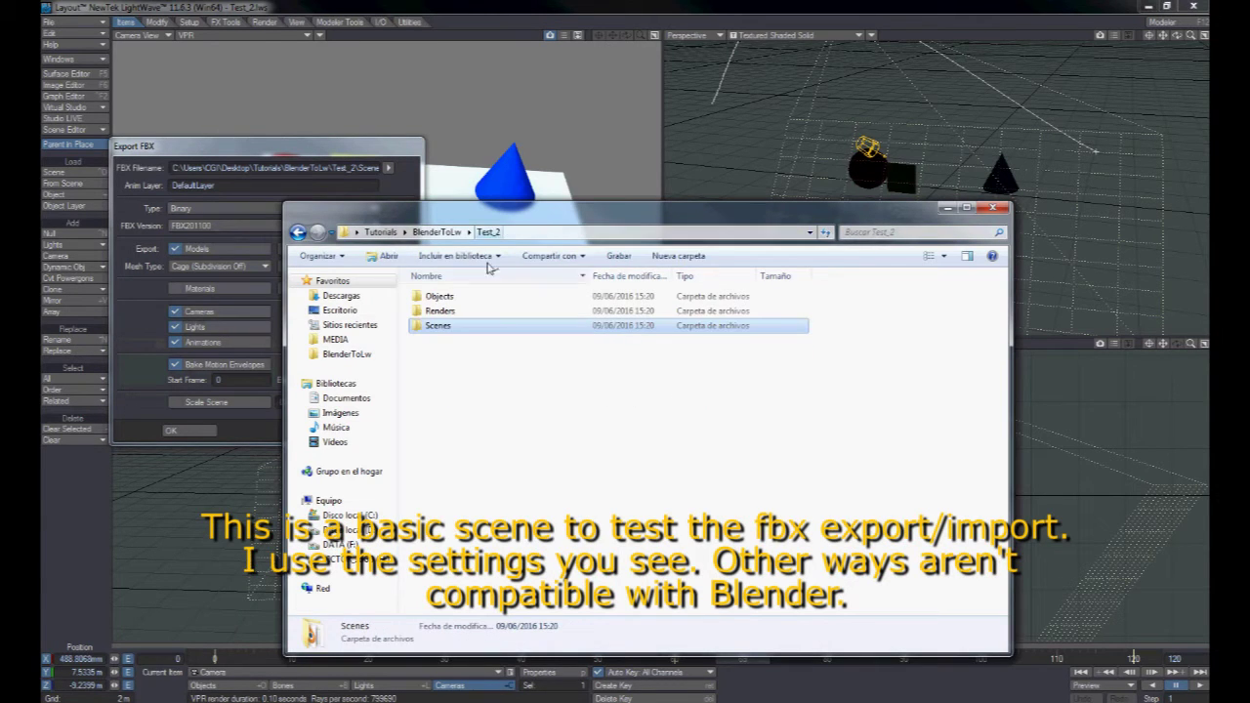
{"action": "left_click", "coordinate": [436, 232]}
{"action": "left_click", "coordinate": [442, 328]}
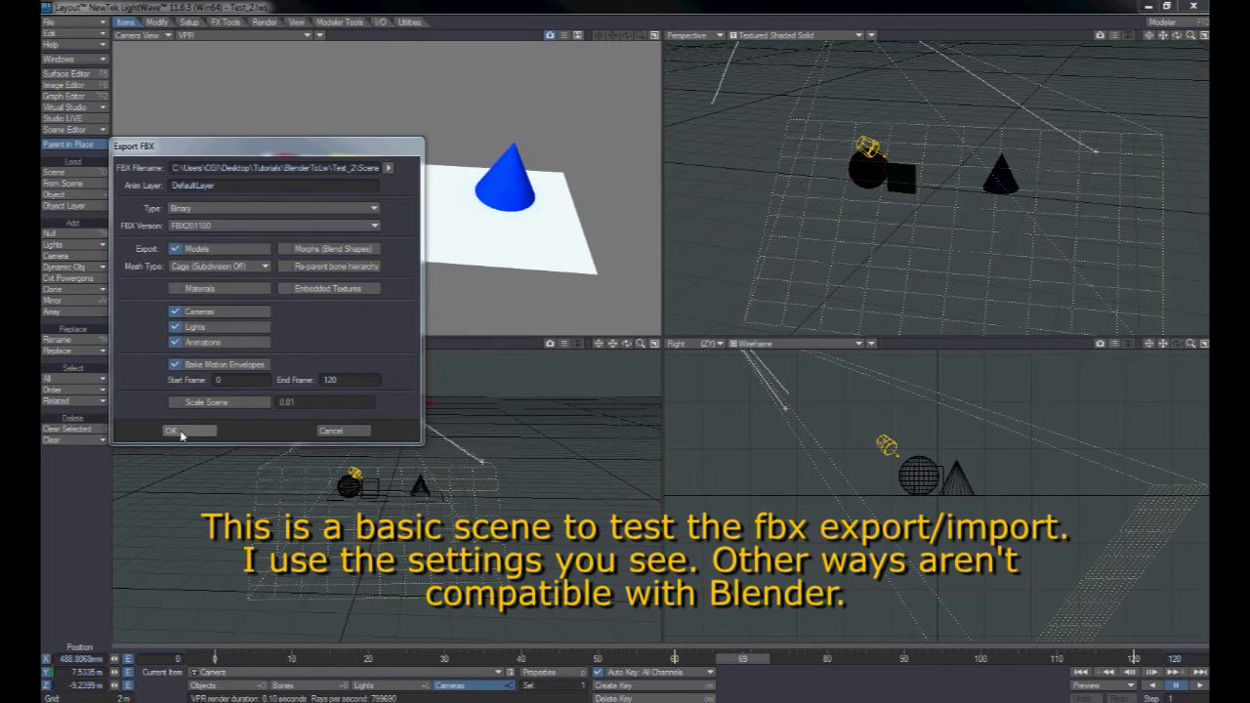
Step: Export the scene as FBX to the Test_2 Scenes folder, adding "b" to the Test_2 file name
{"action": "left_click", "coordinate": [389, 170]}
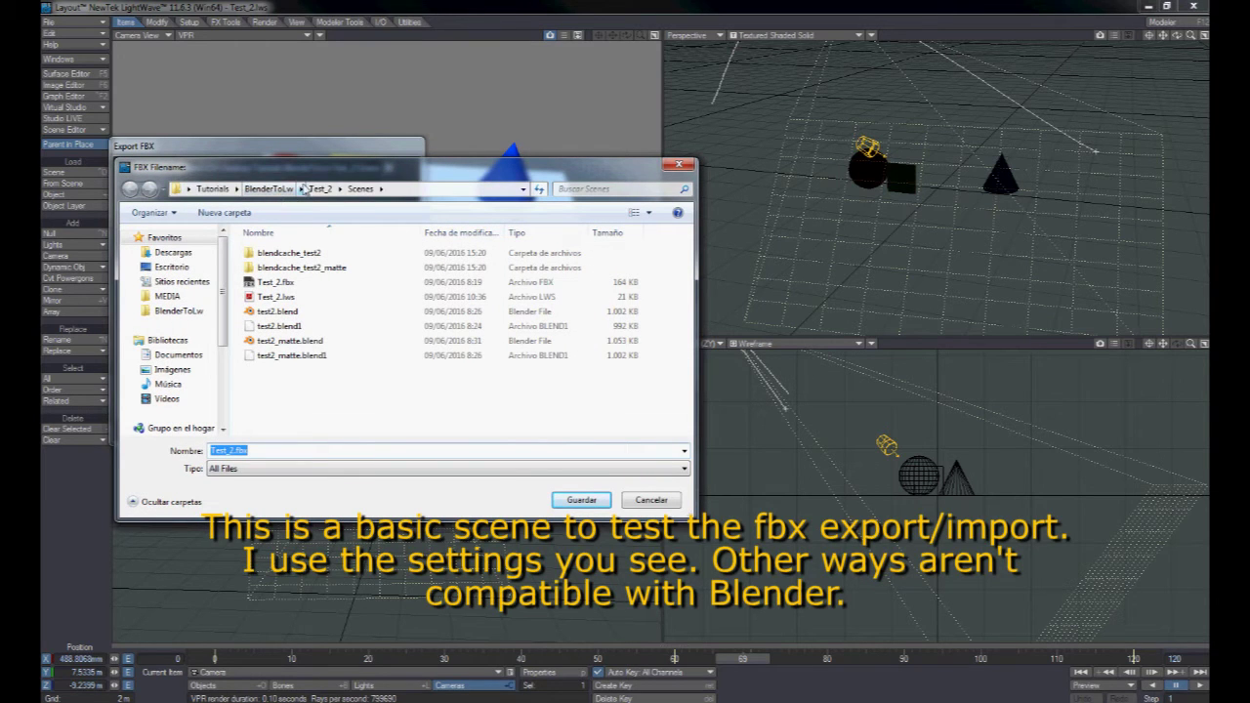
{"action": "left_click", "coordinate": [277, 282]}
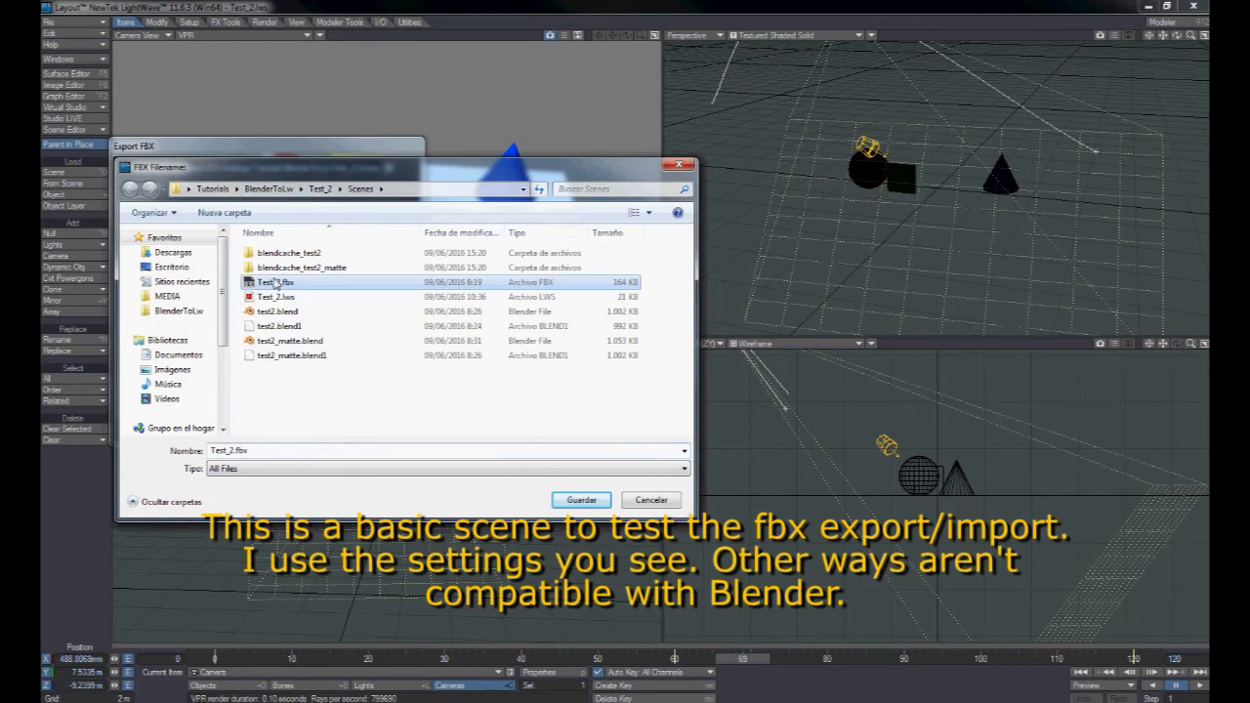
{"action": "left_click", "coordinate": [233, 451]}
{"action": "left_click", "coordinate": [233, 450]}
{"action": "type", "text": "b"}
{"action": "left_click", "coordinate": [578, 499]}
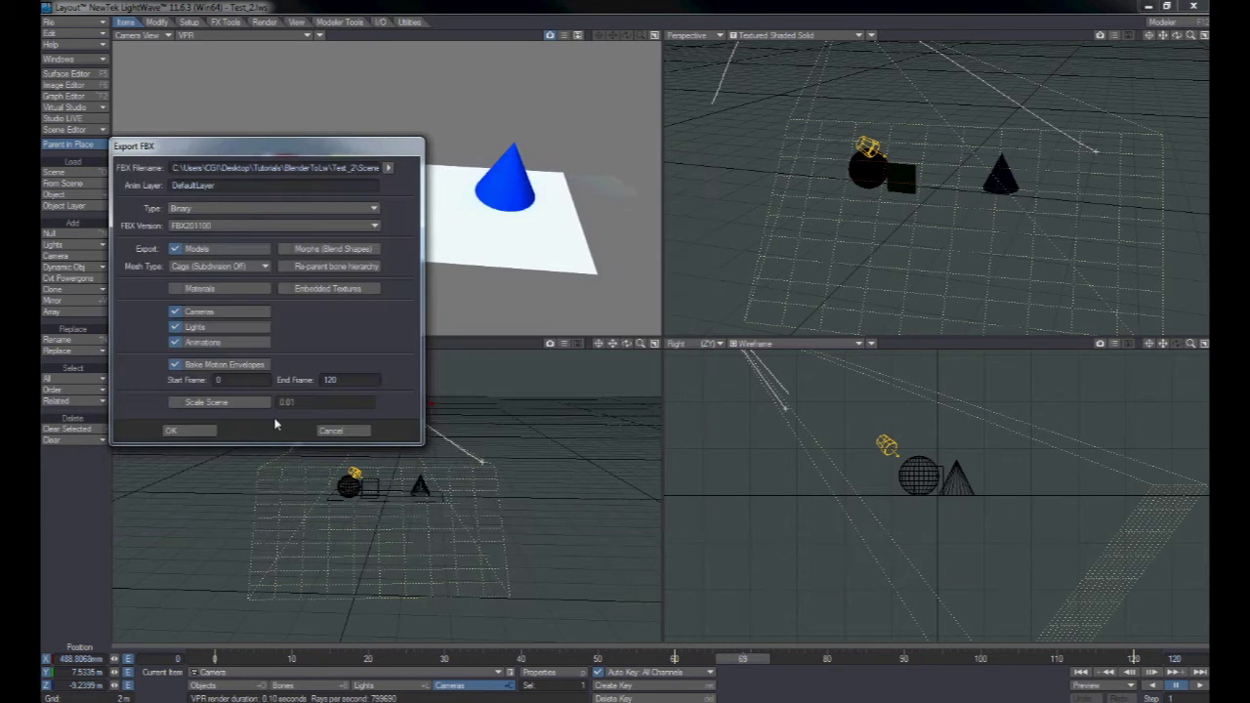
{"action": "left_click", "coordinate": [177, 432]}
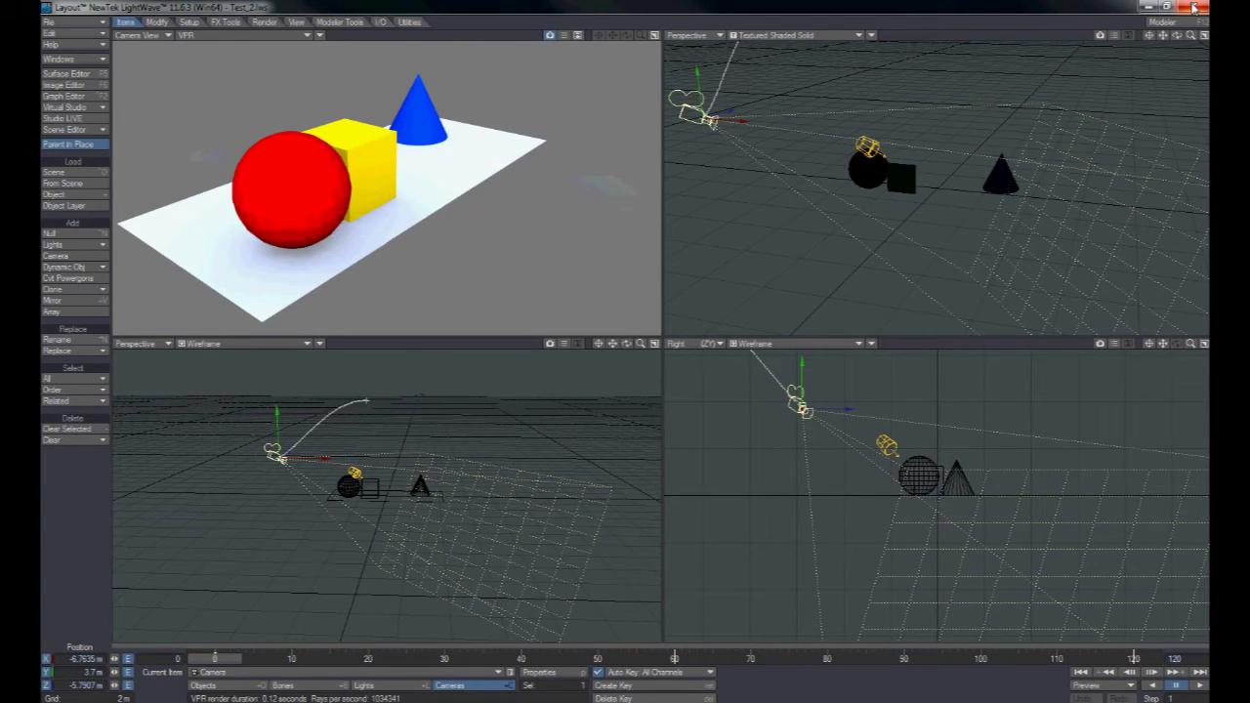
Step: Preview the Camera View viewport in Textured Shaded Solid and return its shading to VPR
{"action": "left_click", "coordinate": [195, 35]}
{"action": "left_click", "coordinate": [180, 70]}
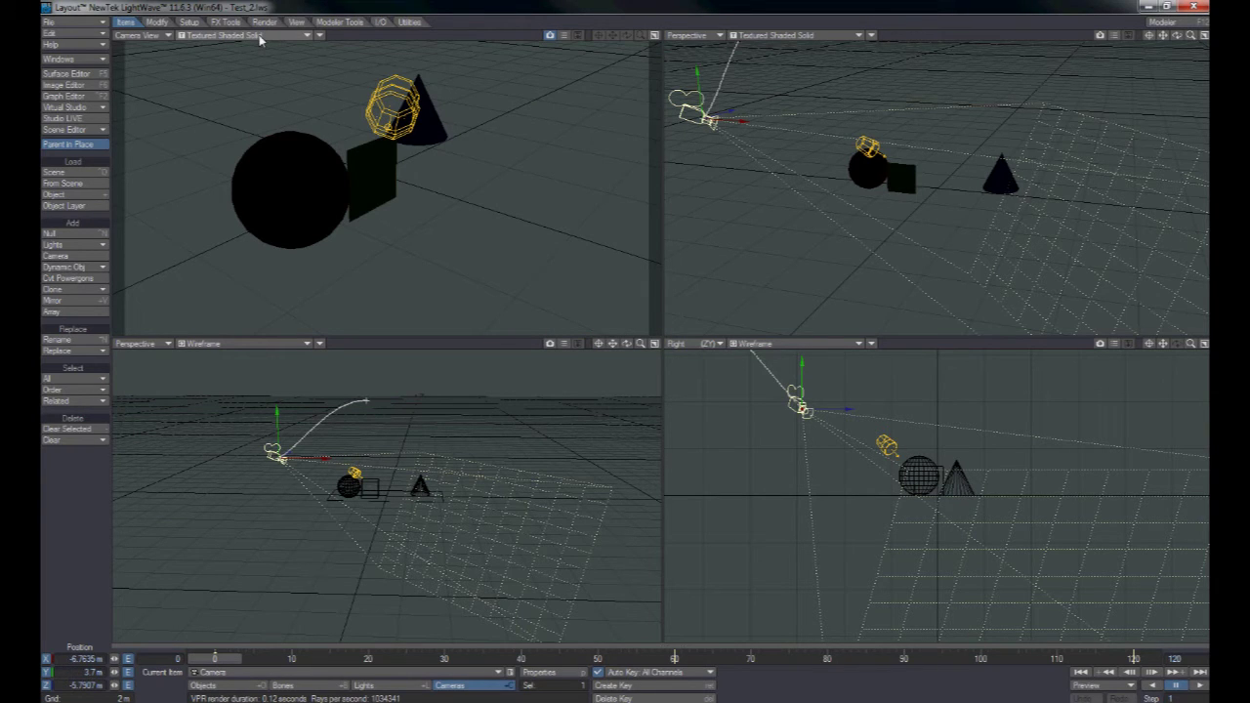
{"action": "mouse_move", "coordinate": [224, 659]}
{"action": "left_mouse_down"}
{"action": "mouse_move", "coordinate": [575, 658]}
{"action": "mouse_move", "coordinate": [217, 658]}
{"action": "left_mouse_up"}
{"action": "left_click", "coordinate": [260, 36]}
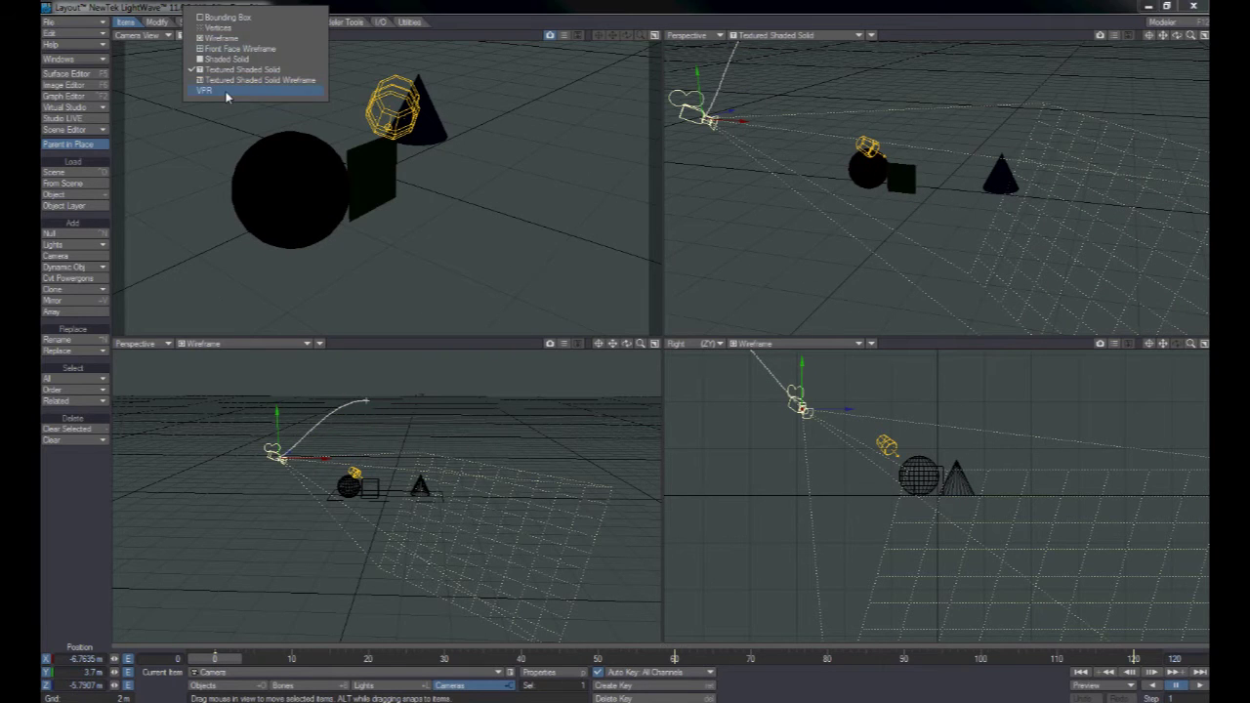
{"action": "left_click", "coordinate": [230, 92]}
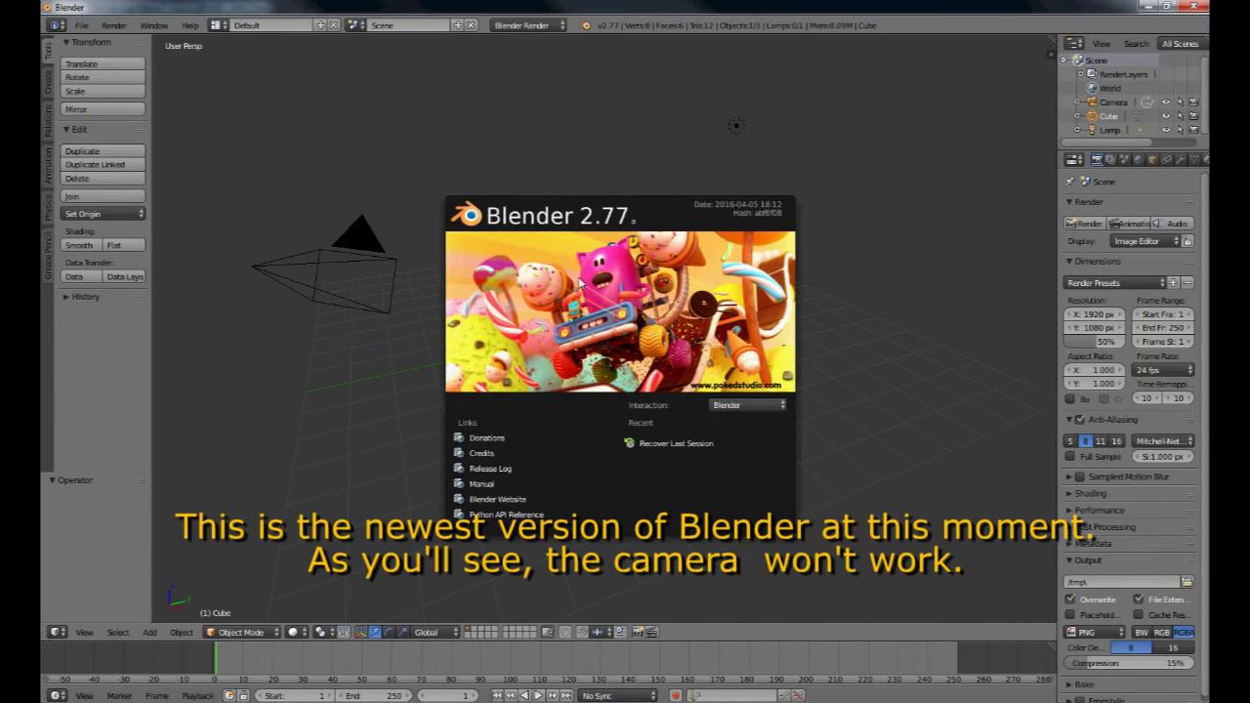
Step: Switch to Blender 2.77 and delete the default cube and camera
{"action": "left_click", "coordinate": [575, 291]}
{"action": "key", "text": "x"}
{"action": "left_click", "coordinate": [579, 316]}
{"action": "right_click", "coordinate": [307, 296]}
{"action": "key", "text": "Delete"}
Step: Import the newly exported LightWave FBX from the BlenderToLw Test_2 Scenes folder
{"action": "left_click", "coordinate": [82, 24]}
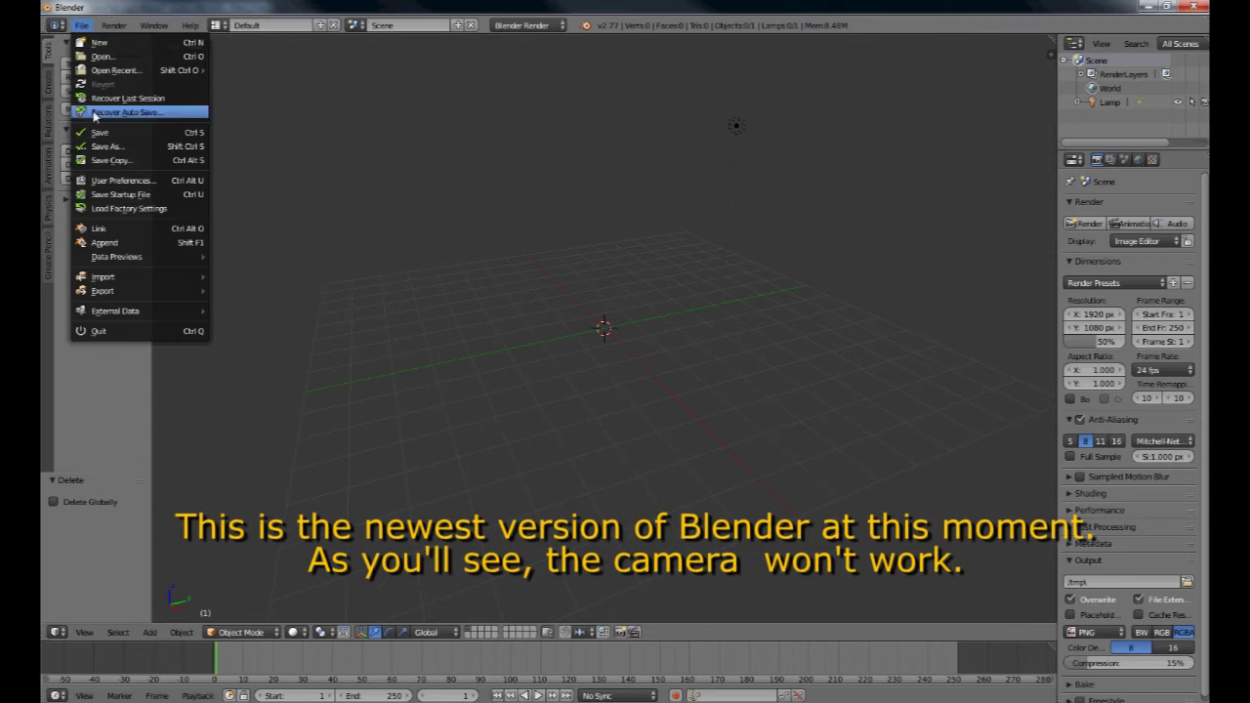
{"action": "mouse_move", "coordinate": [111, 278]}
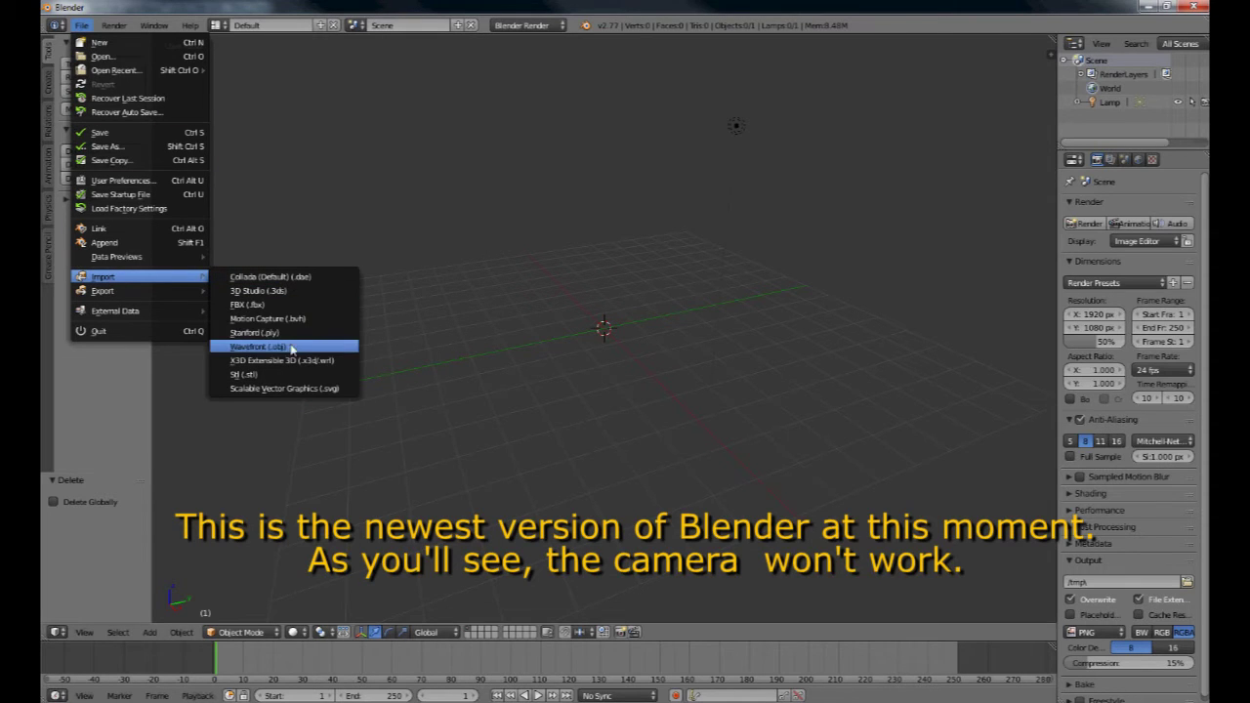
{"action": "left_click", "coordinate": [274, 304]}
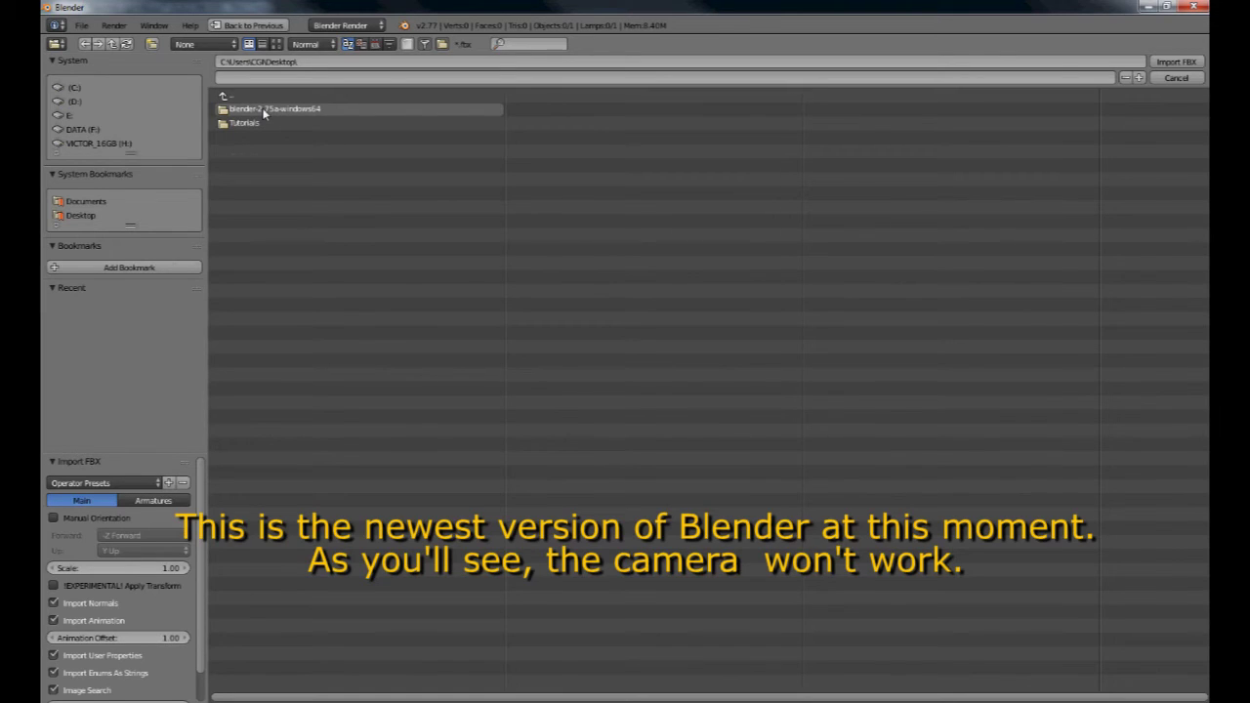
{"action": "left_click", "coordinate": [227, 123]}
{"action": "left_click", "coordinate": [237, 110]}
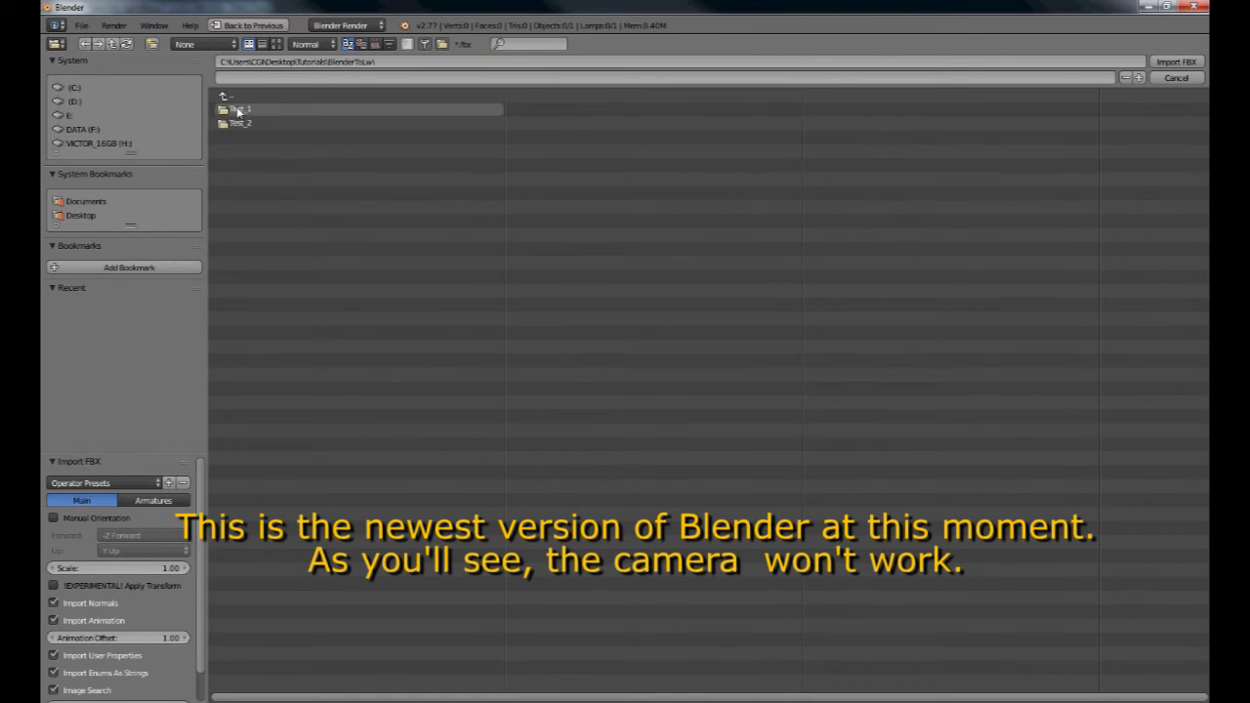
{"action": "left_click", "coordinate": [236, 125]}
{"action": "left_click", "coordinate": [238, 136]}
{"action": "left_click", "coordinate": [239, 153]}
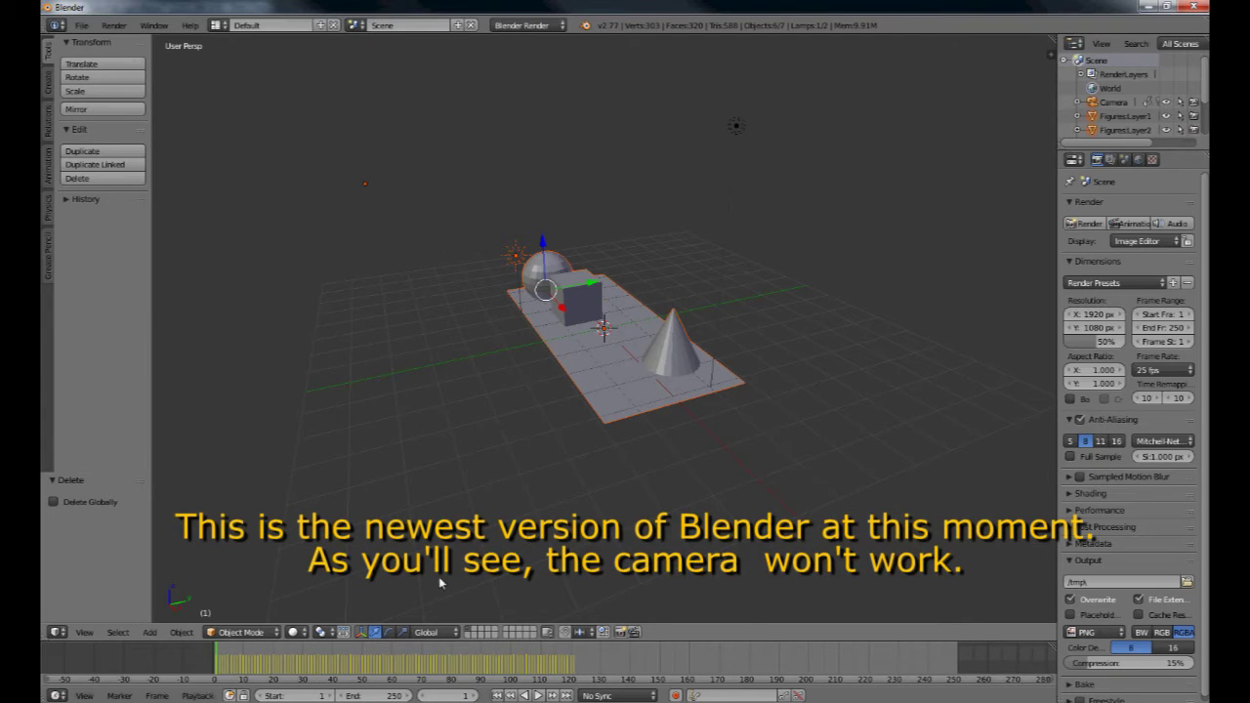
Step: Check the scene through the imported camera, and examine the selected camera's orientation relative to the objects
{"action": "key", "text": "KP_0"}
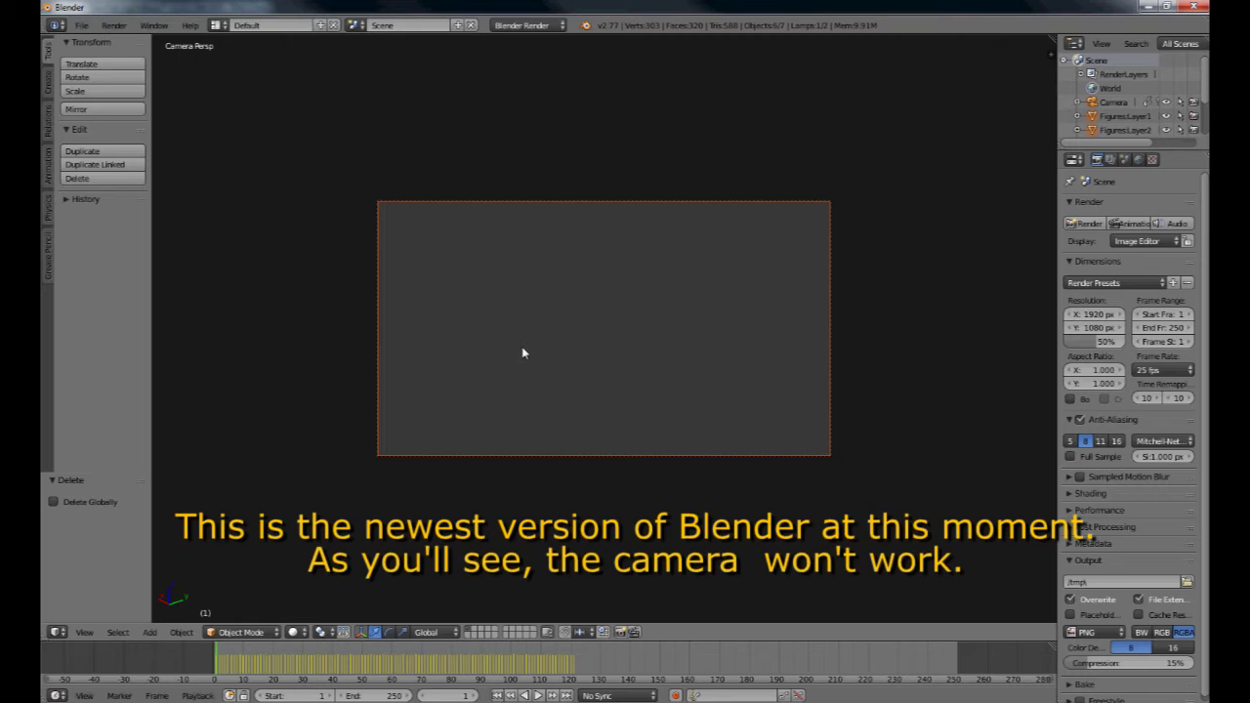
{"action": "key", "text": "KP_3"}
{"action": "middle_click_drag", "start_coordinate": [624, 258], "coordinate": [529, 337]}
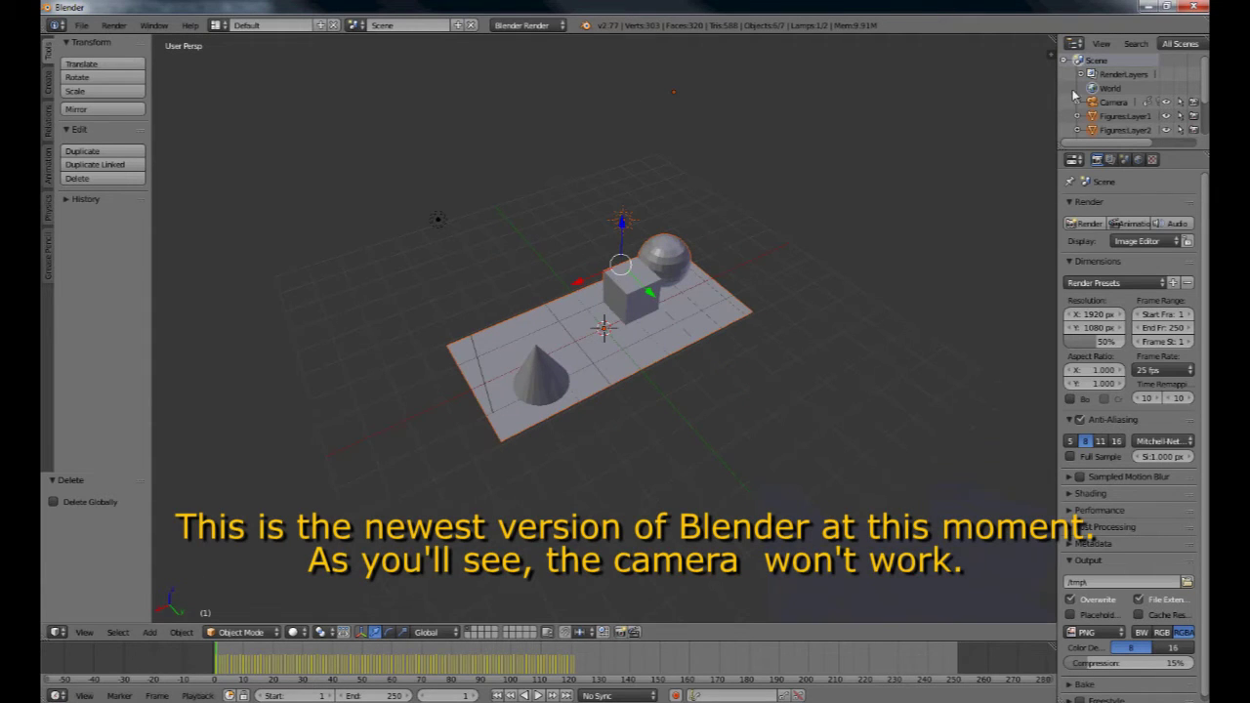
{"action": "left_click", "coordinate": [1123, 102]}
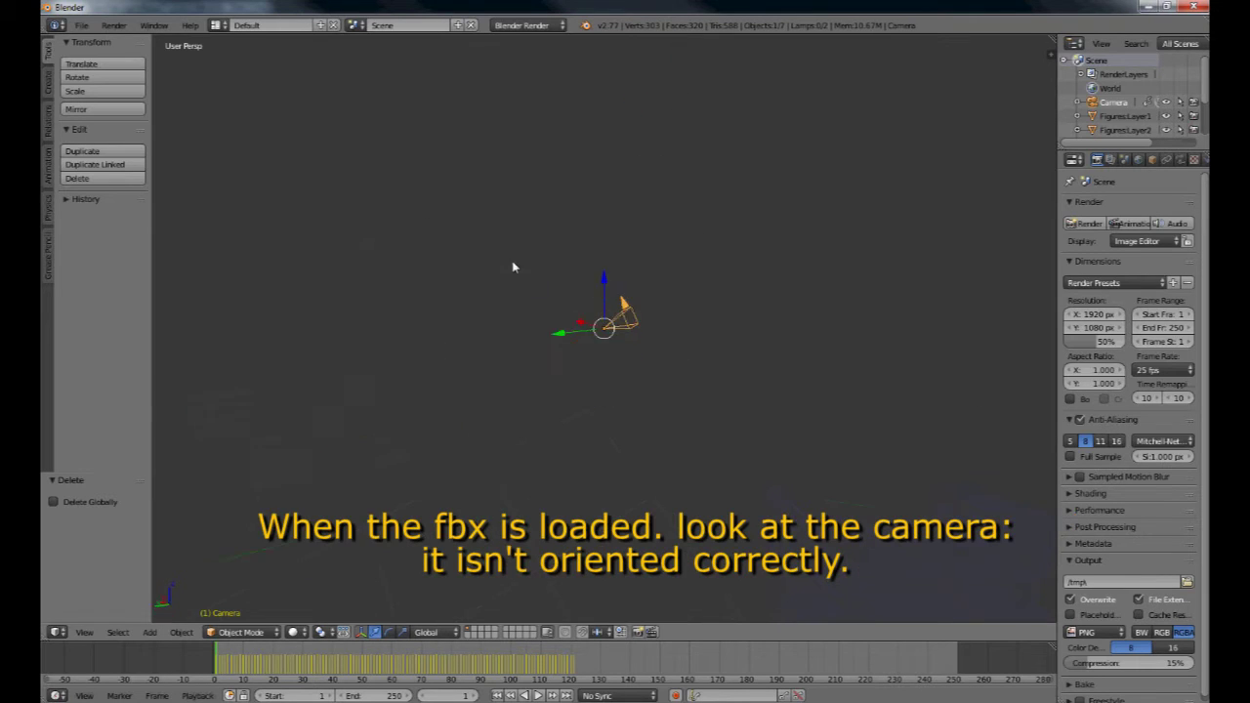
{"action": "middle_click_drag", "start_coordinate": [394, 300], "coordinate": [452, 329]}
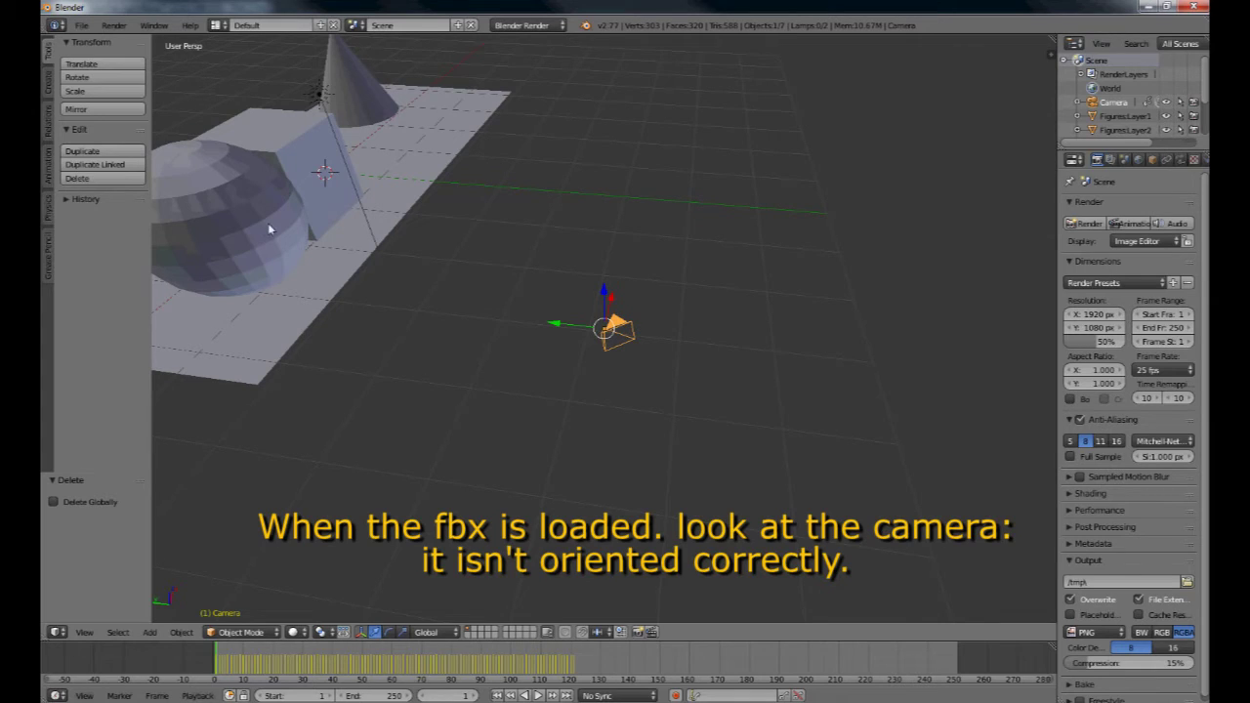
Step: Try to rotate the imported camera toward the objects
{"action": "key", "text": "r"}
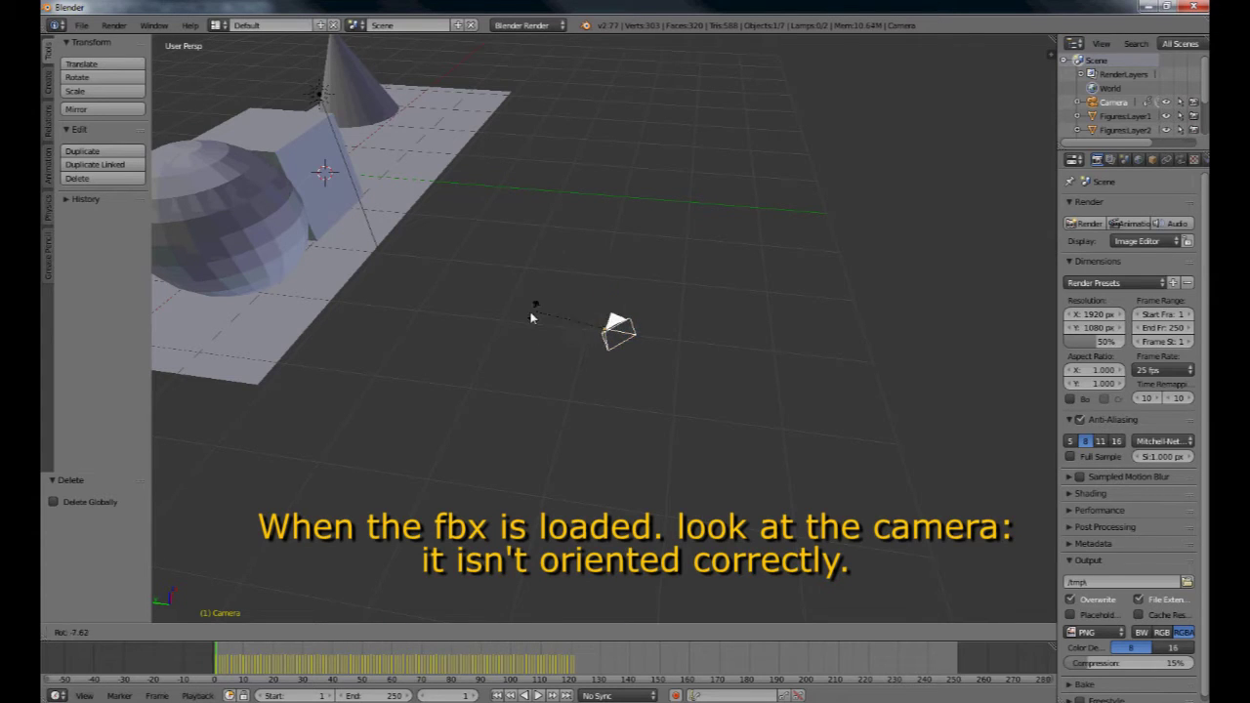
{"action": "left_click", "coordinate": [483, 397]}
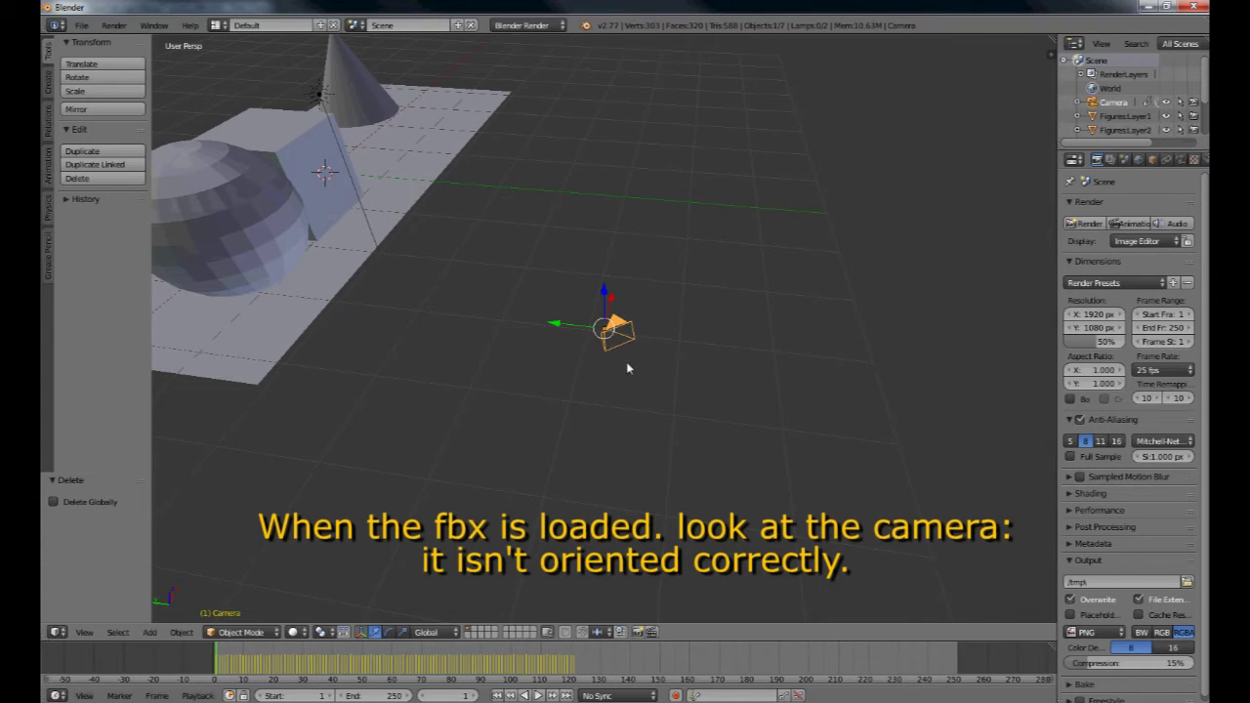
{"action": "middle_click_drag", "start_coordinate": [514, 379], "coordinate": [498, 352]}
Step: Quit Blender 2.77 without saving and launch blender.exe from the blender-2.75a-windows64 folder on the desktop
{"action": "left_click", "coordinate": [1194, 6]}
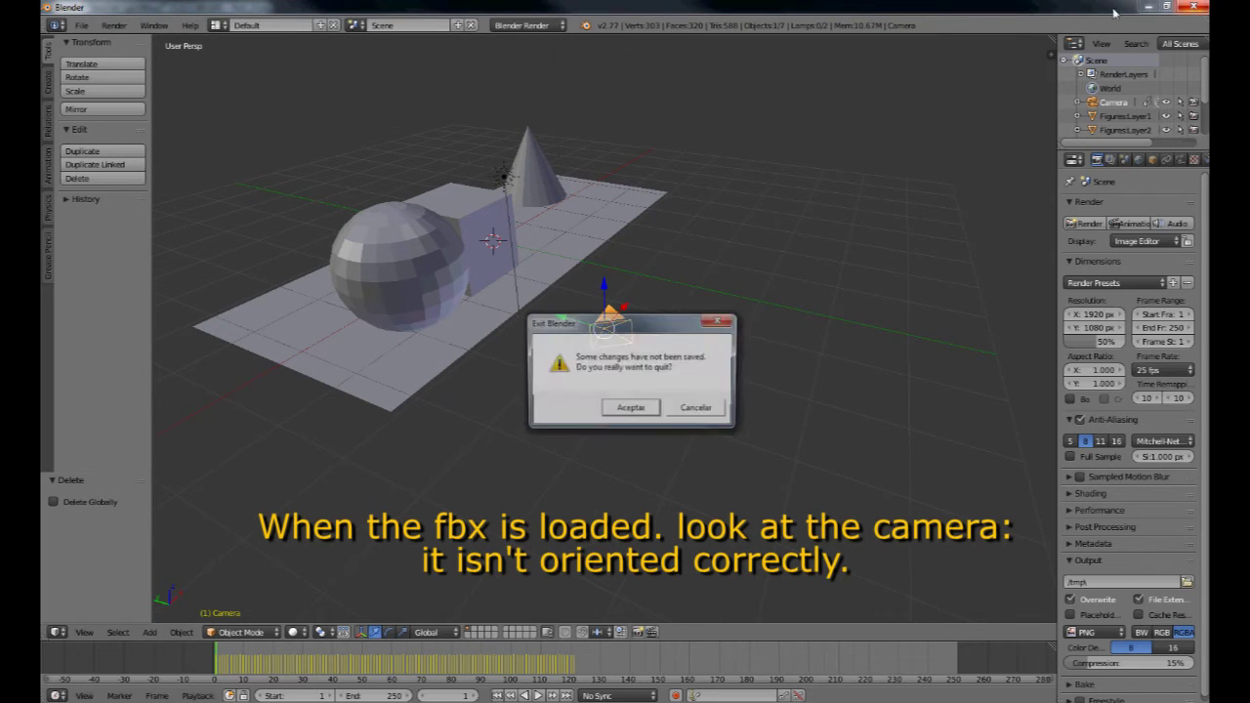
{"action": "left_click", "coordinate": [628, 409]}
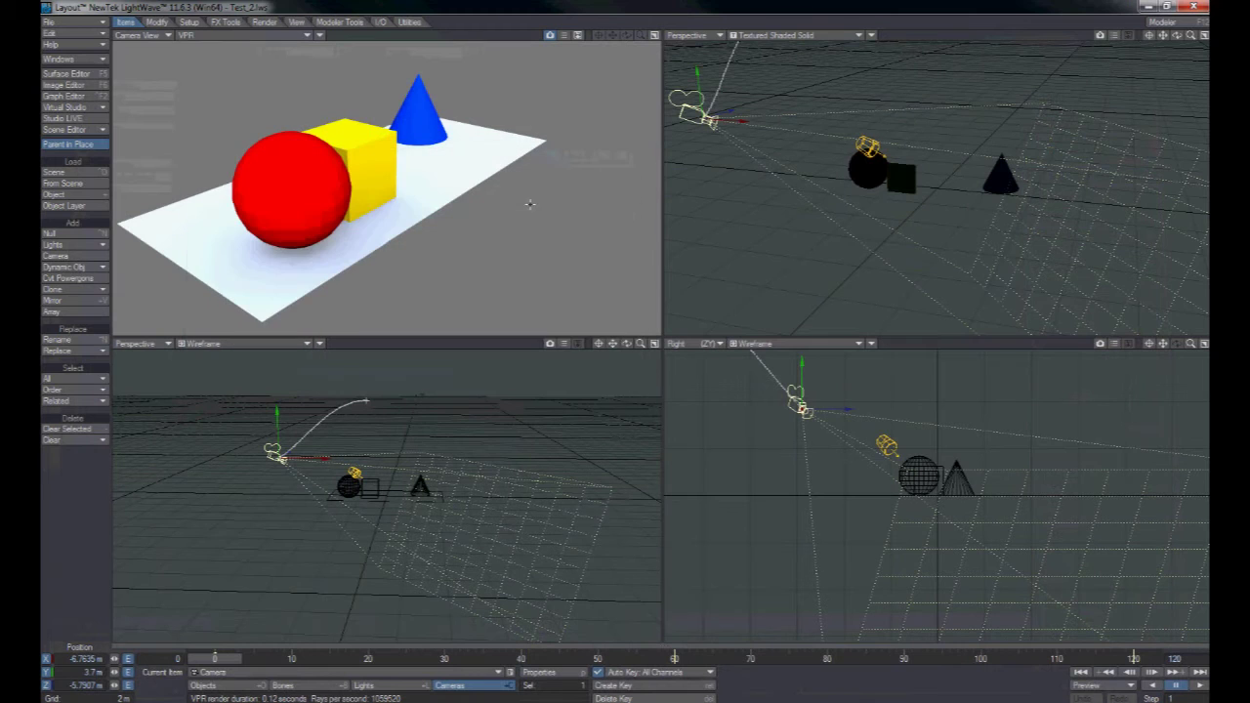
{"action": "left_click", "coordinate": [1151, 6]}
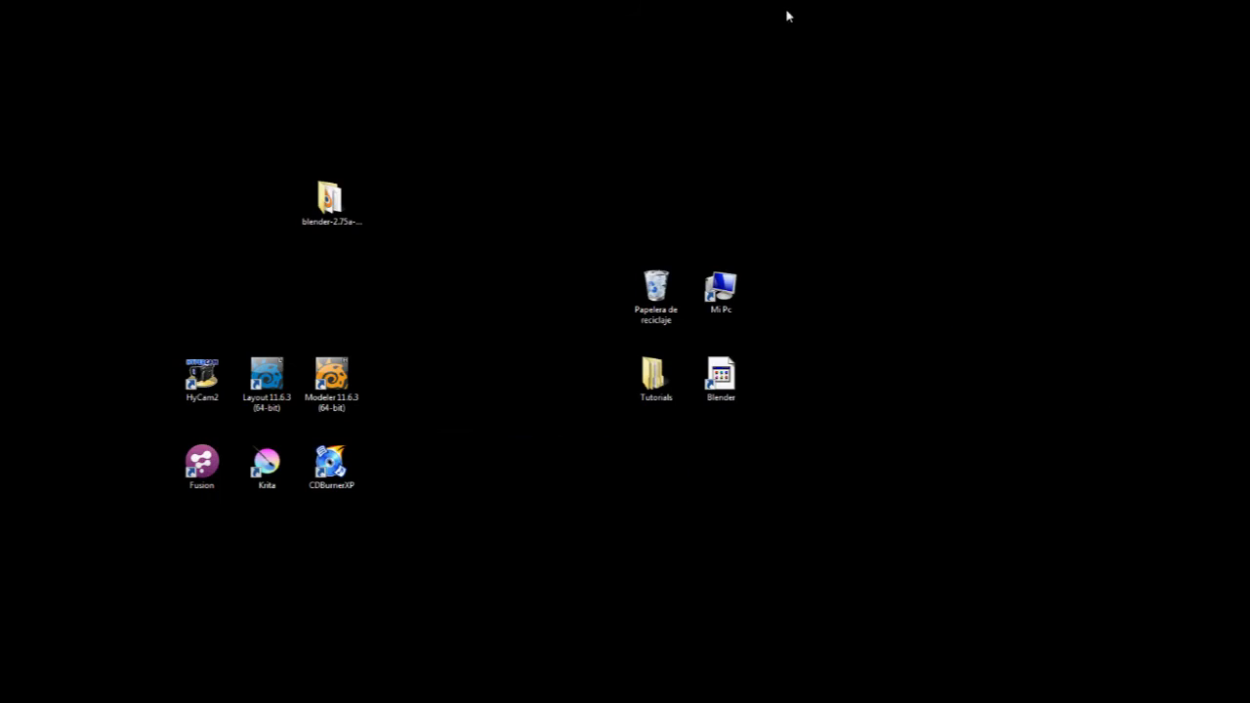
{"action": "double_click", "coordinate": [328, 216]}
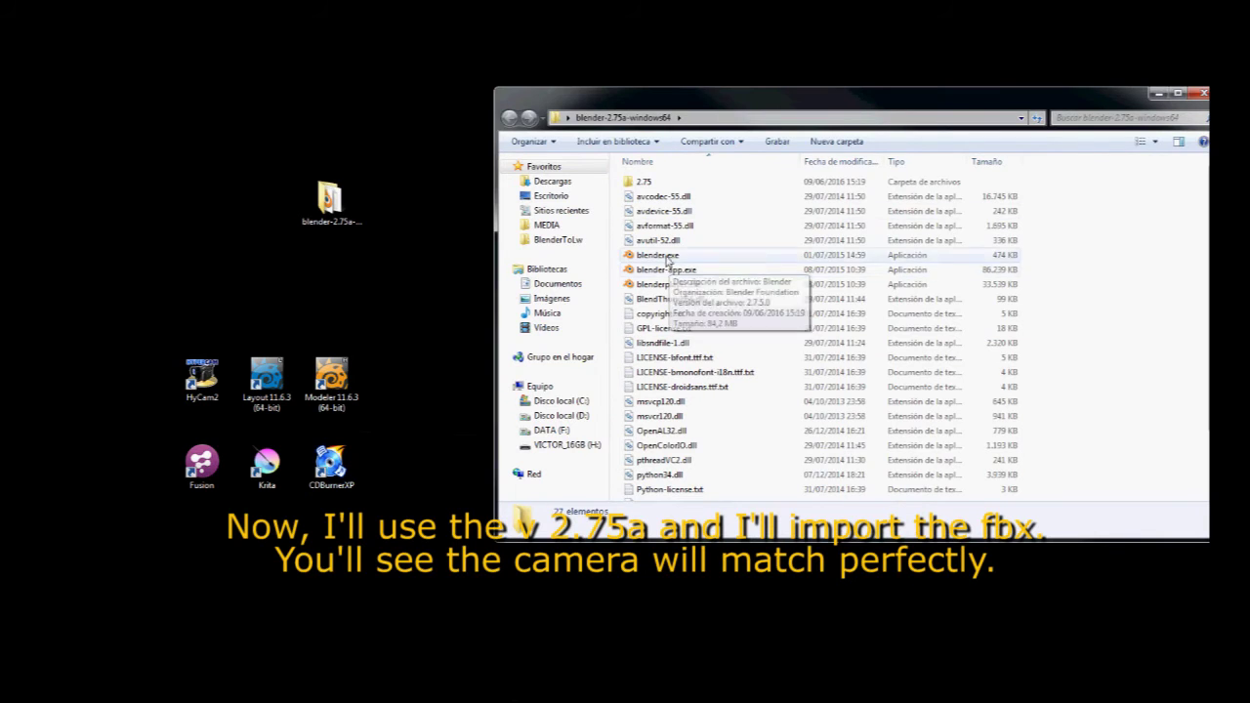
{"action": "double_click", "coordinate": [662, 256]}
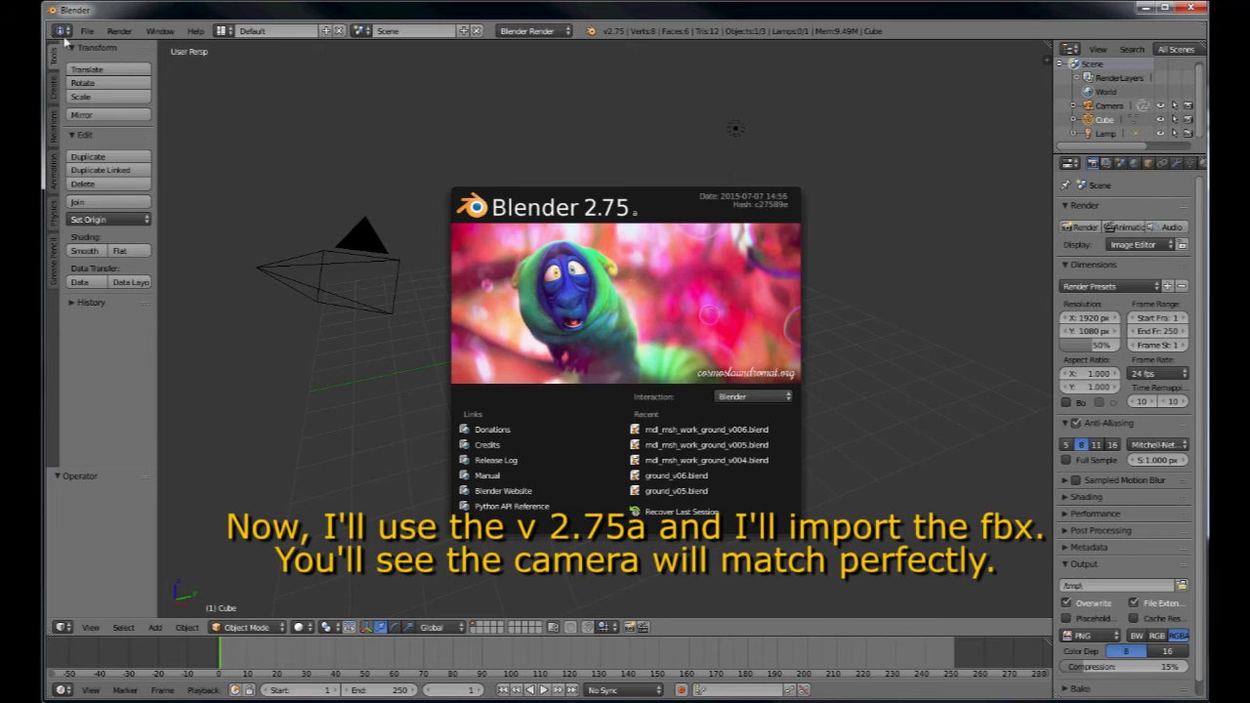
Step: Delete the default cube and camera from the Blender 2.75a scene
{"action": "left_click", "coordinate": [670, 284]}
{"action": "key", "text": "Delete"}
{"action": "right_click", "coordinate": [323, 280]}
{"action": "key", "text": "Delete"}
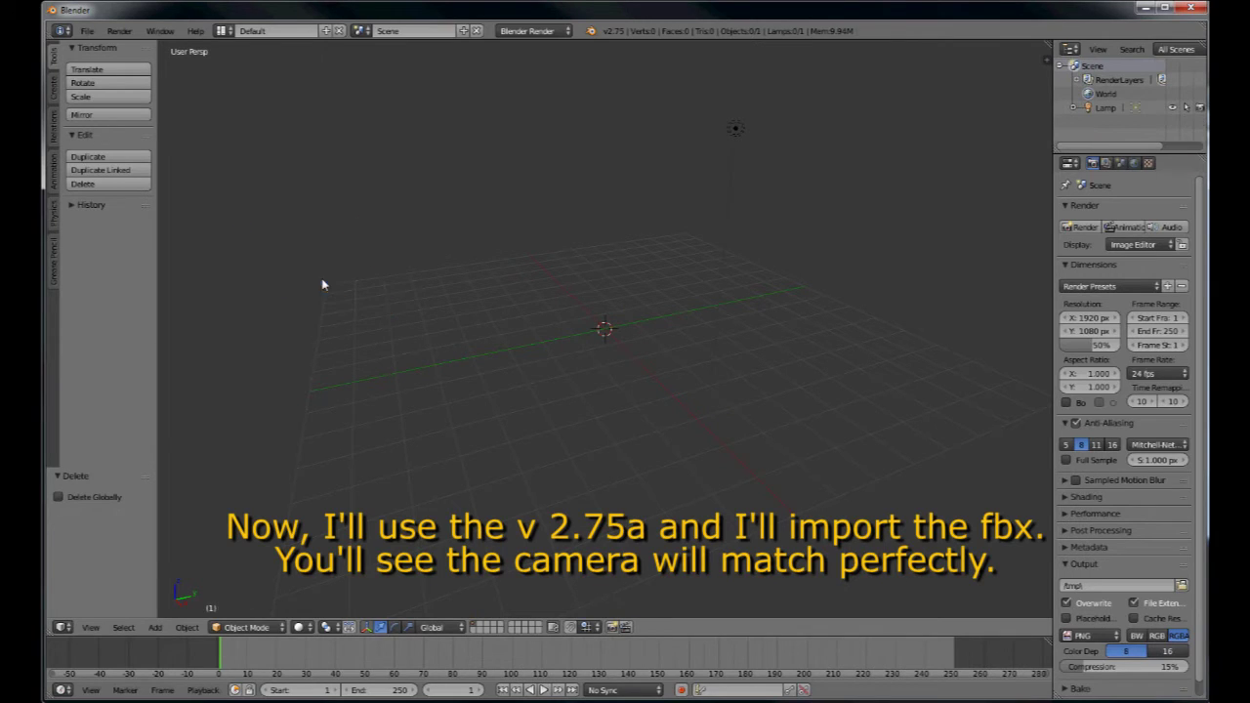
Step: Import the exported FBX from the desktop's Tutorials, BlenderToLw, Test_2, Scenes folder into Blender 2.75a
{"action": "left_click", "coordinate": [87, 32]}
{"action": "mouse_move", "coordinate": [121, 283]}
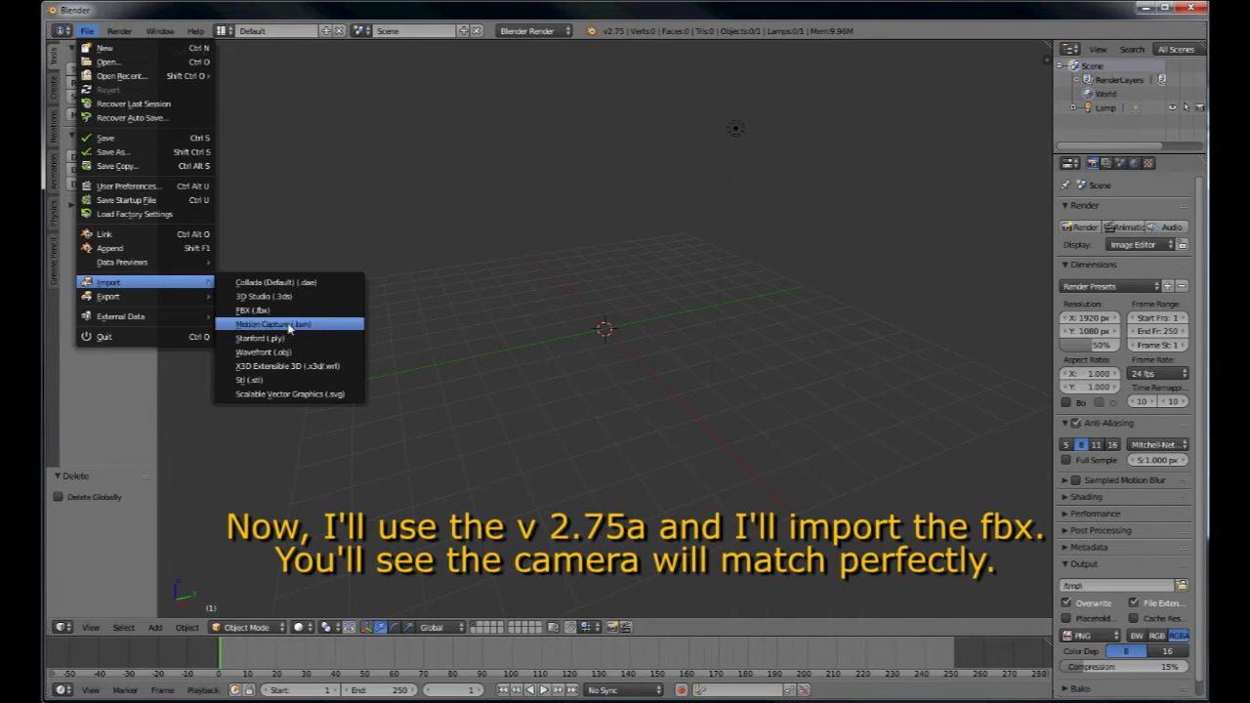
{"action": "left_click", "coordinate": [256, 310]}
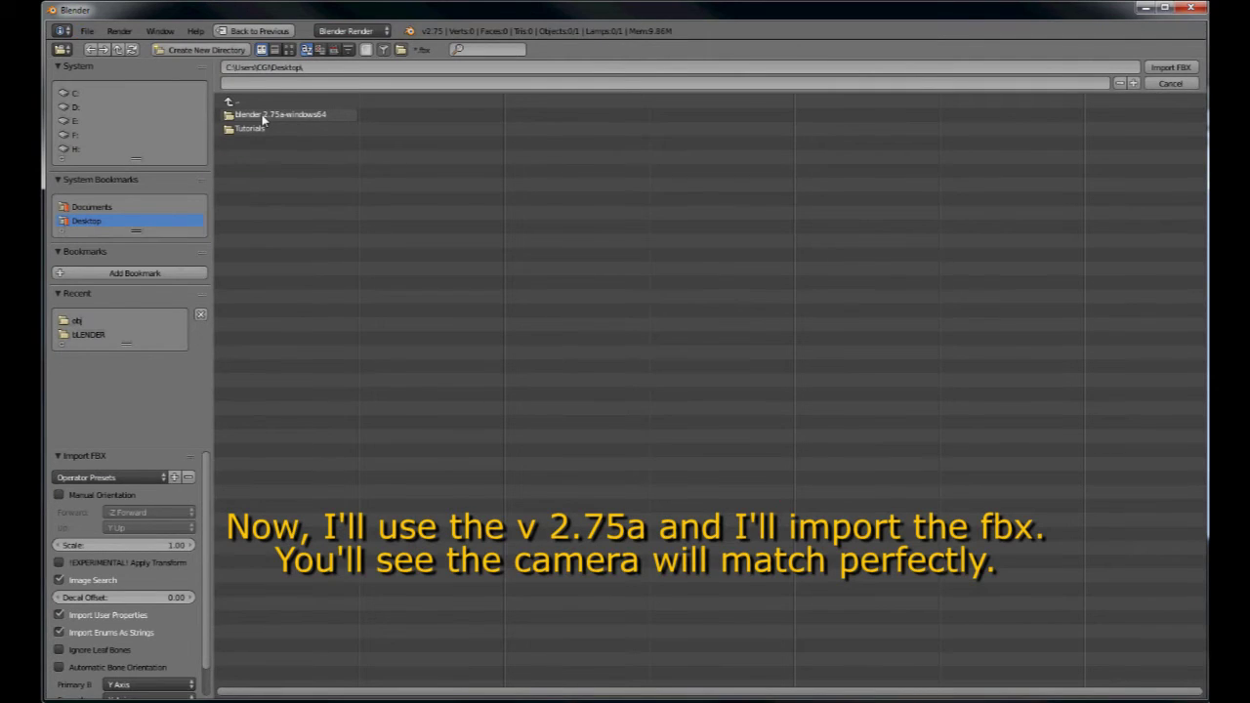
{"action": "left_click", "coordinate": [262, 115]}
{"action": "left_click", "coordinate": [262, 116]}
{"action": "left_click", "coordinate": [87, 221]}
{"action": "left_click", "coordinate": [260, 128]}
{"action": "left_click", "coordinate": [259, 117]}
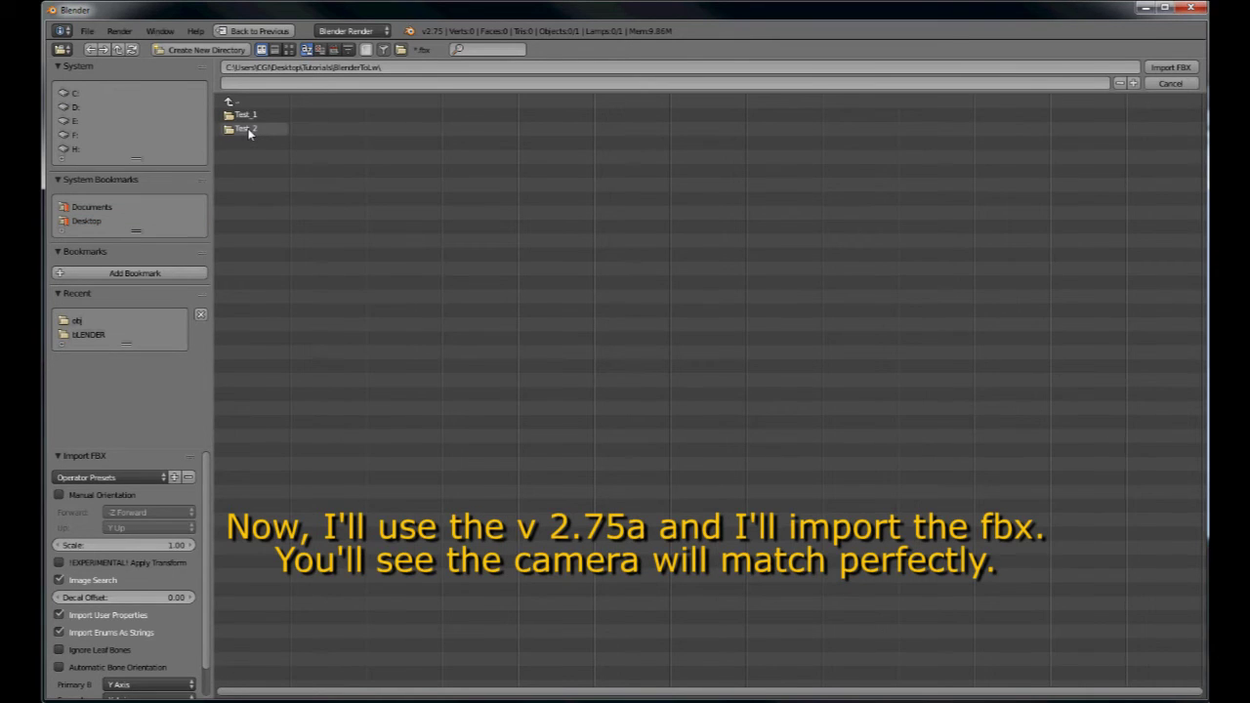
{"action": "left_click", "coordinate": [249, 130]}
{"action": "left_click", "coordinate": [248, 143]}
{"action": "double_click", "coordinate": [246, 158]}
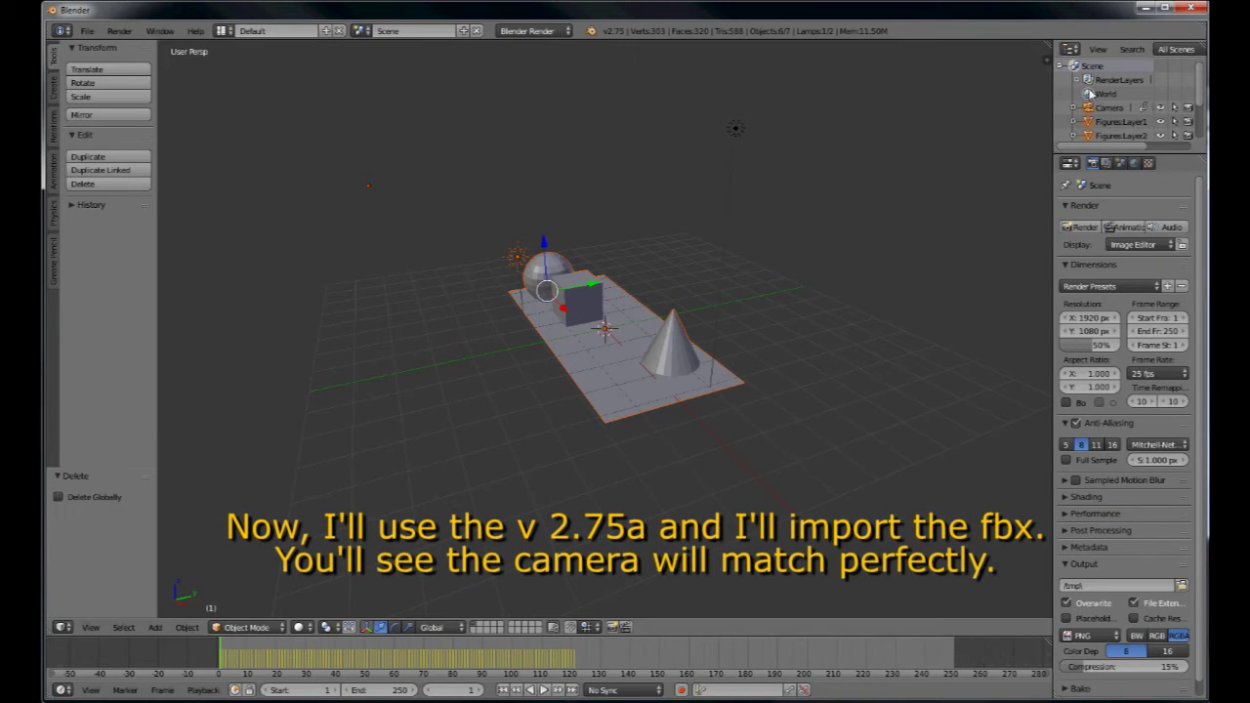
Step: Review the imported objects in the outliner, select the camera and examine its orientation toward the figures
{"action": "scroll", "coordinate": [1182, 106], "scroll_direction": "down", "scroll_amount": 3}
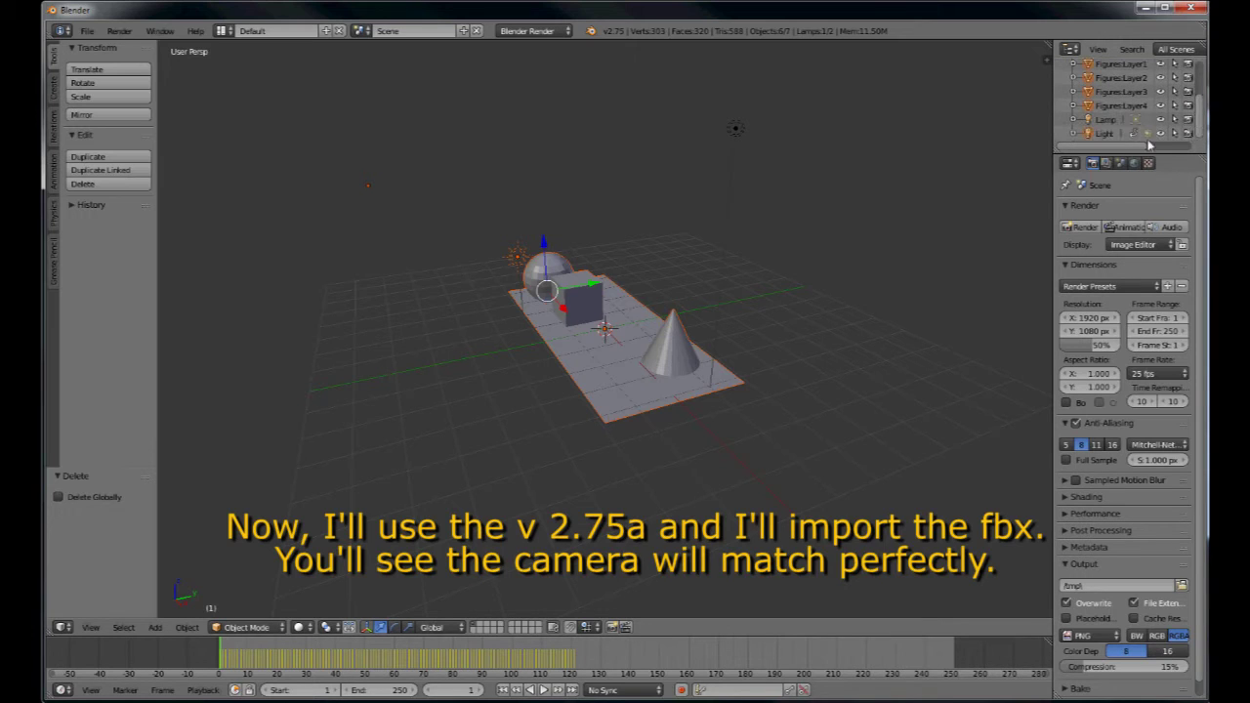
{"action": "scroll", "coordinate": [1106, 118], "scroll_direction": "up", "scroll_amount": 3}
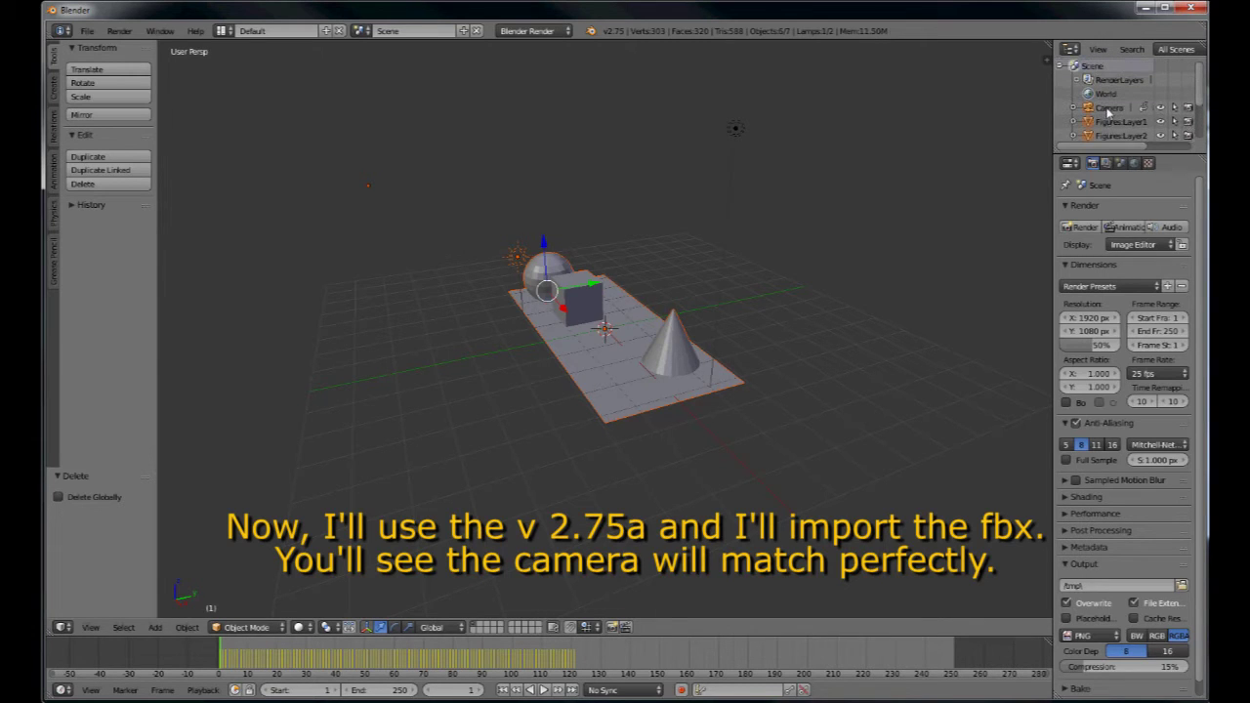
{"action": "left_click", "coordinate": [1107, 110]}
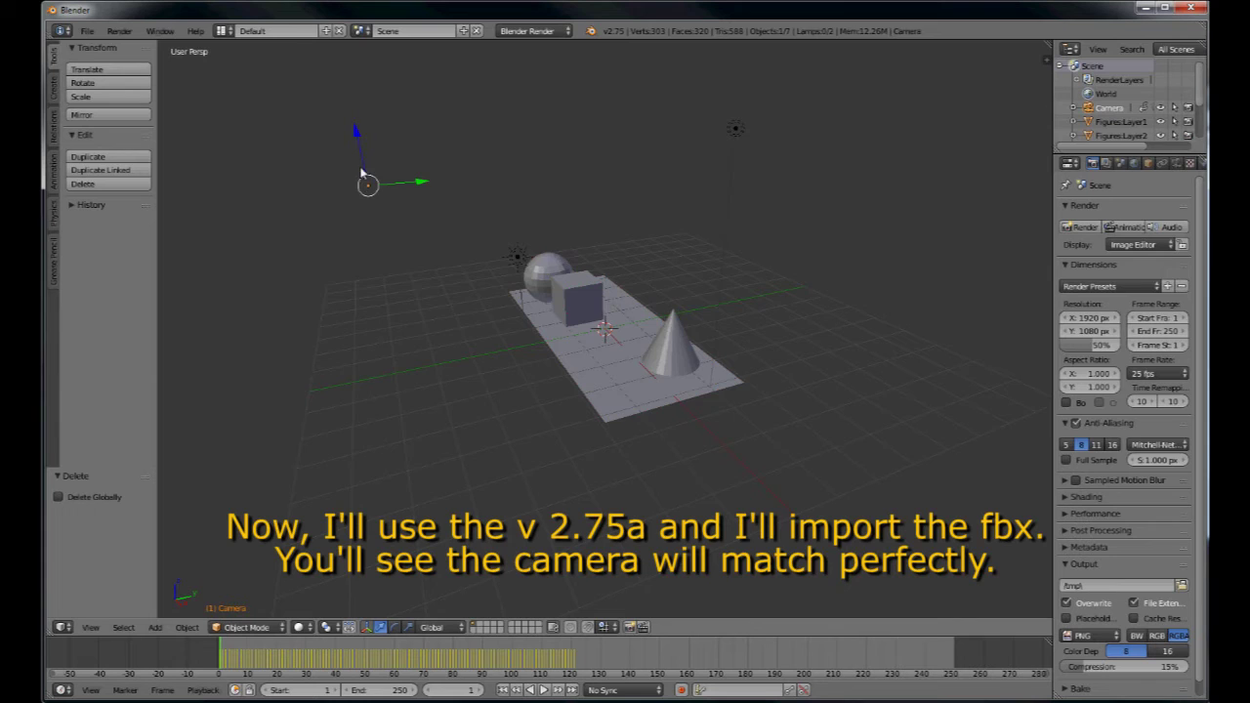
{"action": "middle_click_drag", "start_coordinate": [363, 174], "coordinate": [388, 183]}
{"action": "key", "text": "KP_Decimal"}
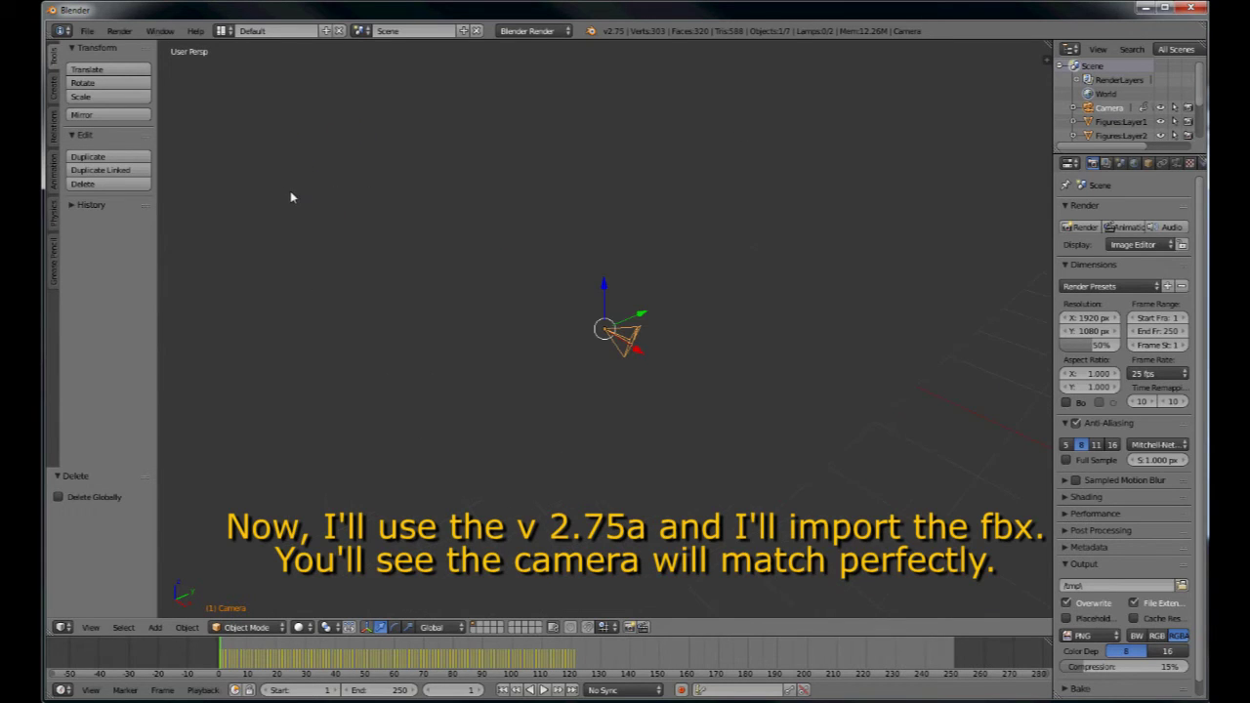
{"action": "middle_click_drag", "start_coordinate": [487, 278], "coordinate": [628, 276]}
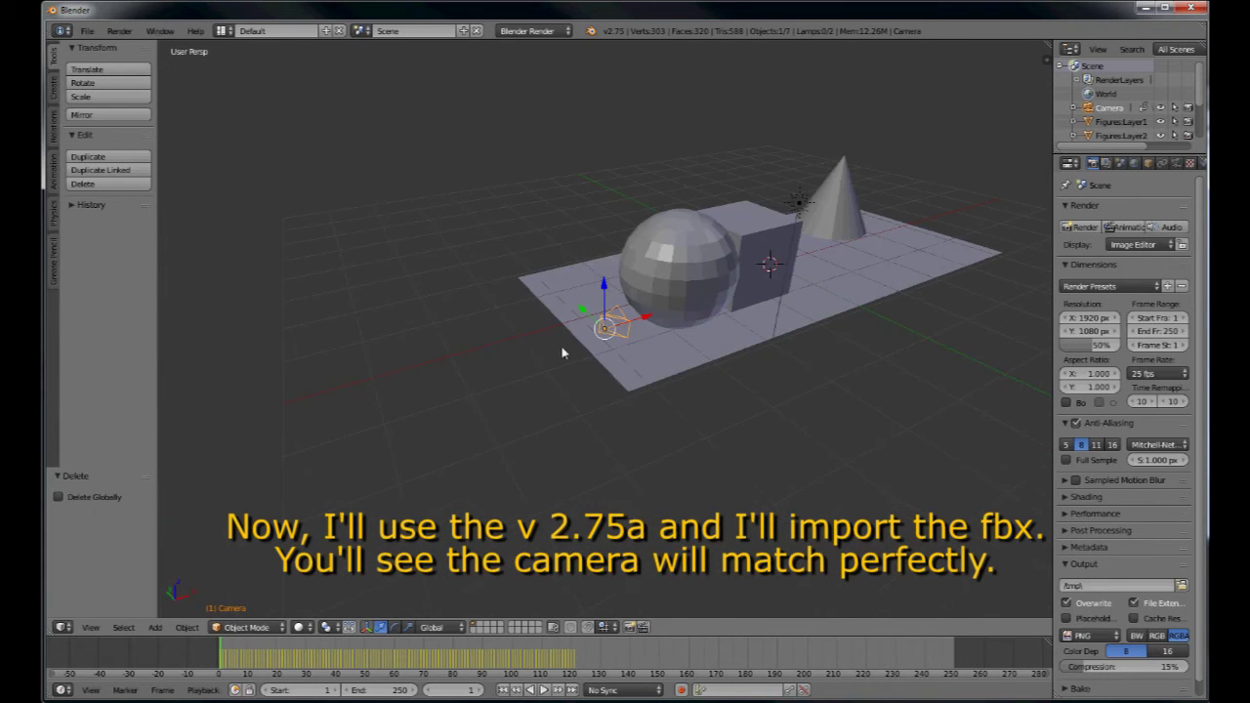
Step: Scrub the timeline to frame 63 and to frame 110 to review the imported camera's motion
{"action": "left_click_drag", "start_coordinate": [225, 654], "coordinate": [403, 645]}
{"action": "scroll", "coordinate": [569, 466], "scroll_direction": "down", "scroll_amount": 5}
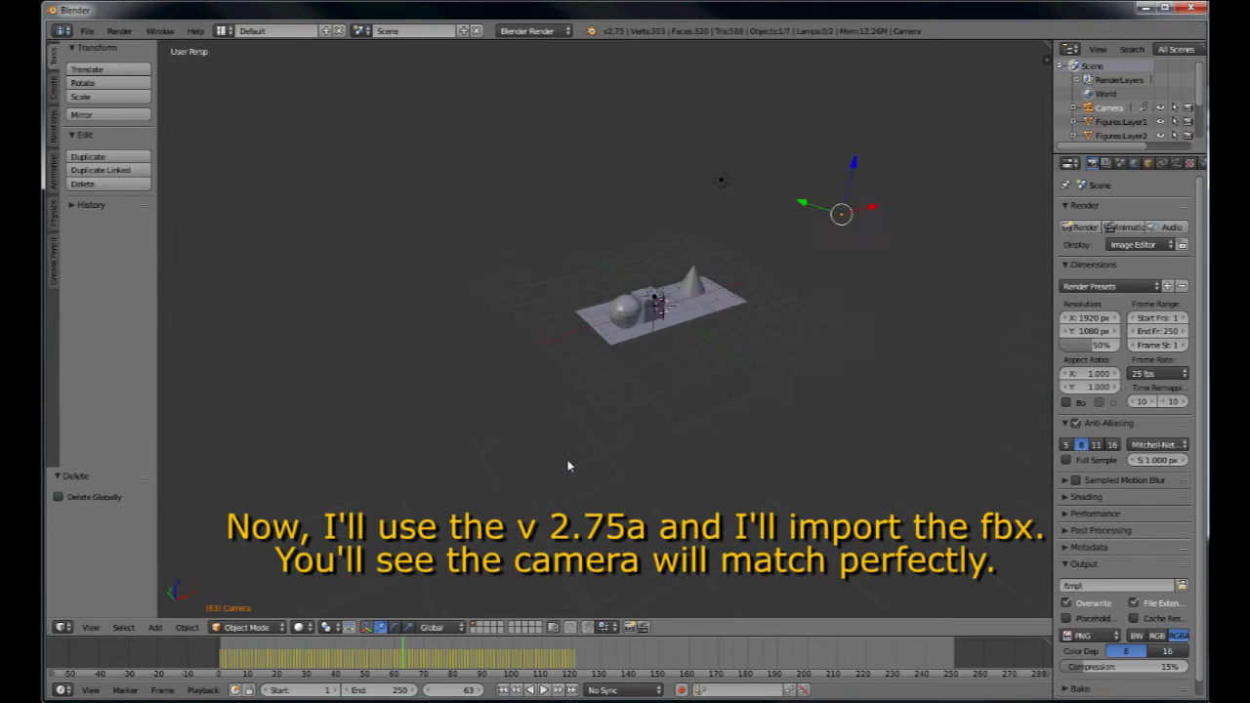
{"action": "scroll", "coordinate": [569, 466], "scroll_direction": "up", "scroll_amount": 2}
{"action": "scroll", "coordinate": [430, 609], "scroll_direction": "down", "scroll_amount": 4}
{"action": "left_click_drag", "start_coordinate": [229, 664], "coordinate": [543, 652]}
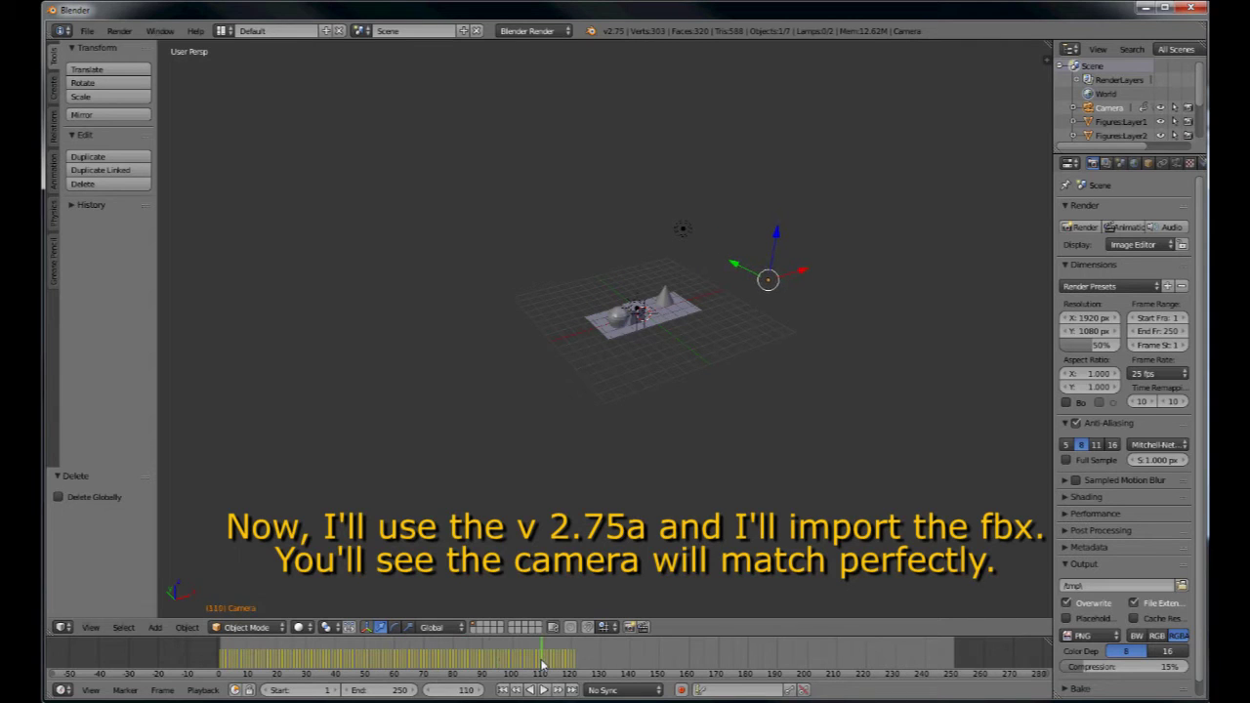
Step: Look through the imported camera and set its clipping end to 45 so the figures come within range
{"action": "key", "text": "KP_0"}
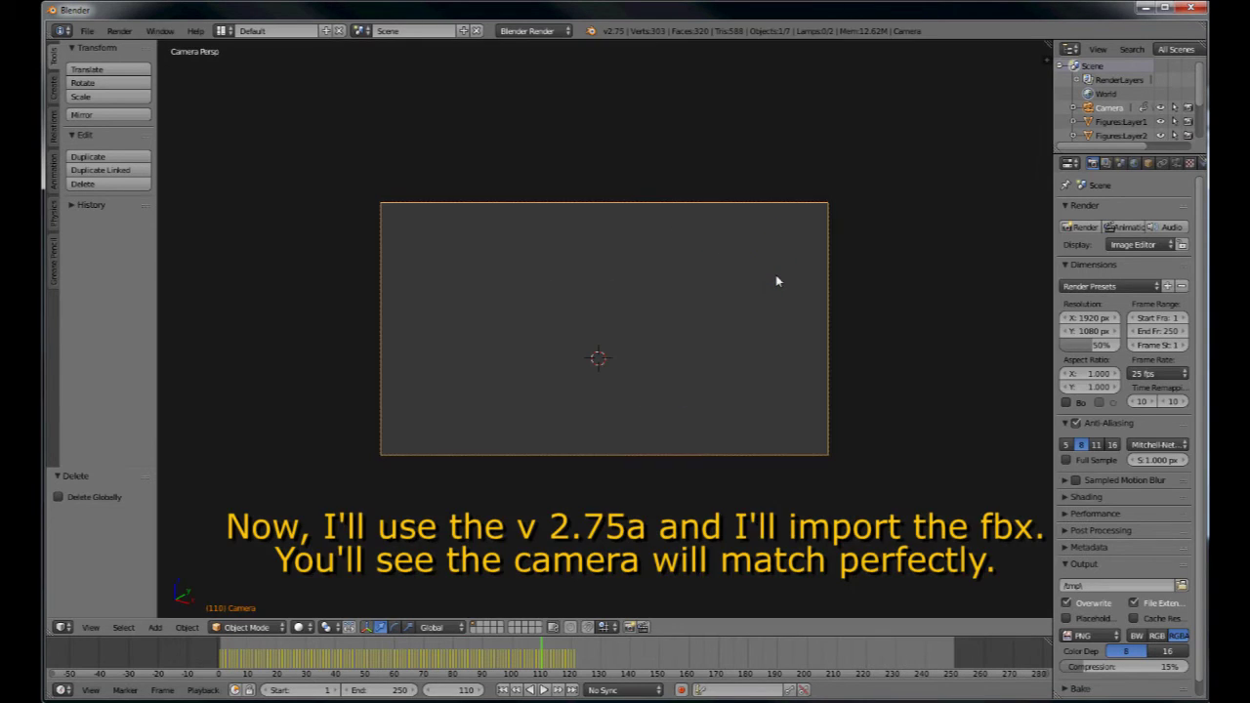
{"action": "left_click", "coordinate": [1177, 163]}
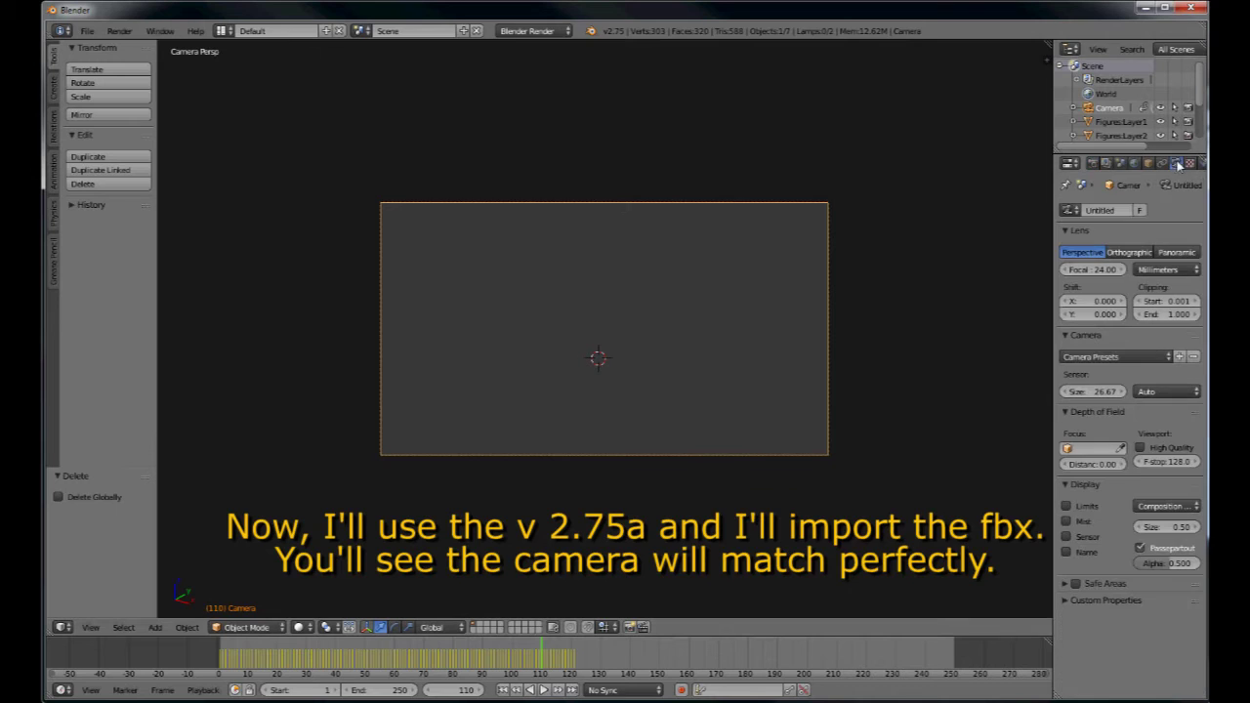
{"action": "left_click_drag", "start_coordinate": [1177, 318], "coordinate": [1209, 319]}
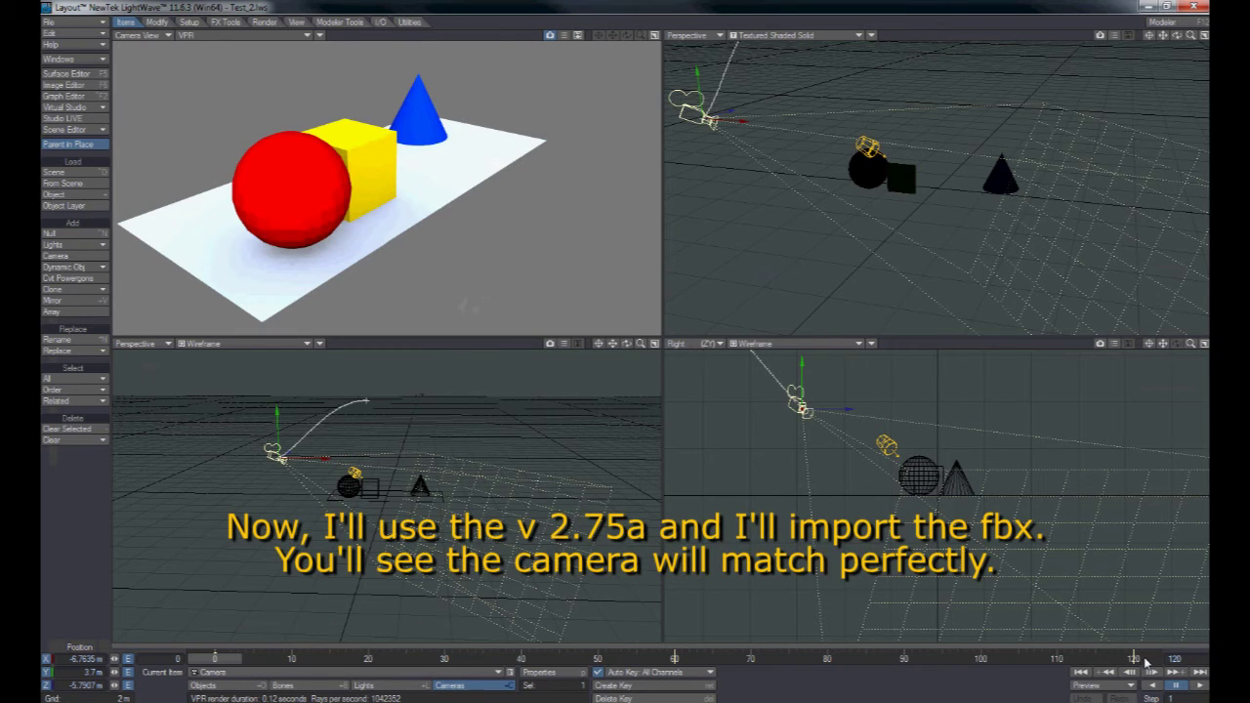
Step: Compare the camera views side by side, with LightWave Layout at frame 120 and Blender at frame 121
{"action": "left_click", "coordinate": [1135, 659]}
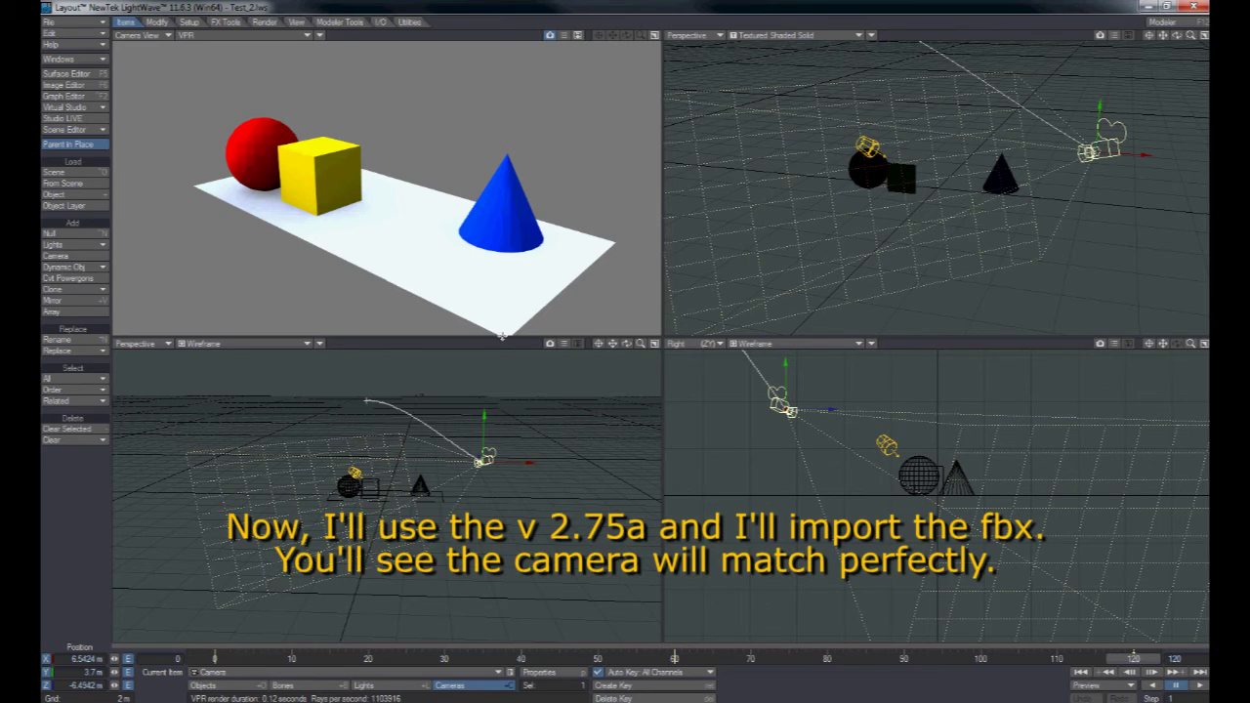
{"action": "left_click_drag", "start_coordinate": [335, 18], "coordinate": [1240, 132]}
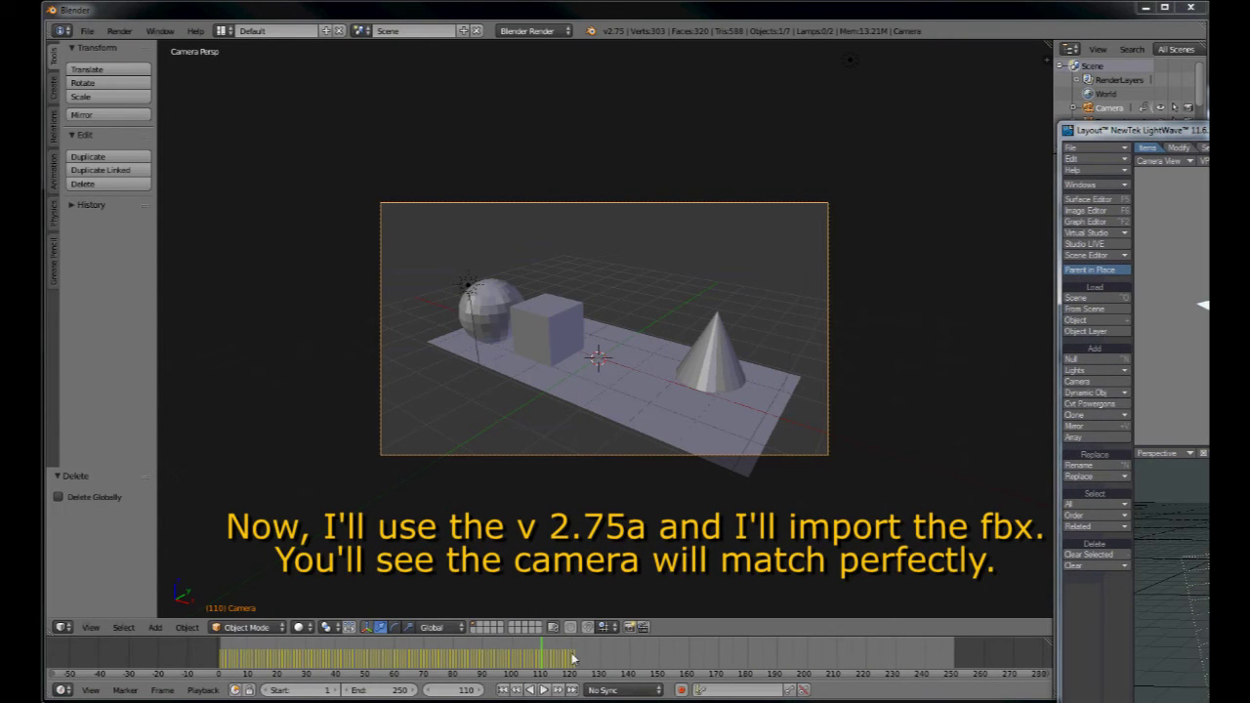
{"action": "left_click", "coordinate": [573, 660]}
{"action": "left_click", "coordinate": [577, 657]}
{"action": "middle_click_drag", "start_coordinate": [732, 384], "coordinate": [756, 375]}
{"action": "key", "text": "KP_0"}
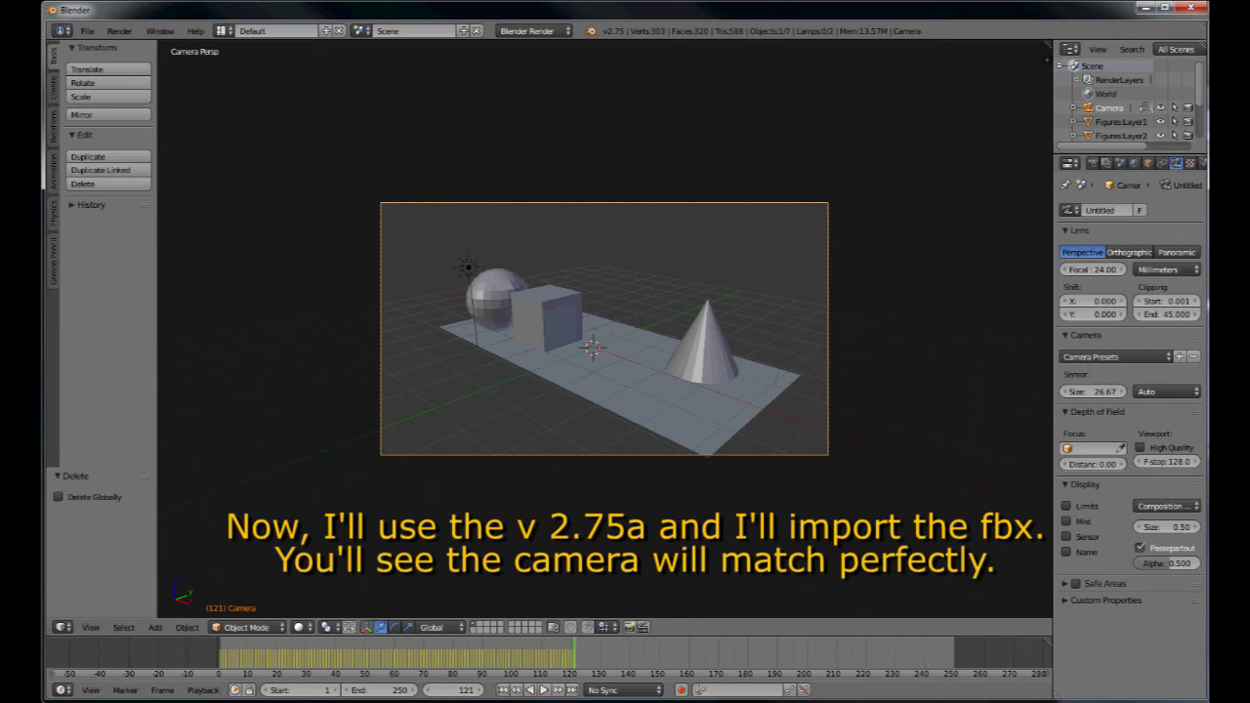
{"action": "key", "text": "alt+Tab"}
{"action": "left_click_drag", "start_coordinate": [1249, 104], "coordinate": [1053, 84]}
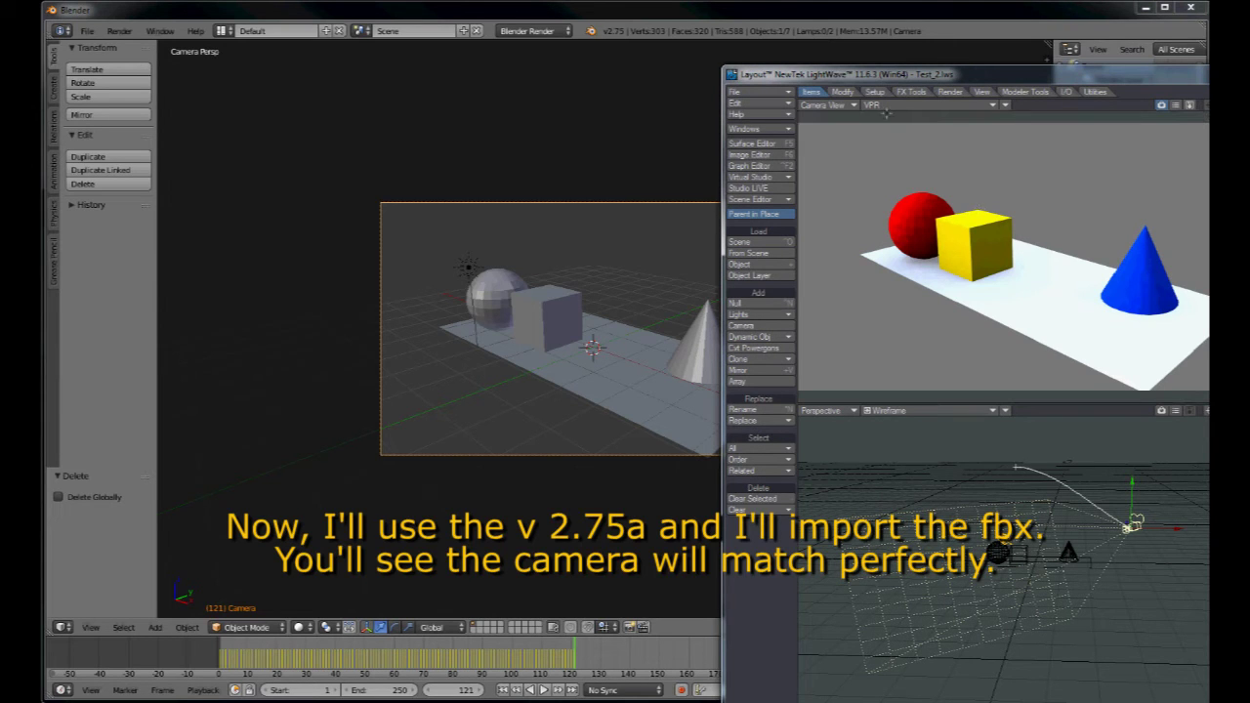
{"action": "mouse_move", "coordinate": [898, 84]}
{"action": "left_mouse_down"}
{"action": "mouse_move", "coordinate": [948, 96]}
{"action": "mouse_move", "coordinate": [853, 109]}
{"action": "mouse_move", "coordinate": [901, 107]}
{"action": "left_mouse_up"}
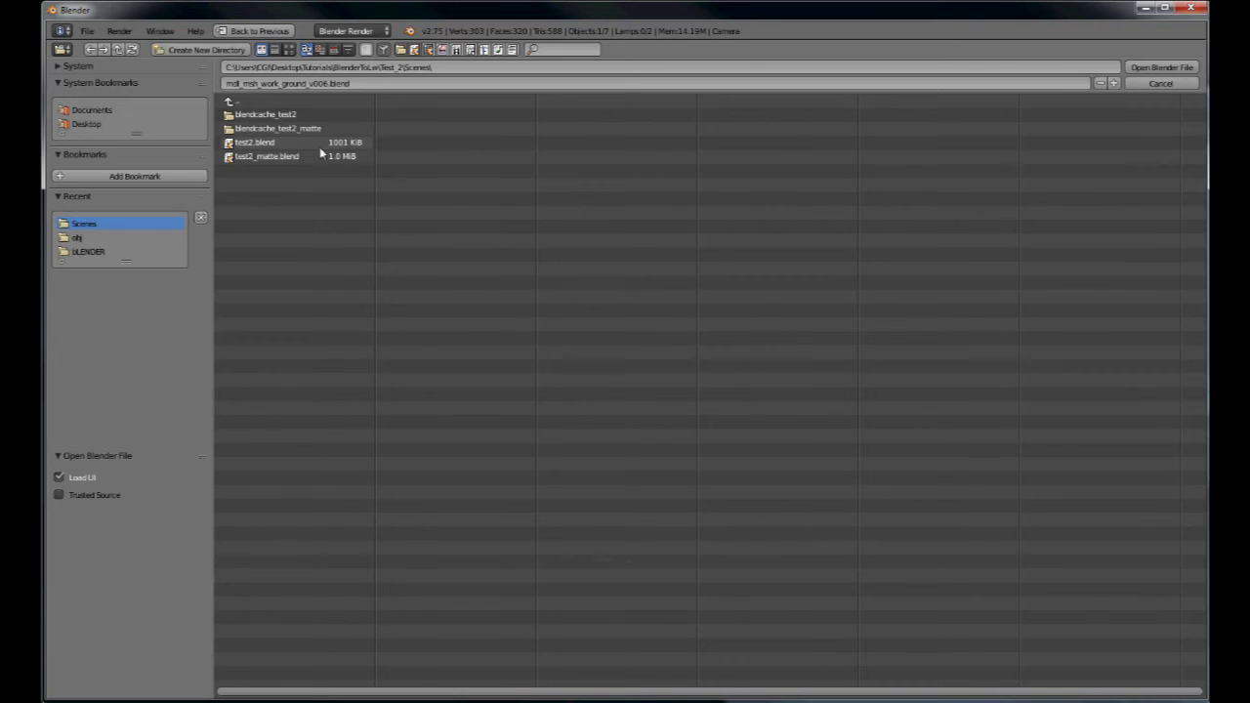
Step: Open test2_matte.blend from the Test_2 Scenes folder in Blender
{"action": "left_click", "coordinate": [261, 158]}
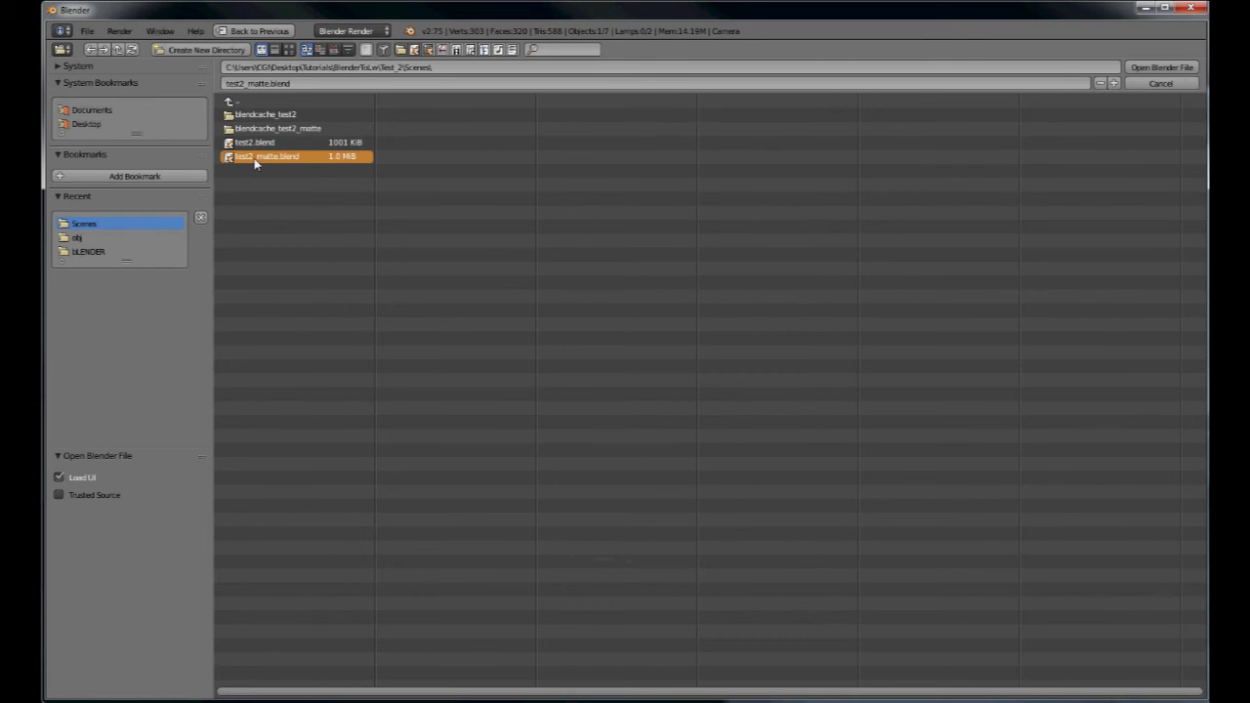
{"action": "double_click", "coordinate": [259, 159]}
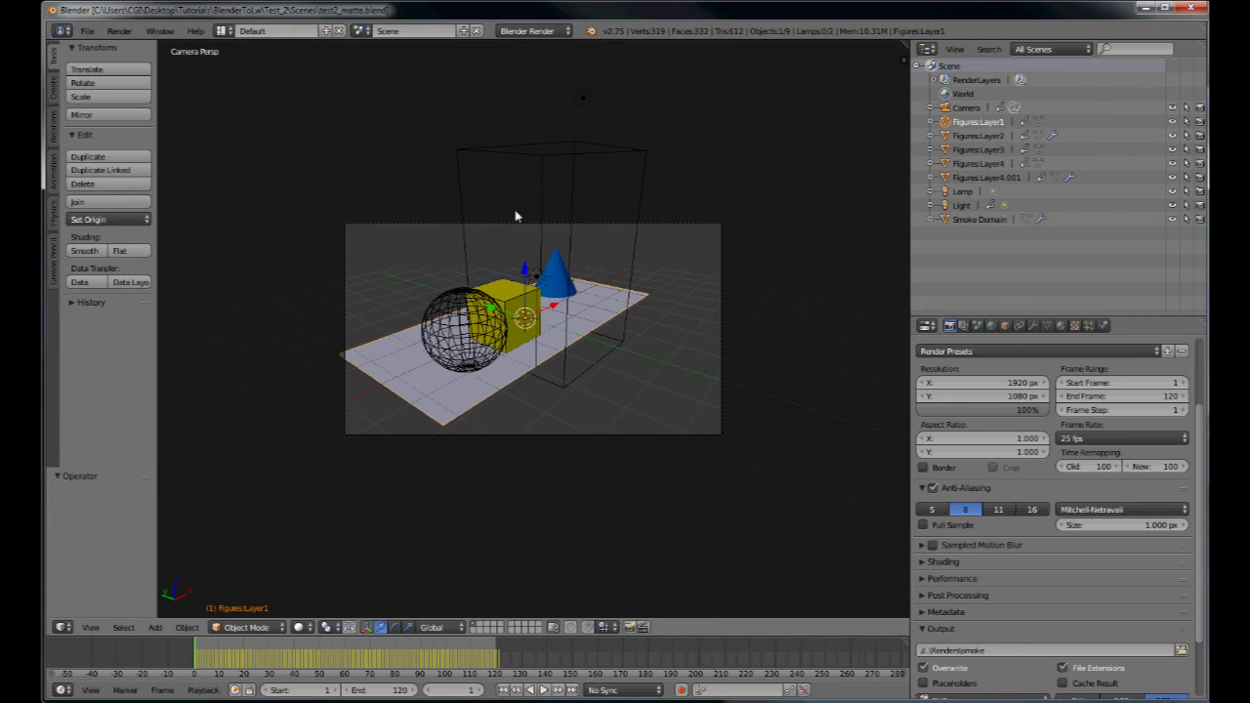
Step: Compare the opened scene with LightWave, select the smoke domain and play the animation to review the smoke through the camera
{"action": "key", "text": "alt+Tab"}
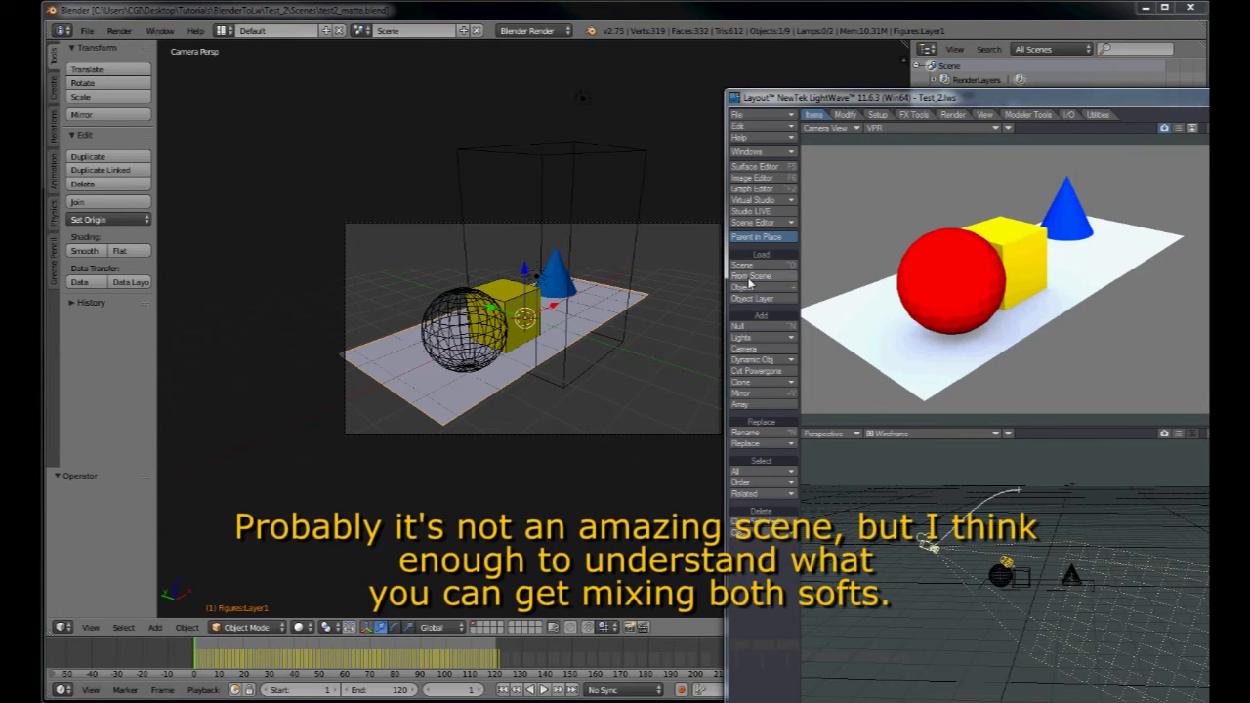
{"action": "right_click", "coordinate": [464, 246]}
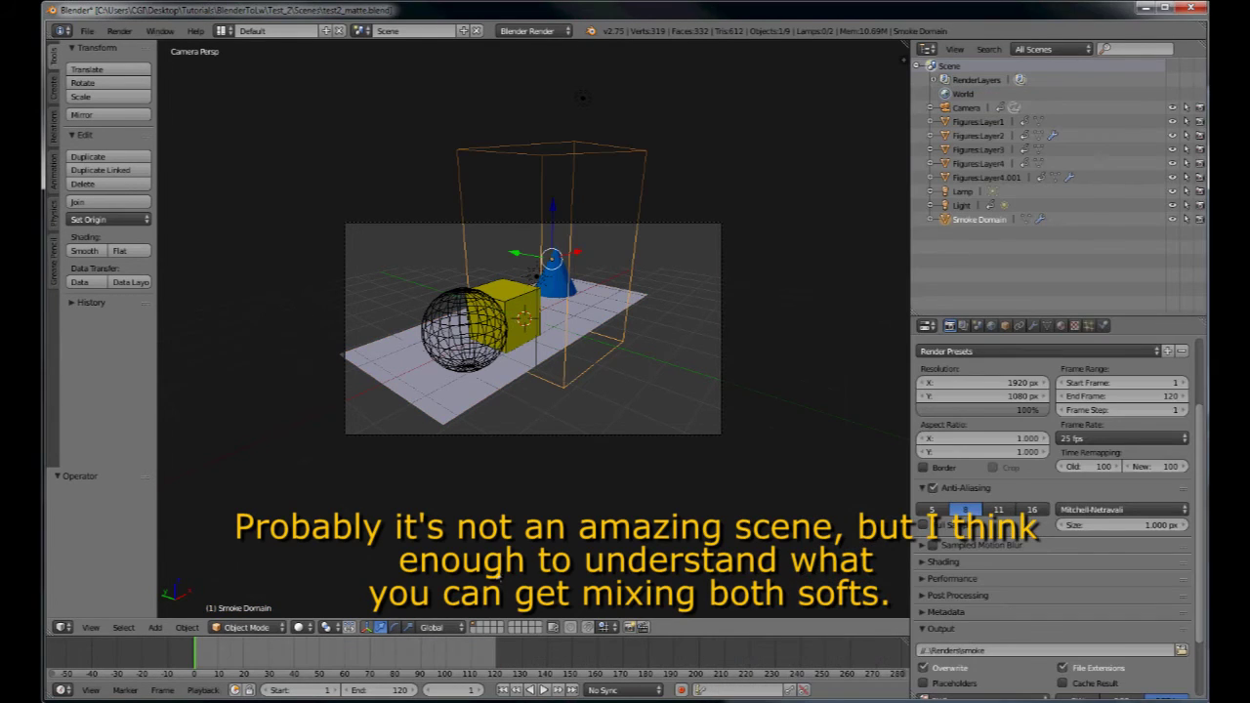
{"action": "left_click", "coordinate": [545, 690]}
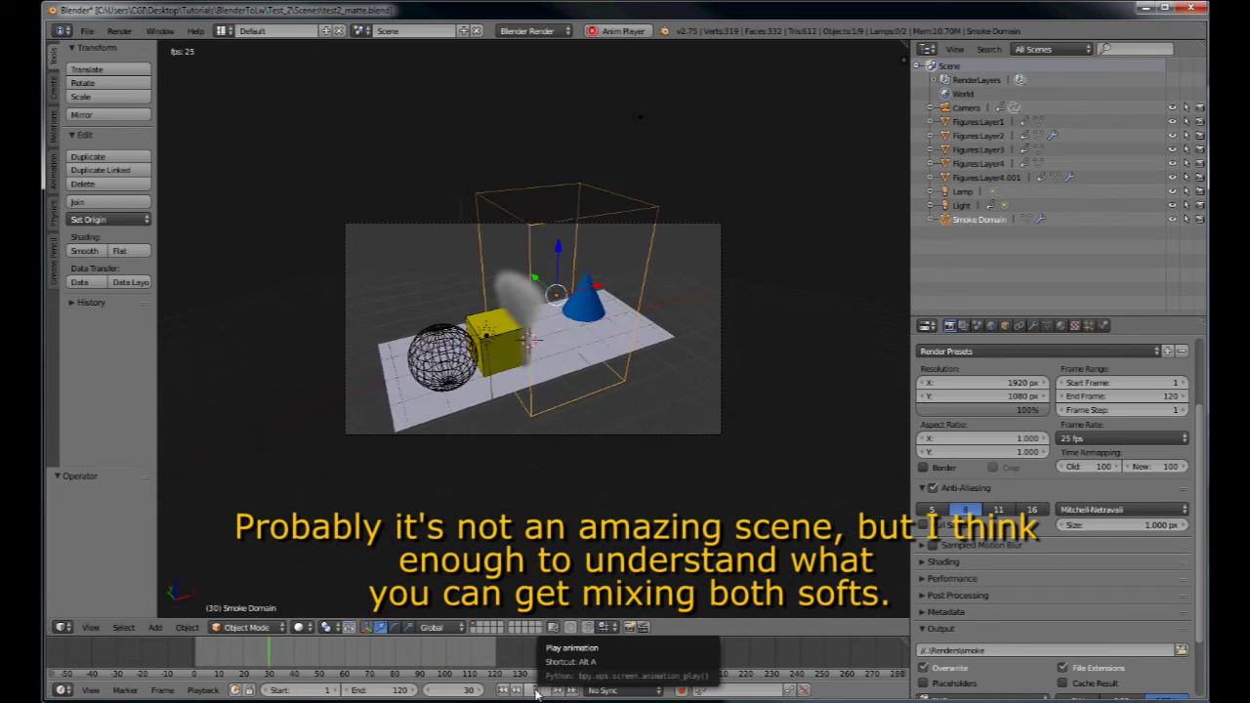
{"action": "left_click", "coordinate": [536, 691]}
{"action": "scroll", "coordinate": [509, 422], "scroll_direction": "up", "scroll_amount": 3}
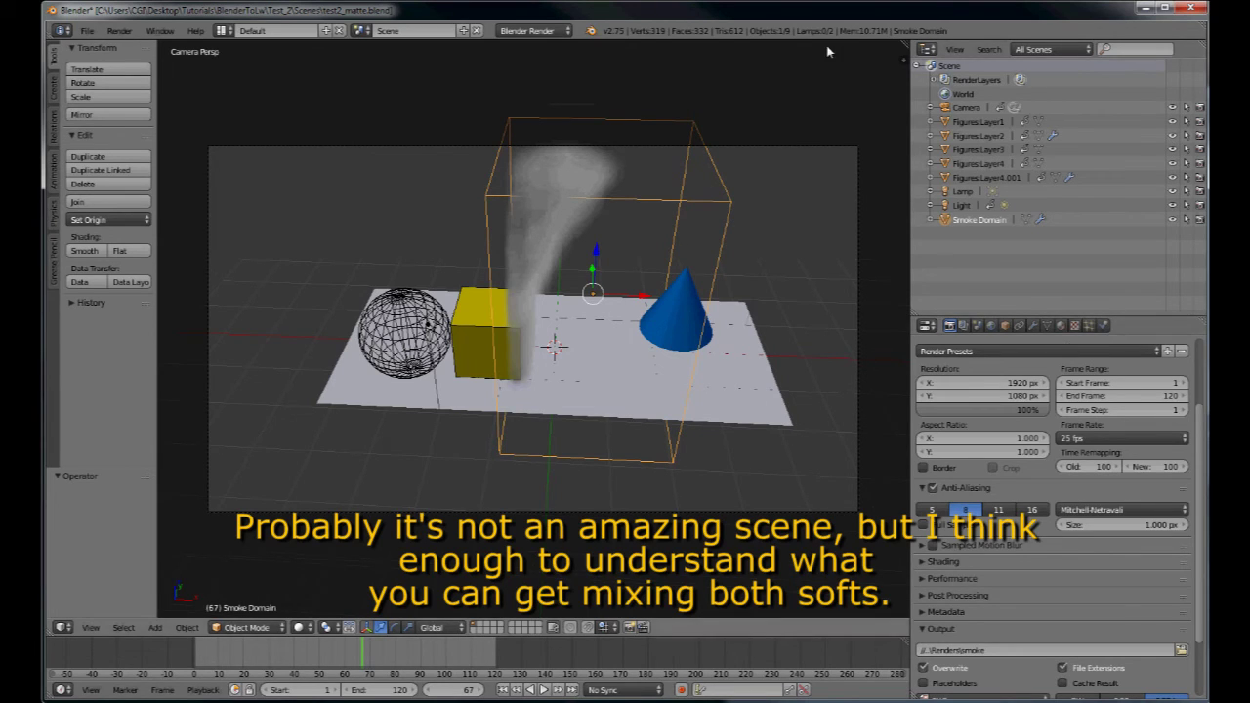
{"action": "middle_click_drag", "start_coordinate": [480, 245], "coordinate": [469, 196]}
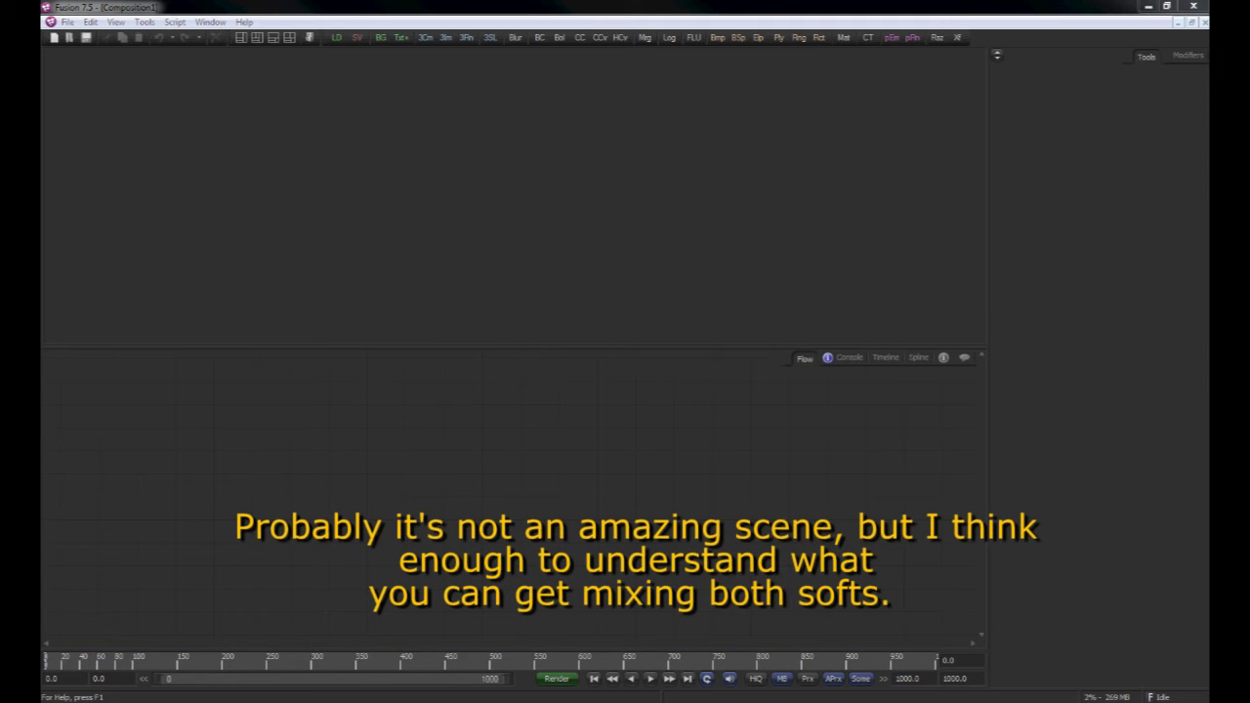
Step: Load the Test_2_rgb PNG sequence from the LW_render folder into the Fusion flow and view it fitted to the viewer
{"action": "left_click_drag", "start_coordinate": [1207, 256], "coordinate": [958, 244]}
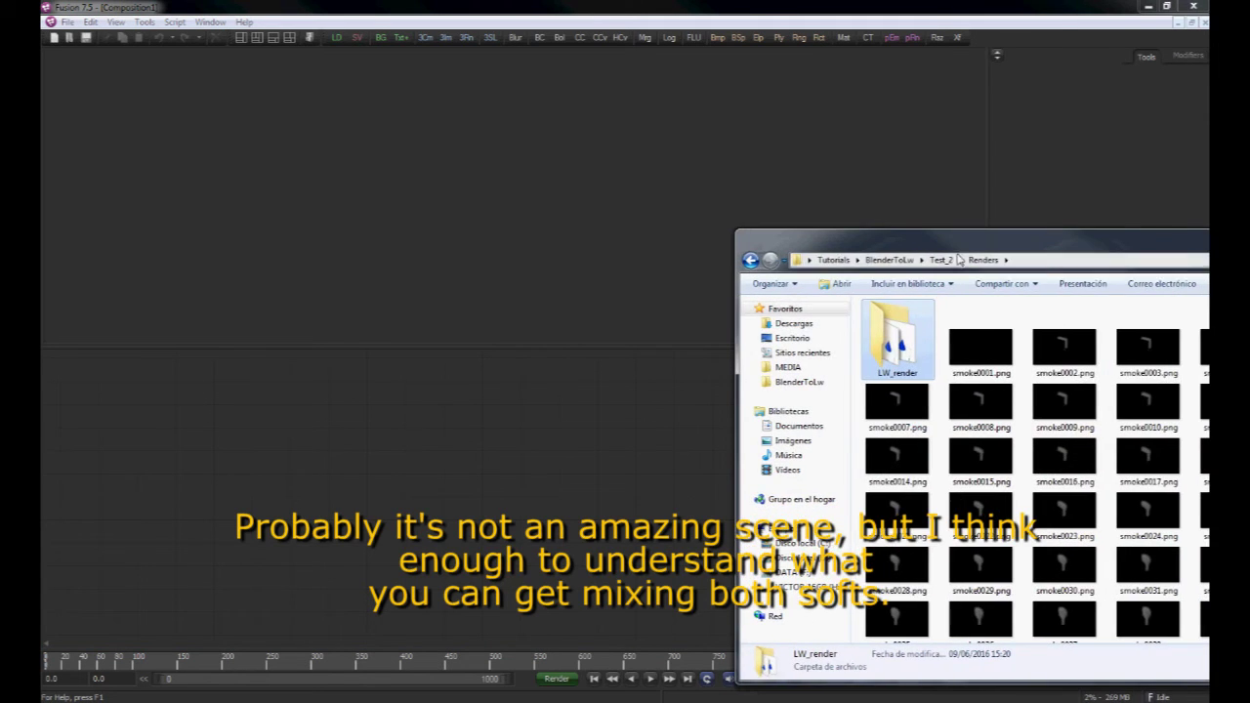
{"action": "double_click", "coordinate": [900, 360]}
{"action": "left_click_drag", "start_coordinate": [897, 330], "coordinate": [327, 556]}
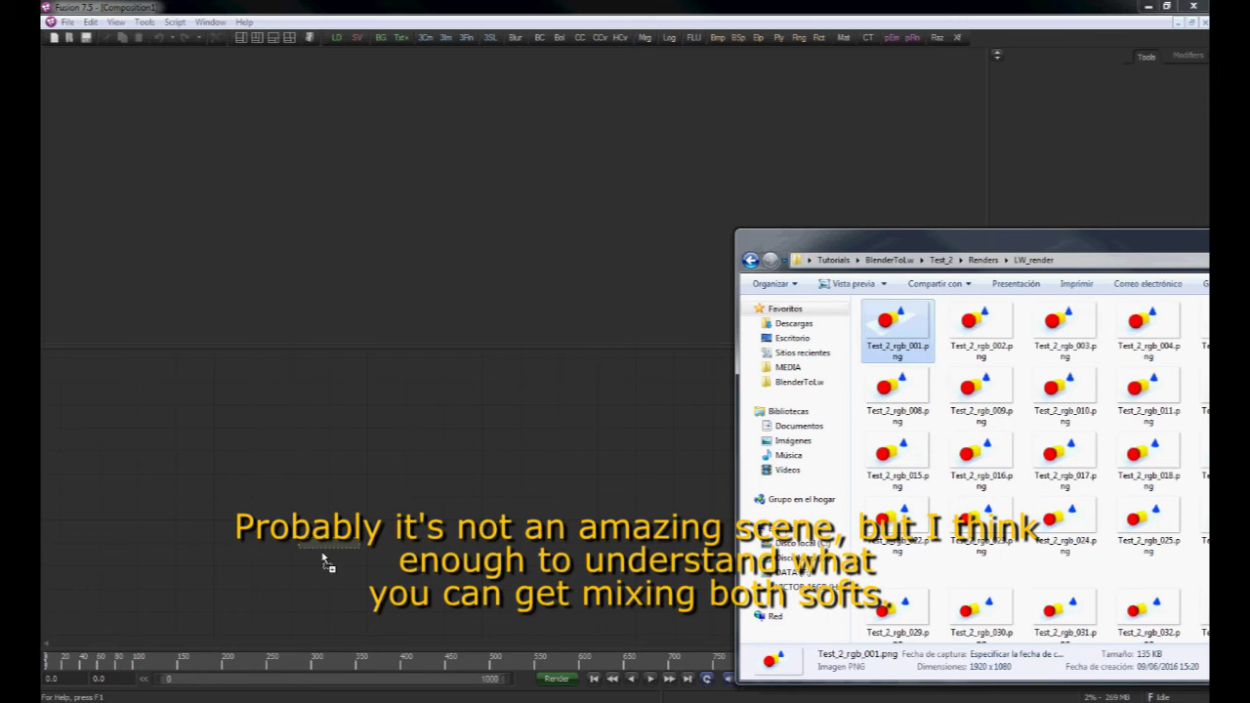
{"action": "left_click", "coordinate": [327, 558]}
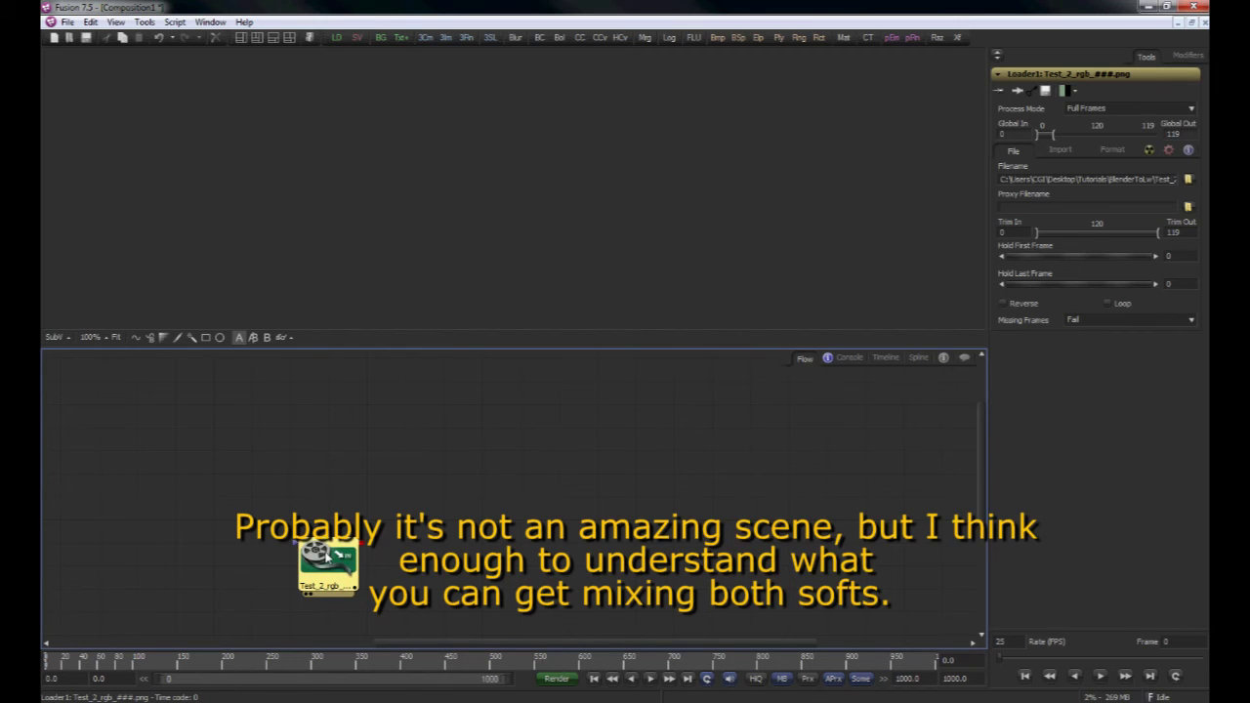
{"action": "key", "text": "1"}
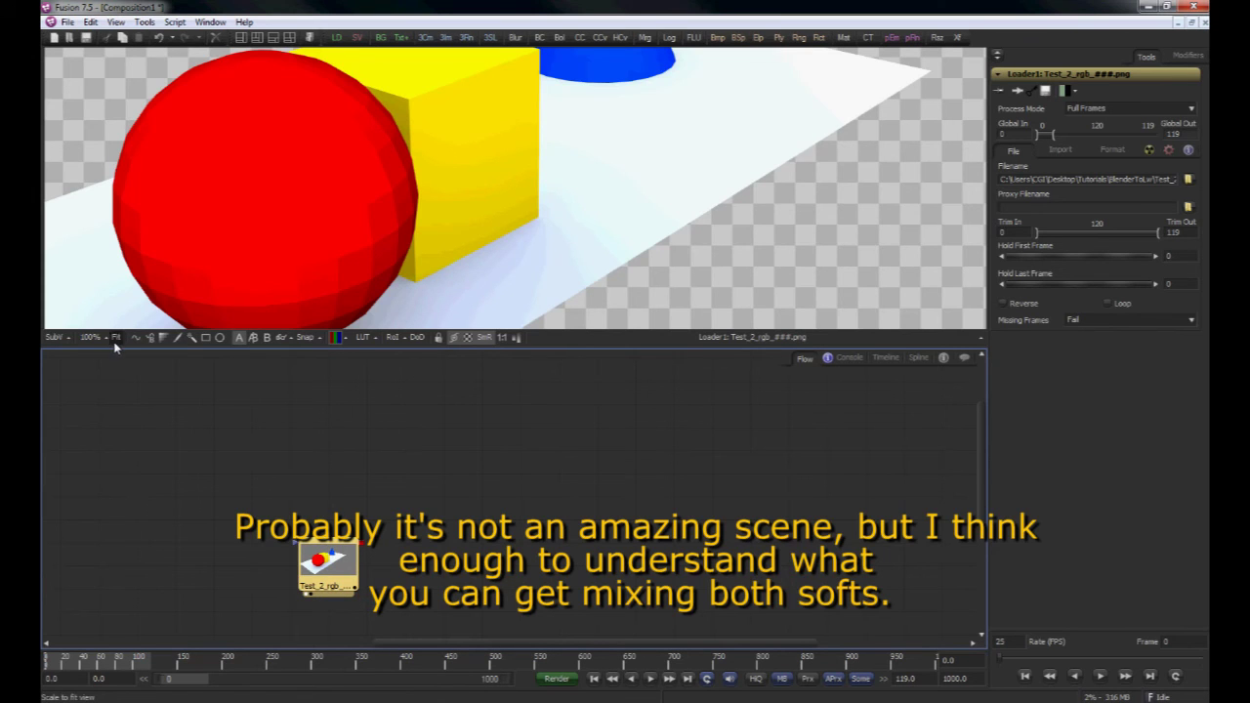
{"action": "left_click", "coordinate": [115, 337]}
Step: Load the smoke PNG sequence from the Renders folder into the flow above the Test_2_rgb loader and view it
{"action": "key", "text": "alt+Tab"}
{"action": "left_click_drag", "start_coordinate": [1026, 232], "coordinate": [988, 230]}
{"action": "left_click", "coordinate": [712, 247]}
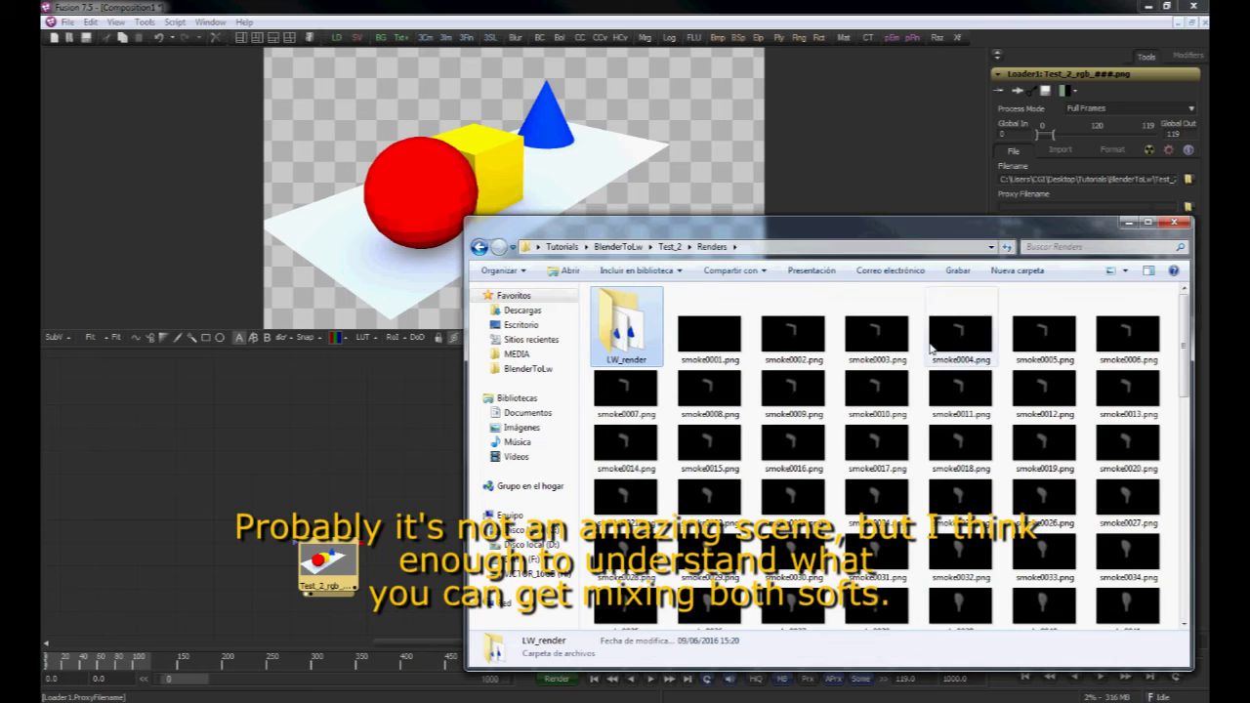
{"action": "left_click_drag", "start_coordinate": [1184, 329], "coordinate": [1184, 303]}
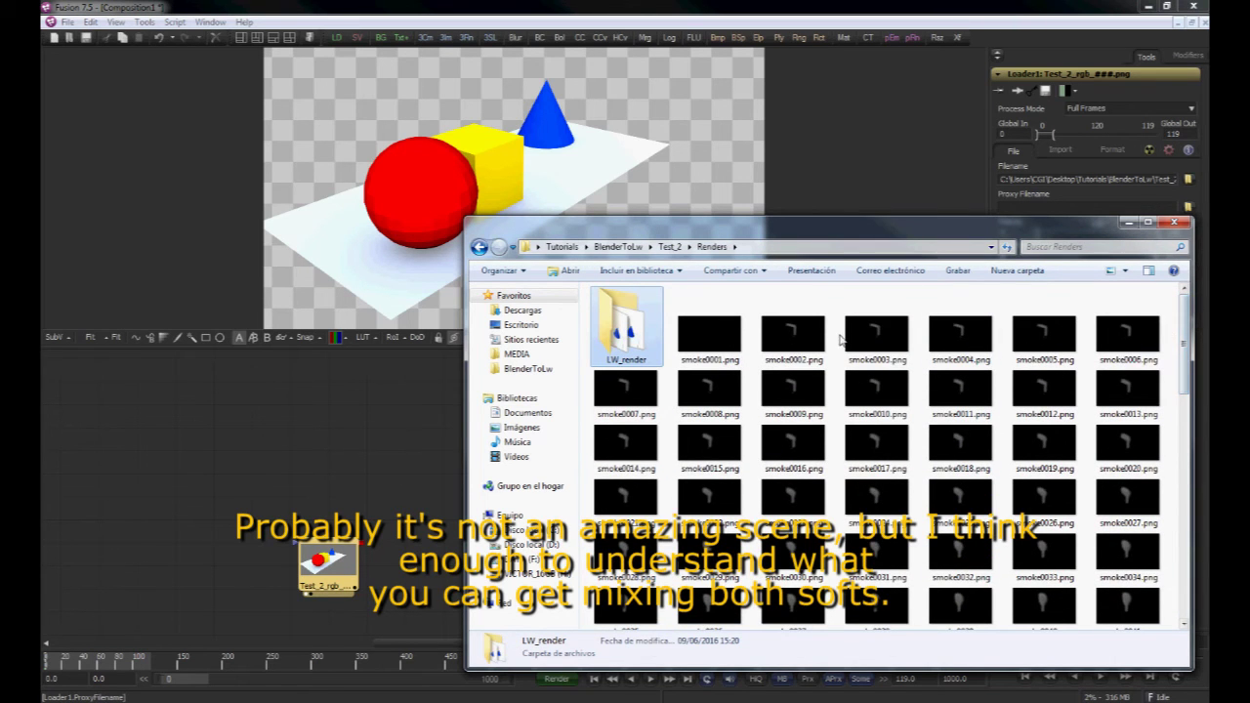
{"action": "left_click", "coordinate": [725, 338]}
{"action": "left_click_drag", "start_coordinate": [725, 339], "coordinate": [335, 459]}
{"action": "left_click", "coordinate": [335, 461]}
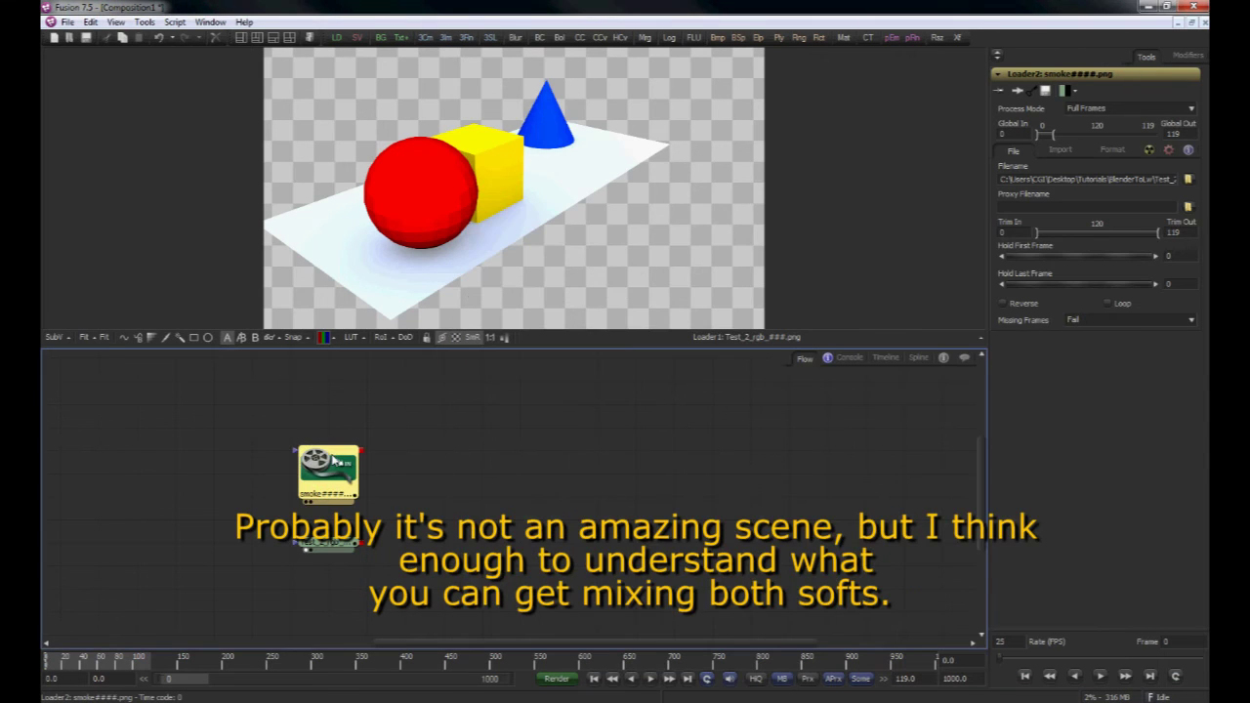
{"action": "key", "text": "1"}
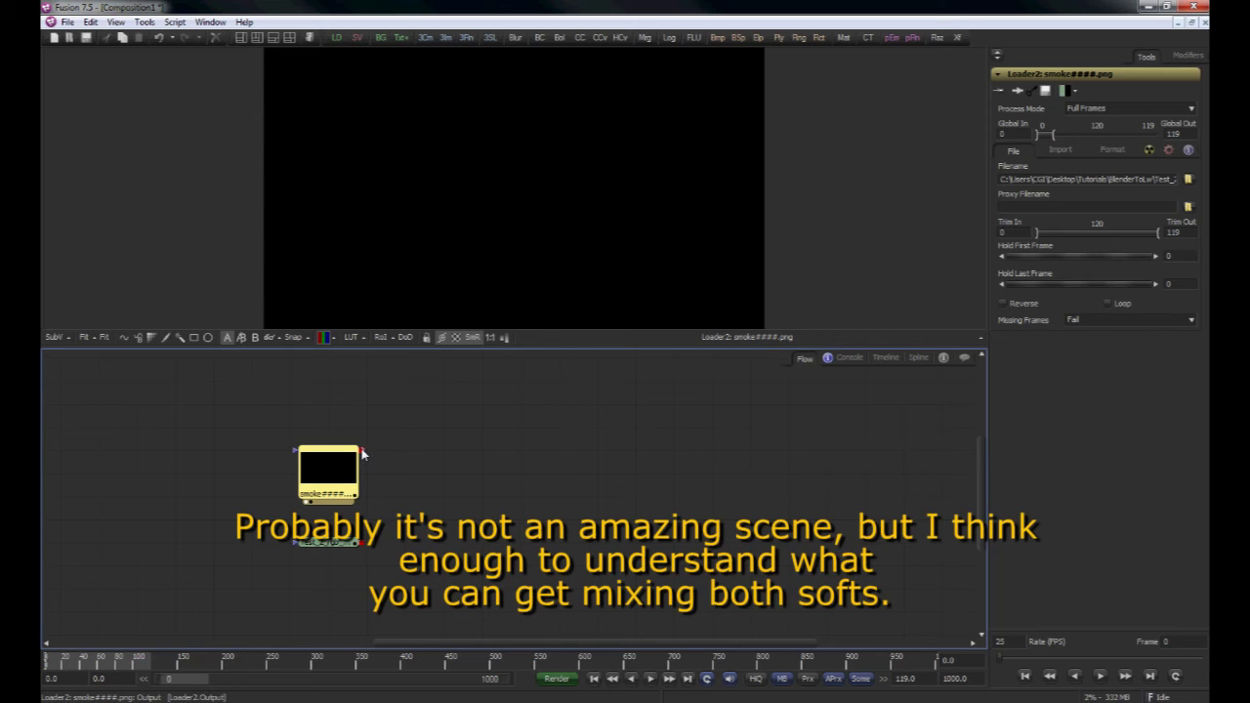
Step: Set the composition's global end to frame 120 and go to frame 53 to preview the smoke
{"action": "left_click_drag", "start_coordinate": [328, 471], "coordinate": [127, 663]}
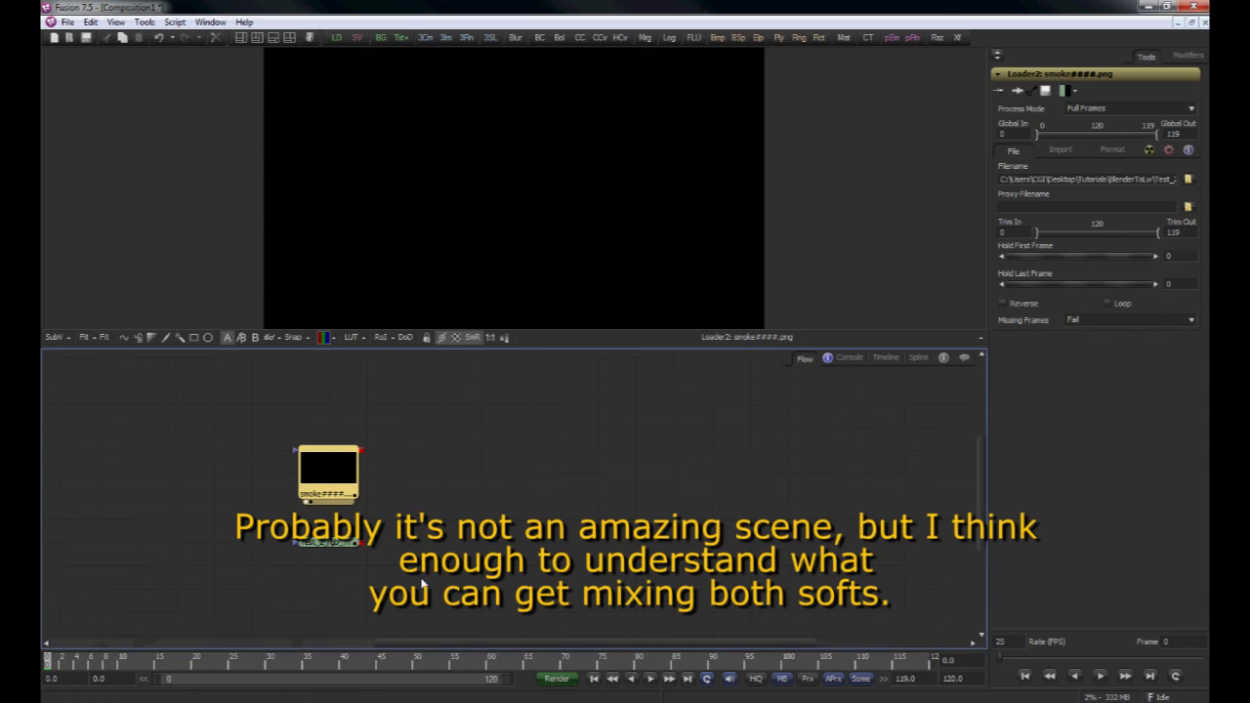
{"action": "left_click", "coordinate": [440, 664]}
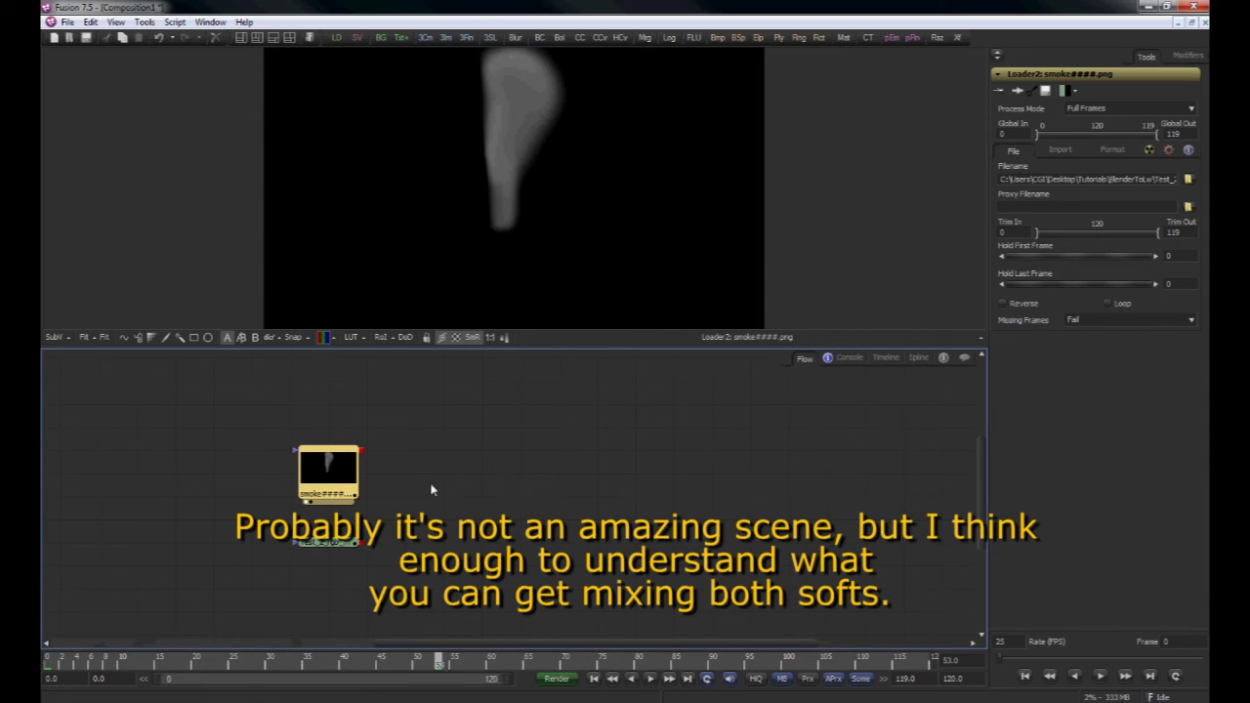
Step: Merge the smoke loader over the Test_2_rgb loader, set the merge's apply mode to Screen and view the composite
{"action": "left_click_drag", "start_coordinate": [361, 459], "coordinate": [467, 497]}
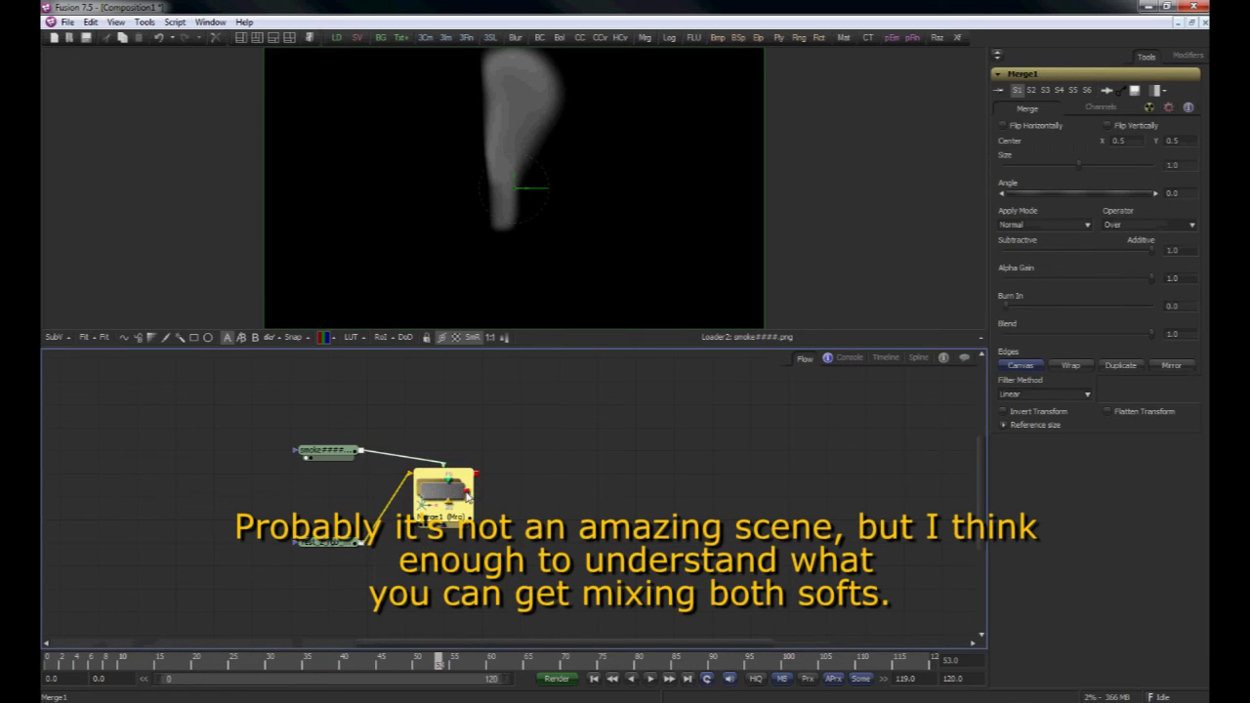
{"action": "left_click", "coordinate": [1050, 224]}
{"action": "left_click", "coordinate": [1045, 249]}
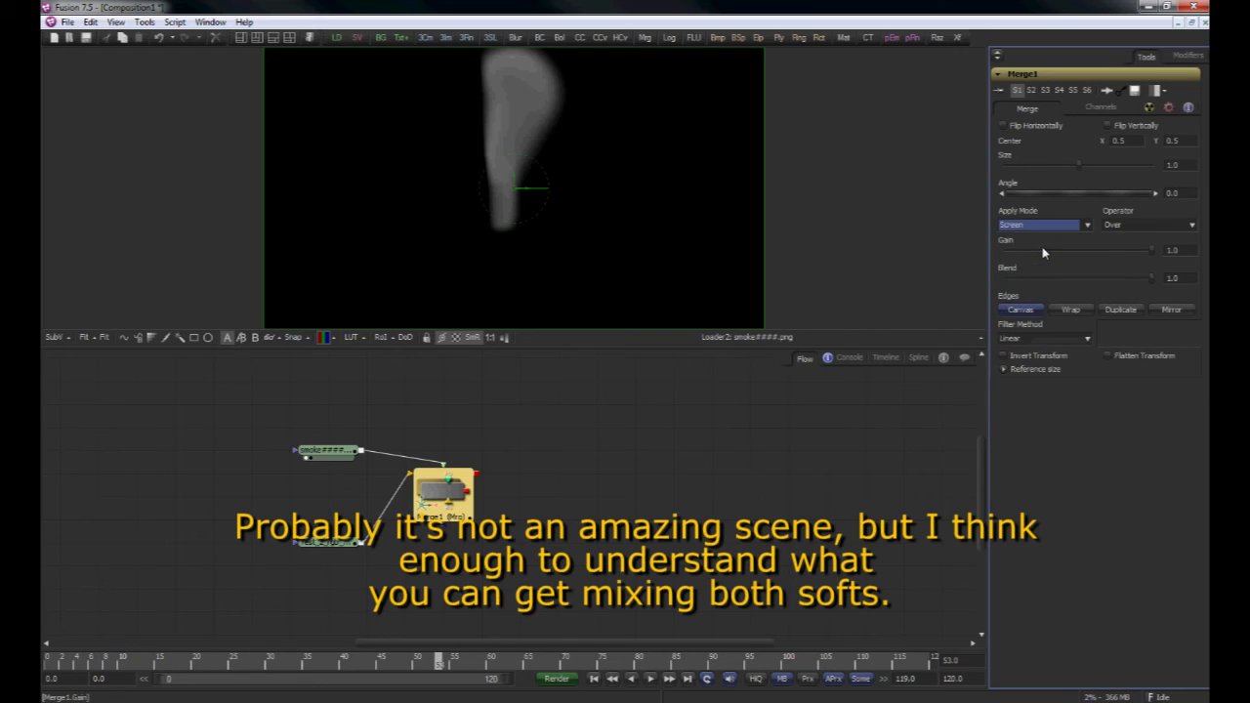
{"action": "left_click", "coordinate": [446, 488]}
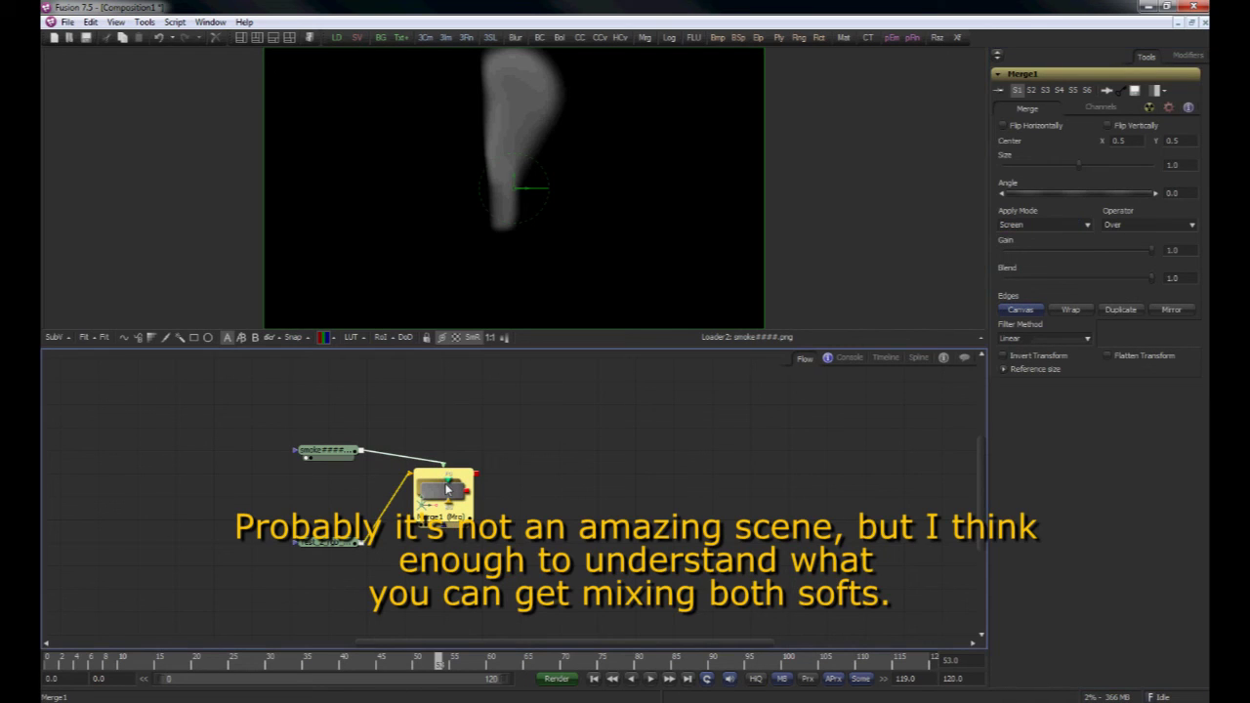
{"action": "key", "text": "1"}
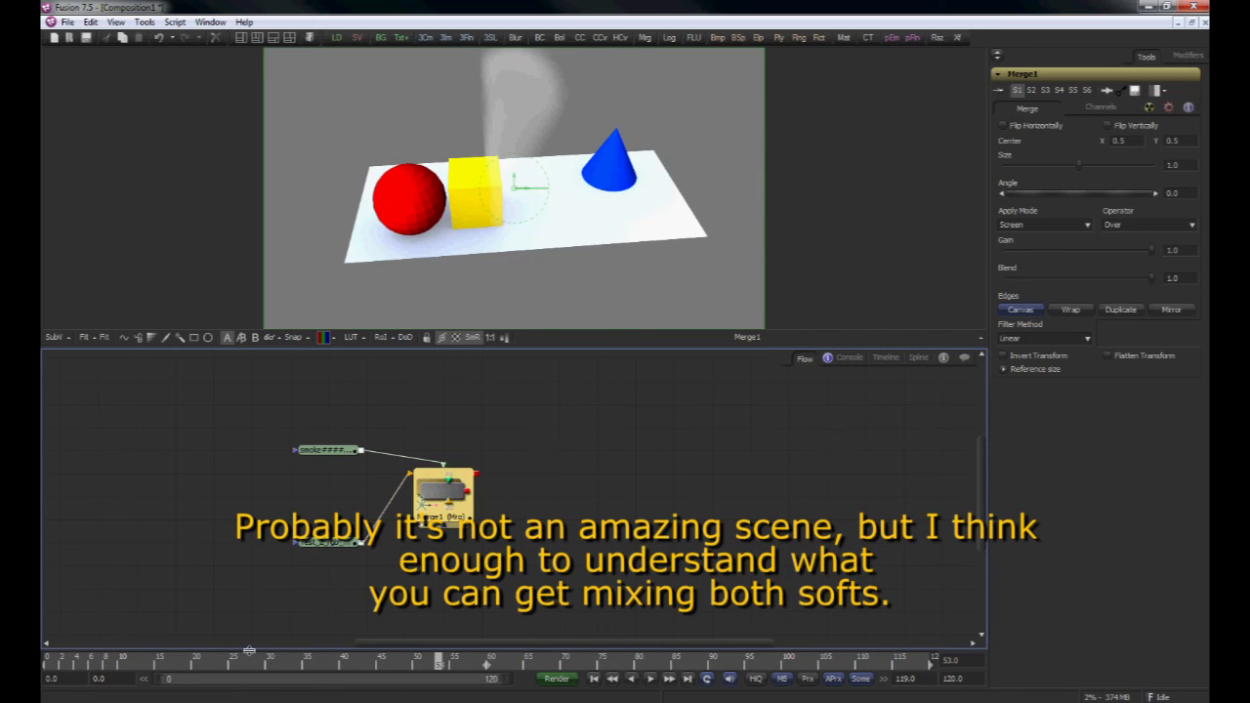
Step: Examine the smoke loader, the Test_2_rgb loader and the merge, and scrub the composite to frame 101
{"action": "left_click", "coordinate": [332, 456]}
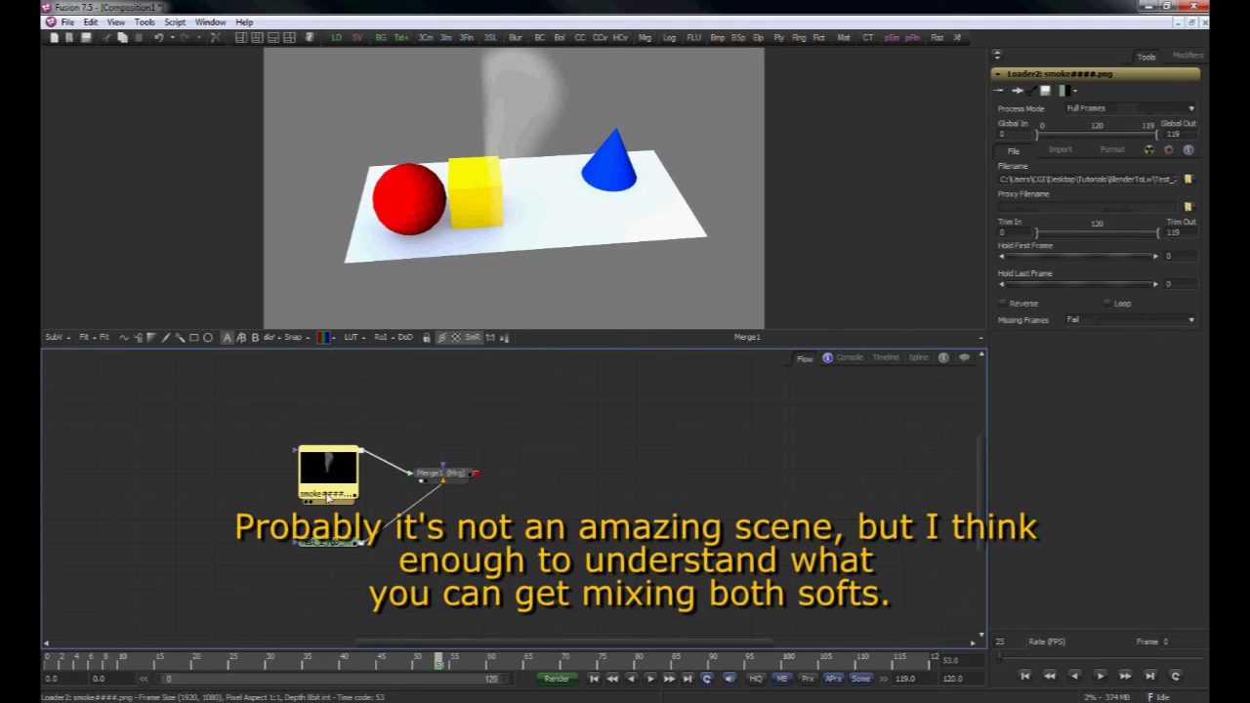
{"action": "left_click", "coordinate": [325, 544]}
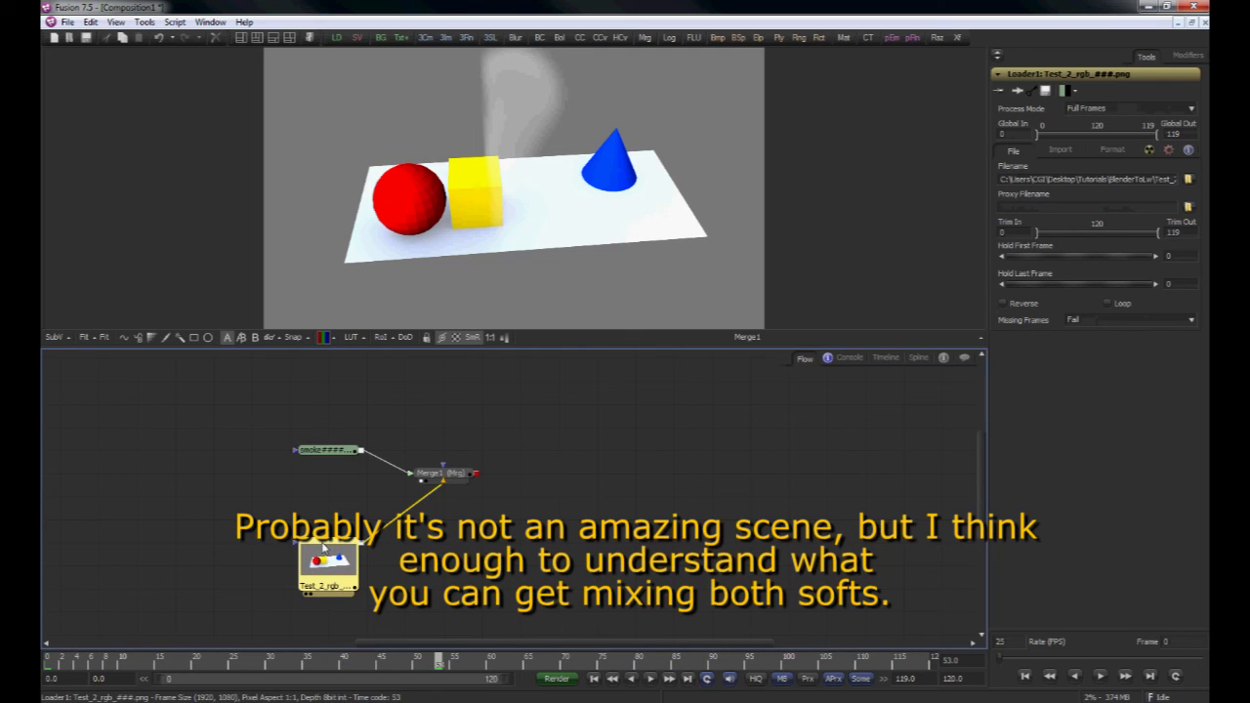
{"action": "left_click", "coordinate": [432, 479]}
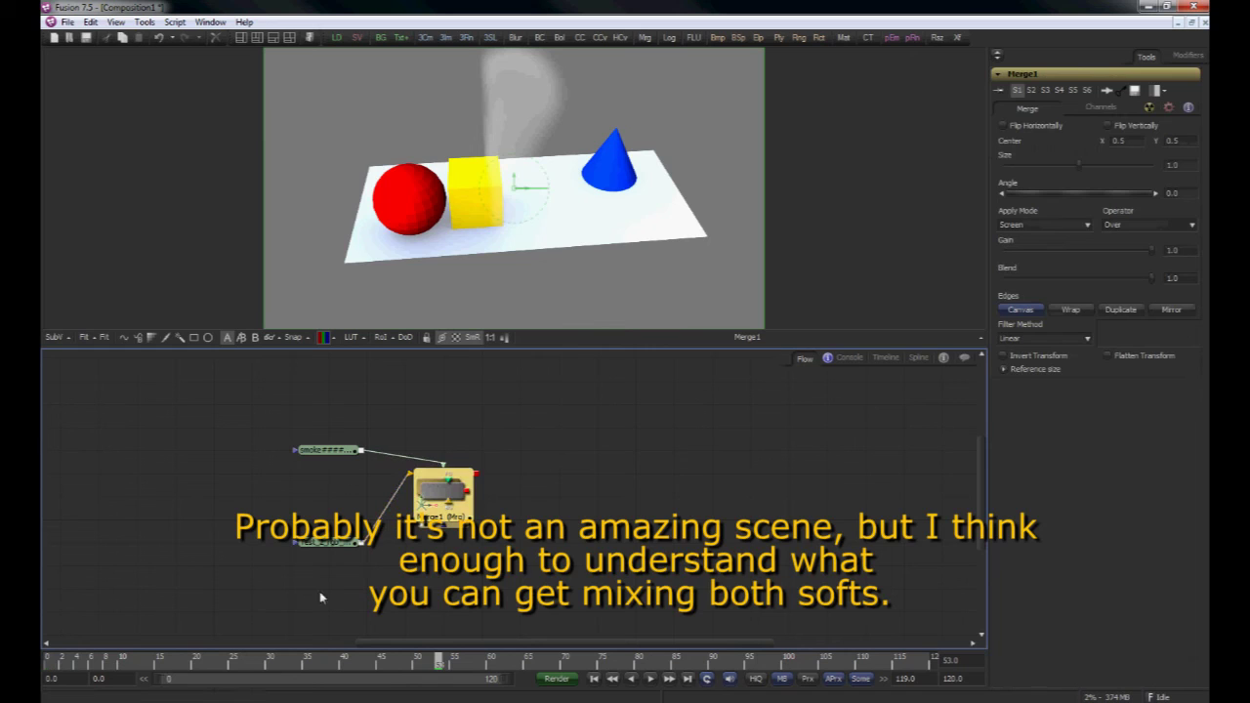
{"action": "left_click_drag", "start_coordinate": [100, 668], "coordinate": [796, 684]}
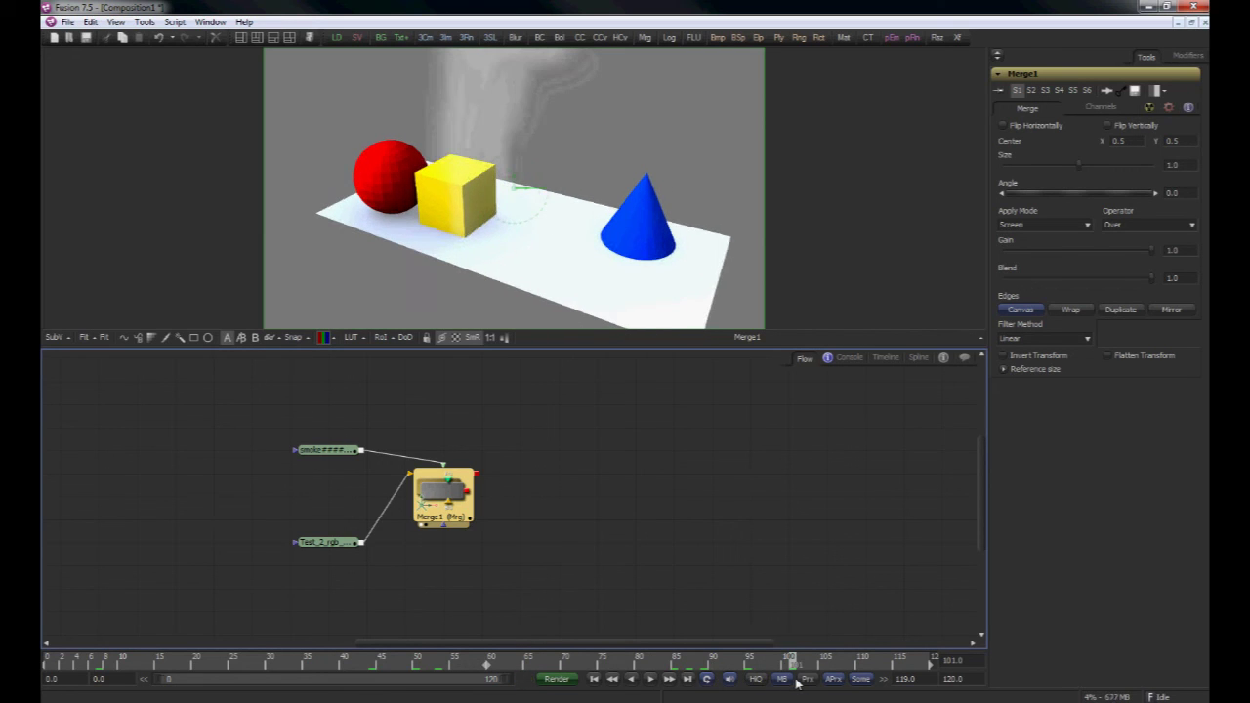
Step: Compare the merge with the smoke loader in an A/B split view, return to view A and scrub to frame 66
{"action": "left_click", "coordinate": [241, 337]}
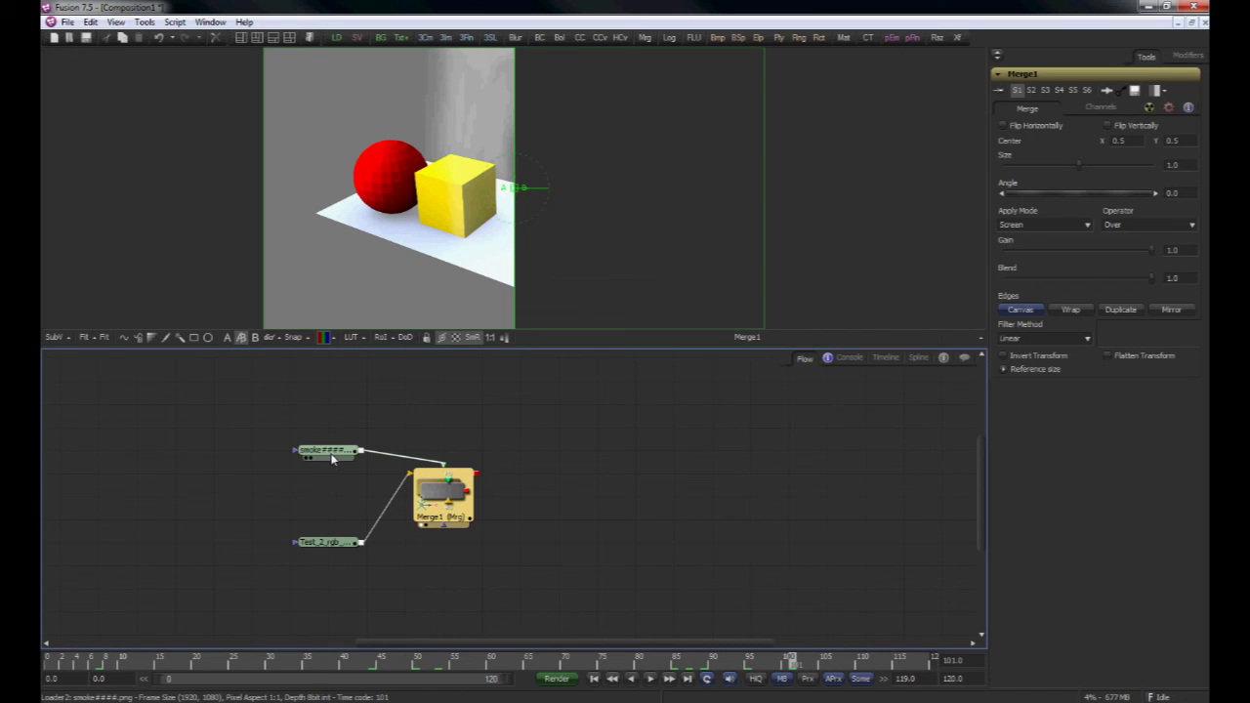
{"action": "left_click_drag", "start_coordinate": [518, 188], "coordinate": [514, 73]}
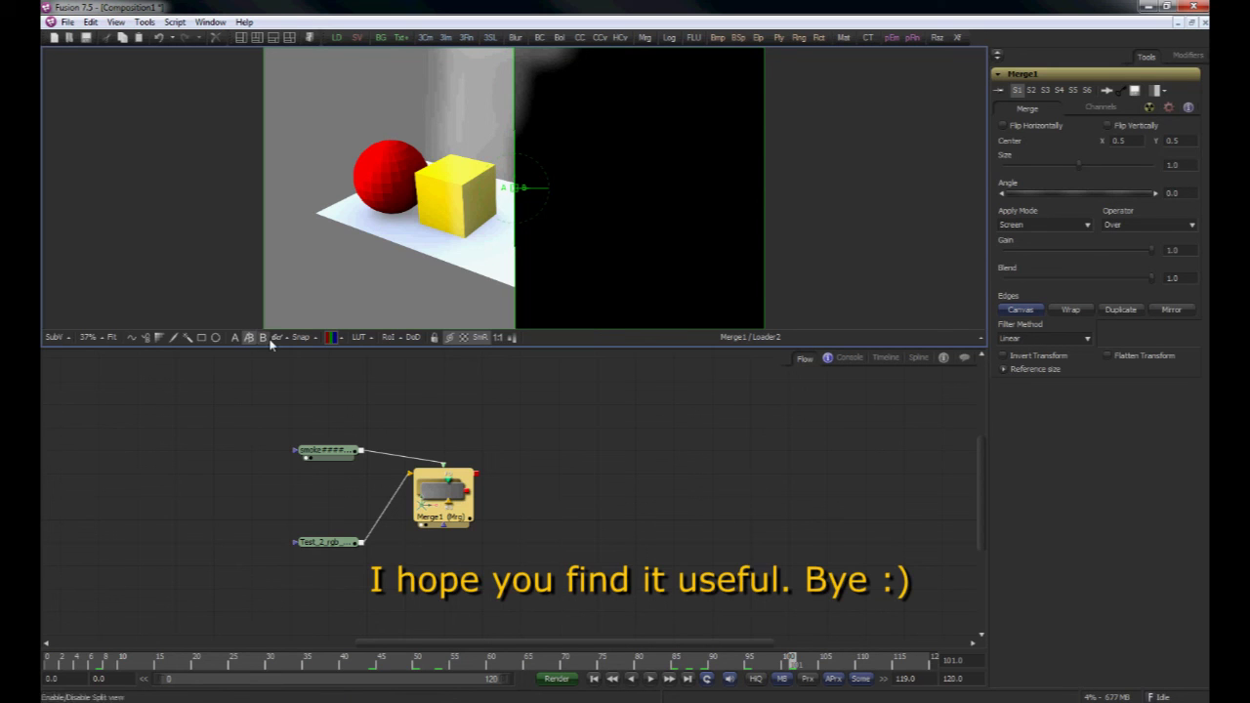
{"action": "left_click", "coordinate": [234, 337]}
{"action": "left_click_drag", "start_coordinate": [61, 662], "coordinate": [535, 681]}
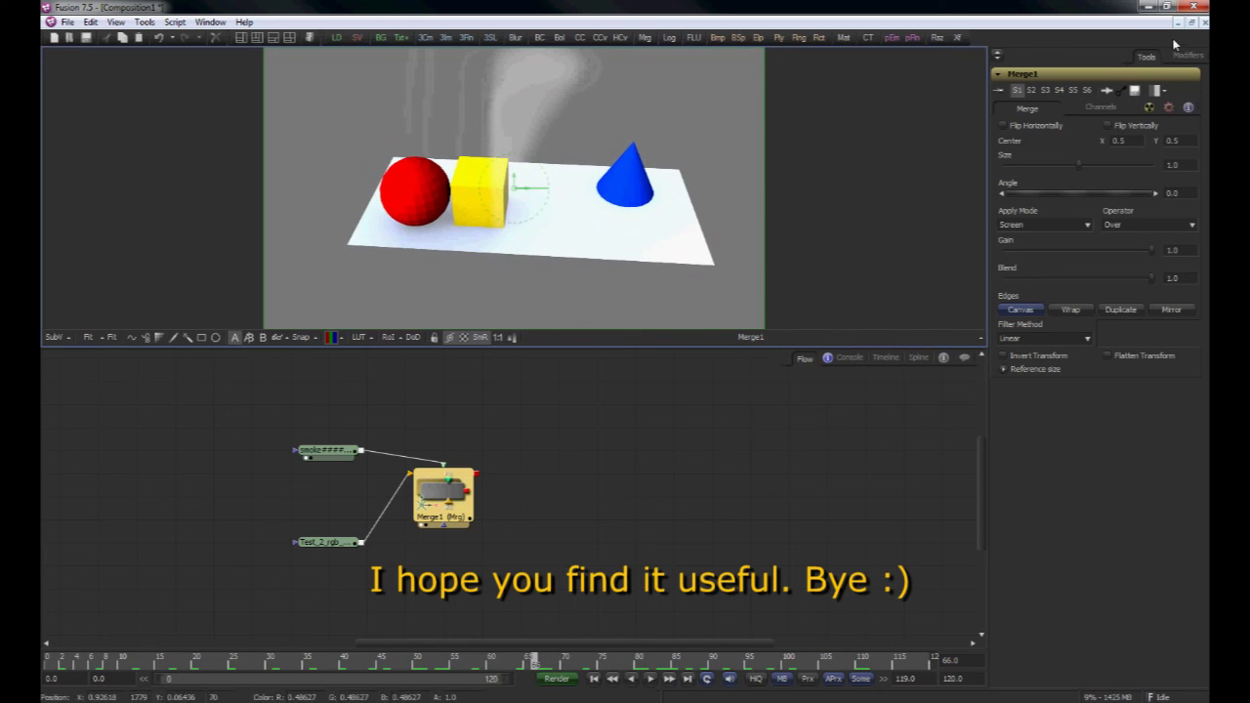